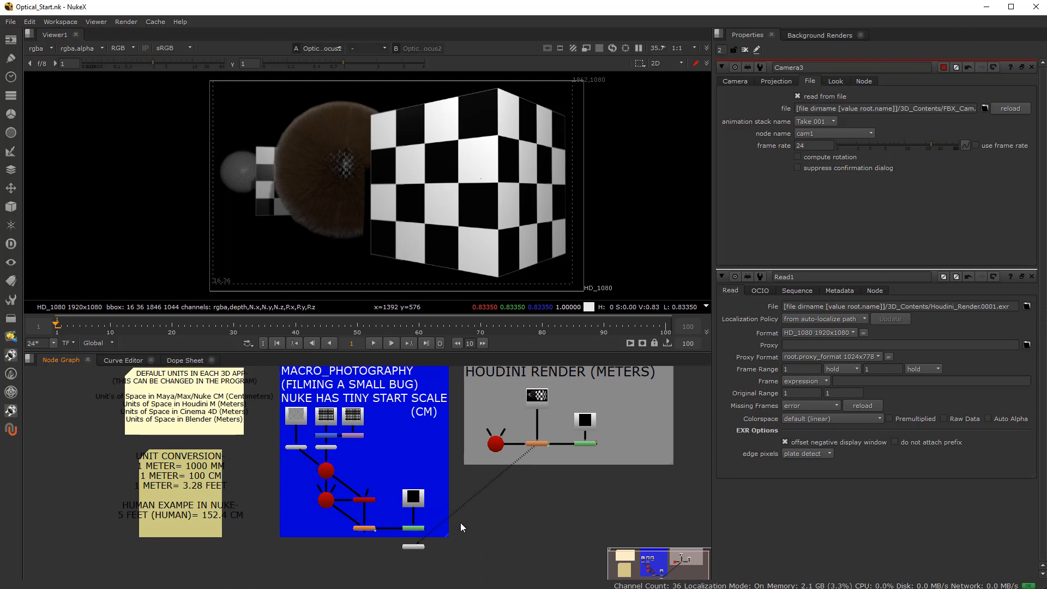
# - Examine how the cameras connect to the OpticalZDefocus nodes in the Houdini render and macro photography groups
pyautogui.moveTo(461, 523); pyautogui.dragTo(458, 536, button='middle')
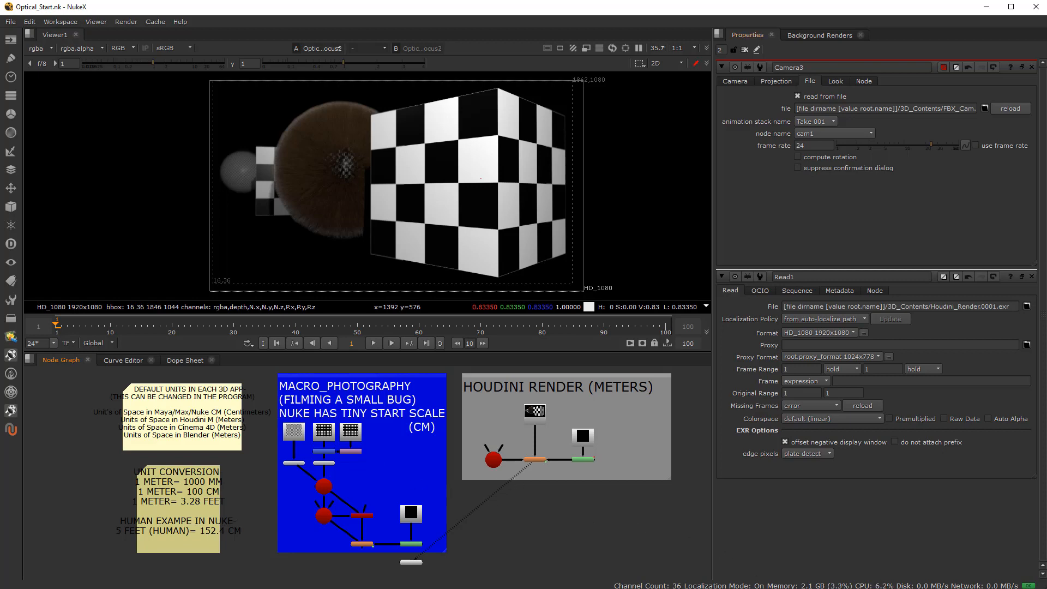
pyautogui.scroll(5, 513, 466)
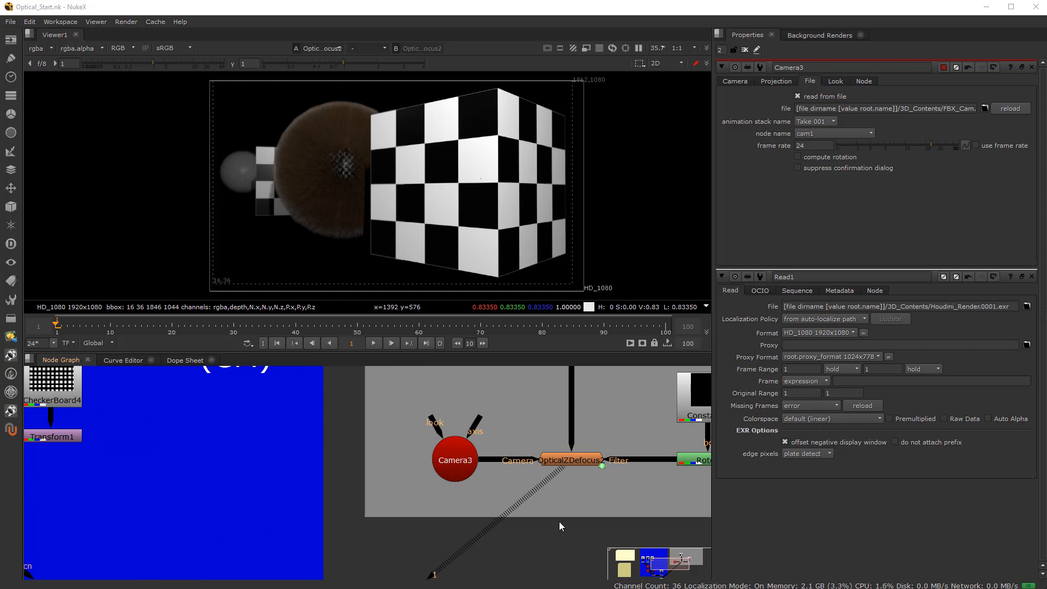
pyautogui.moveTo(561, 526); pyautogui.dragTo(481, 518, button='middle')
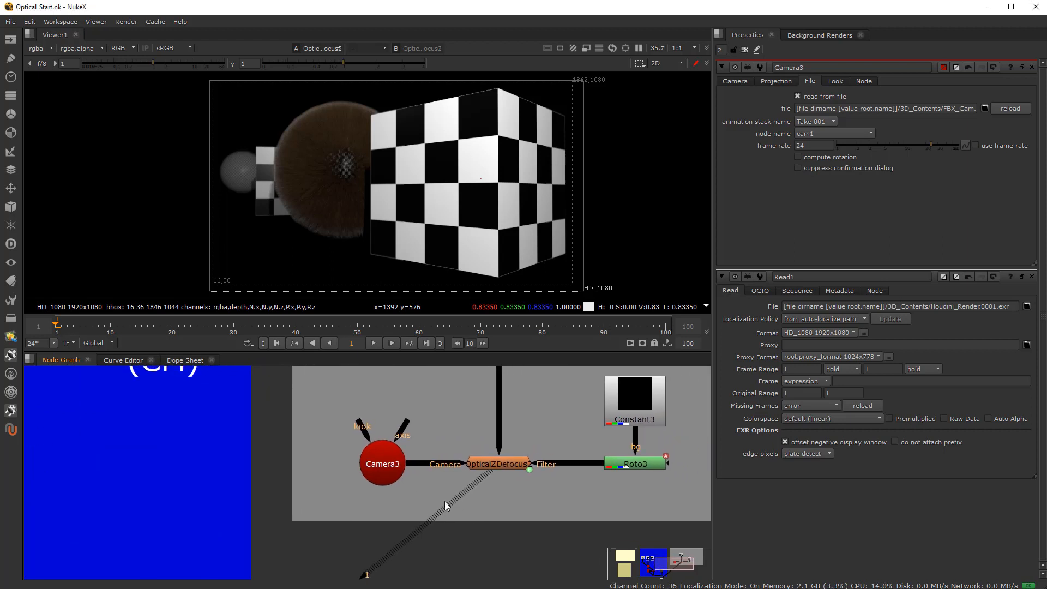
pyautogui.click(382, 464)
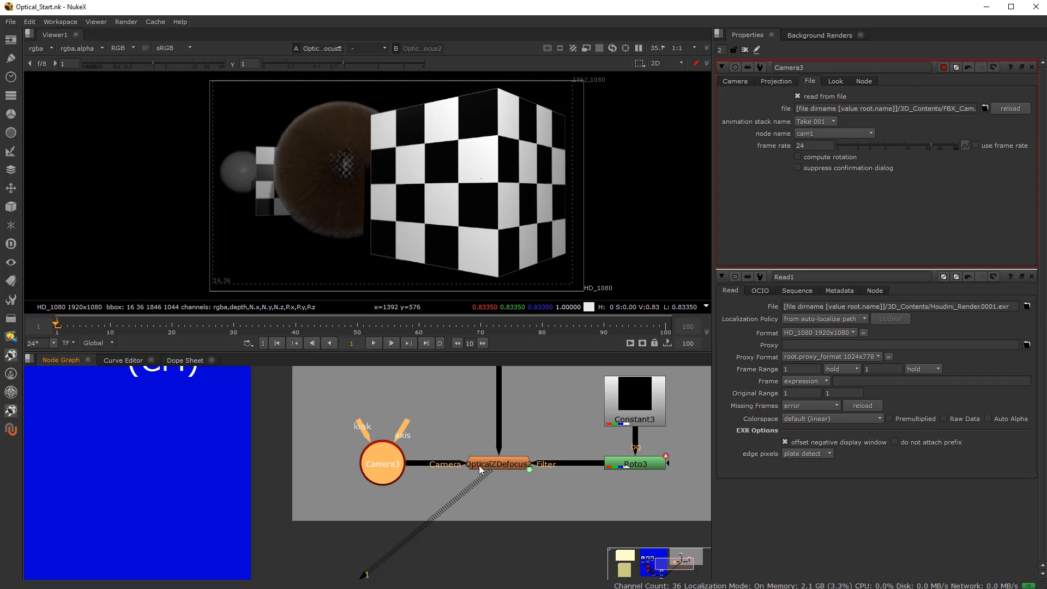
pyautogui.scroll(-6, 478, 492)
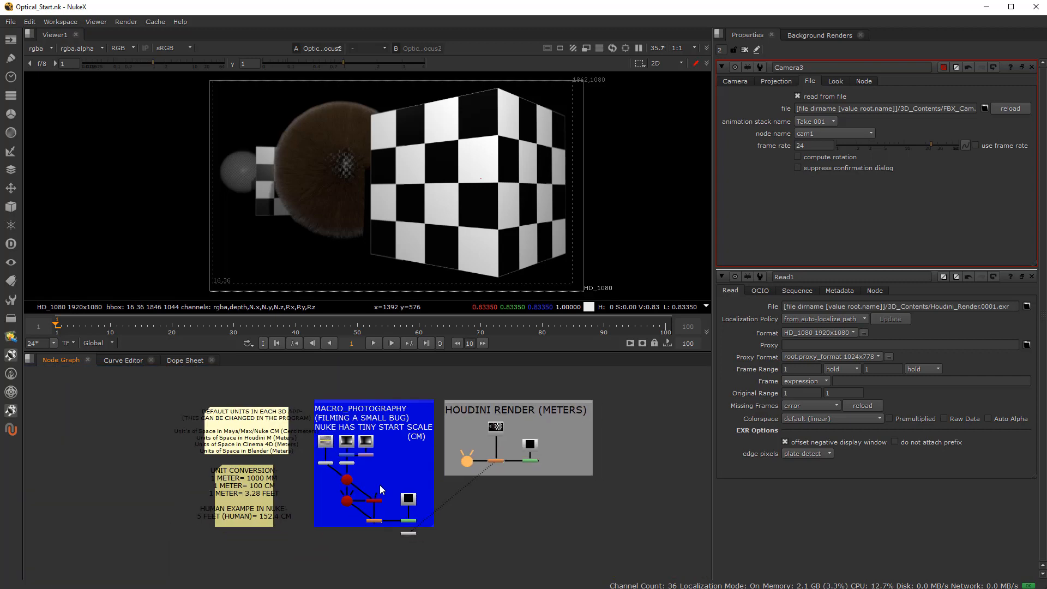
pyautogui.scroll(4, 489, 472)
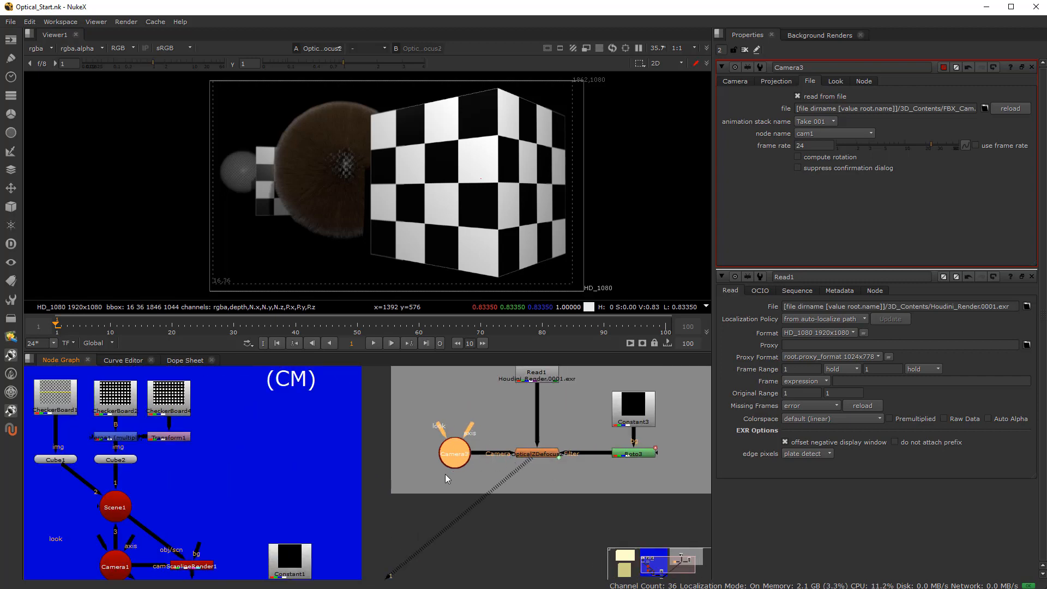
pyautogui.scroll(3, 521, 489)
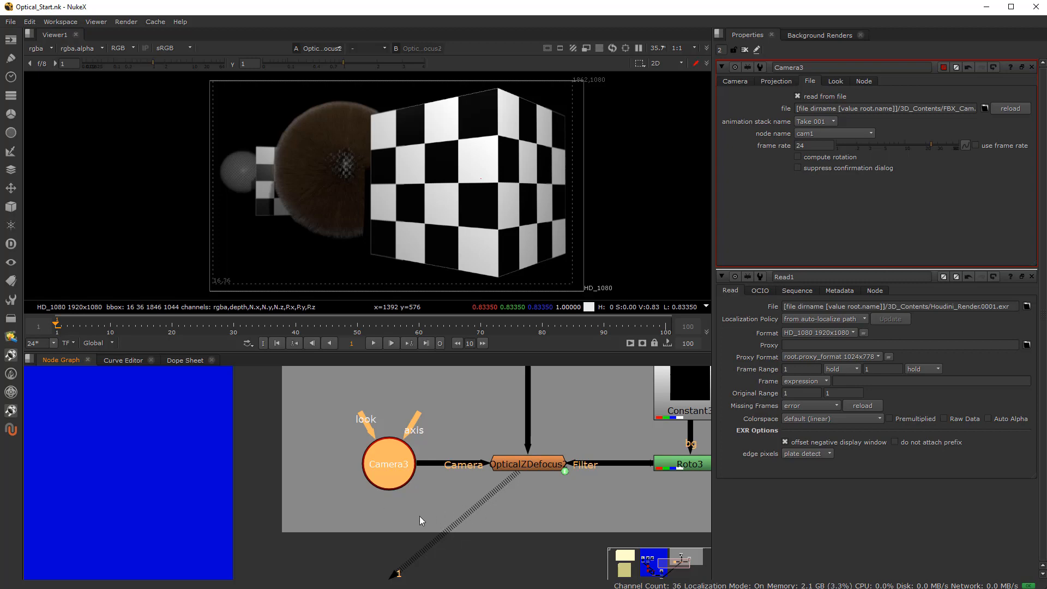
pyautogui.scroll(-8, 385, 502)
pyautogui.moveTo(285, 498); pyautogui.dragTo(364, 484, button='middle')
pyautogui.scroll(1, 370, 469)
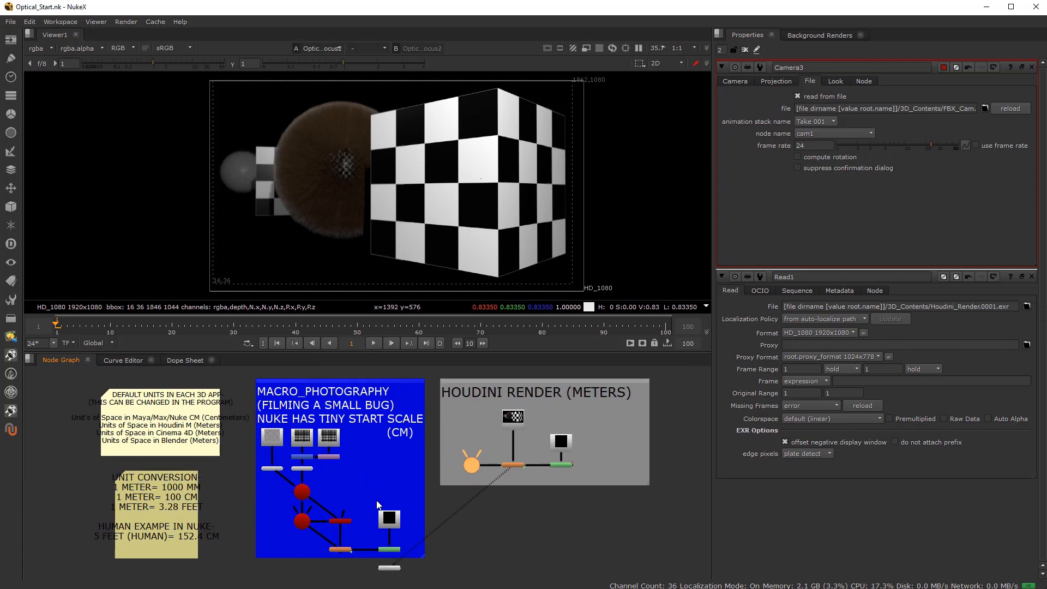
pyautogui.scroll(8, 344, 538)
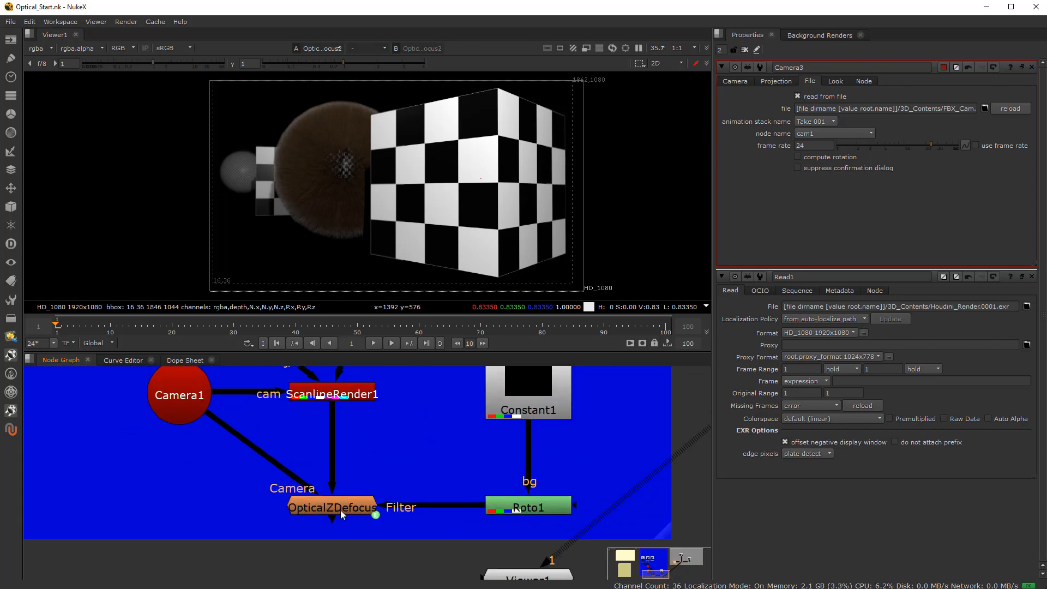
pyautogui.scroll(-8, 334, 523)
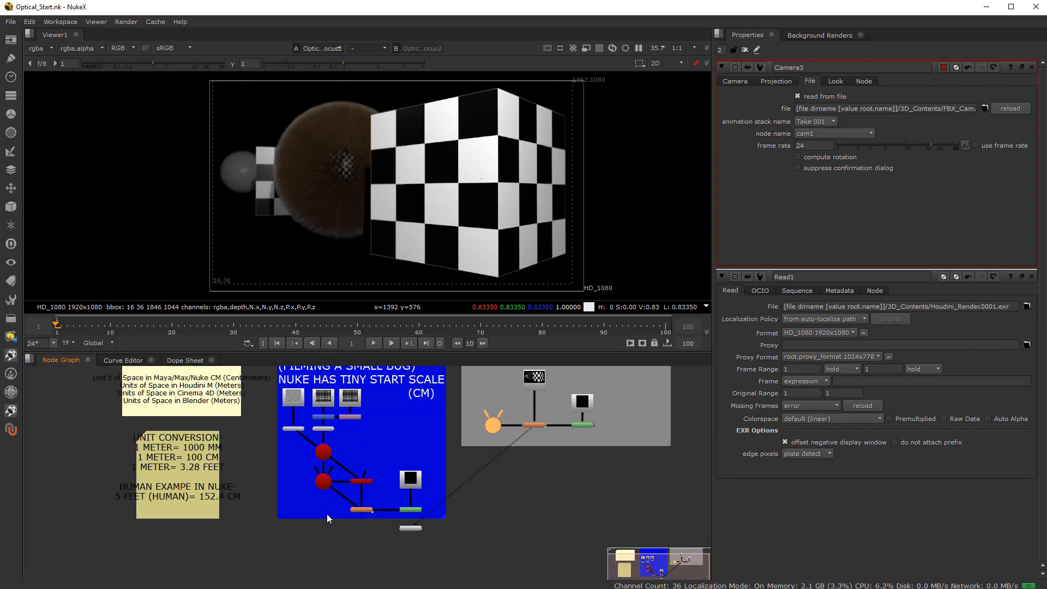
# - Read the note in the node graph listing the default units of each 3D application
pyautogui.moveTo(185, 493); pyautogui.dragTo(339, 512, button='middle')
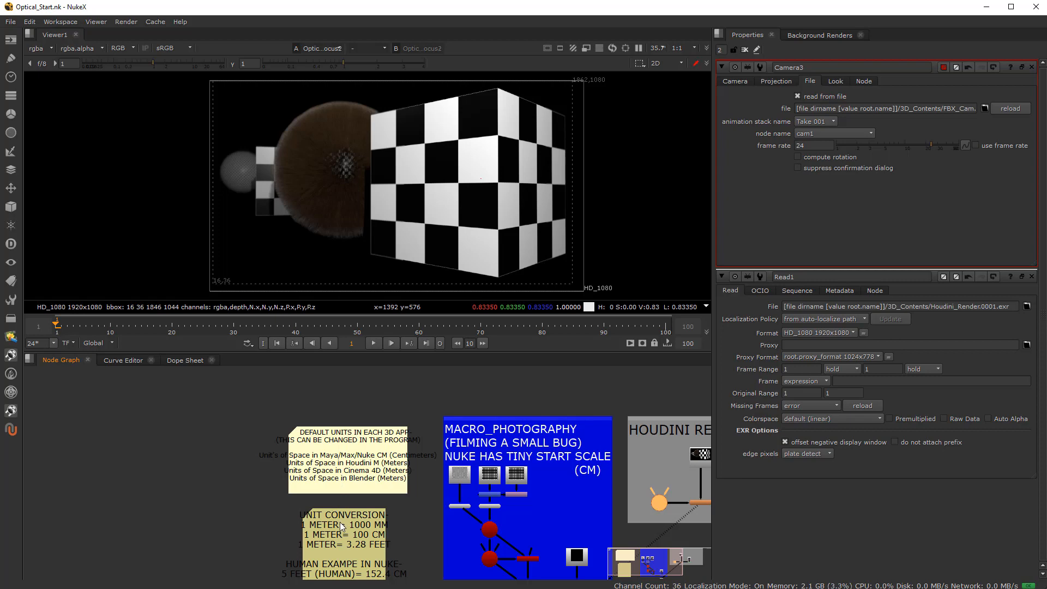
pyautogui.scroll(5, 316, 535)
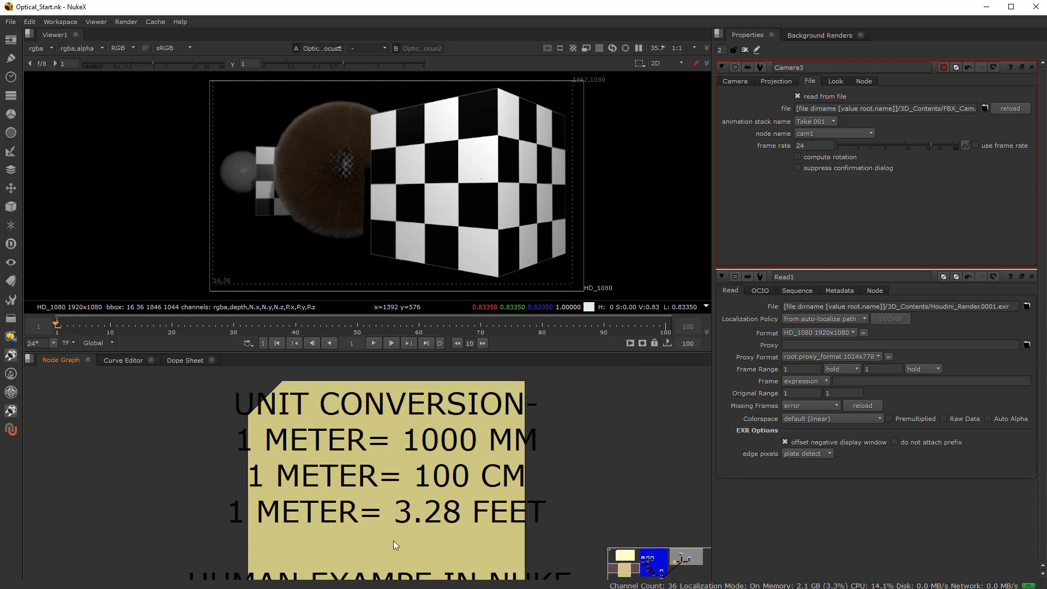
pyautogui.scroll(-2, 376, 463)
pyautogui.scroll(-3, 375, 464)
pyautogui.scroll(4, 394, 460)
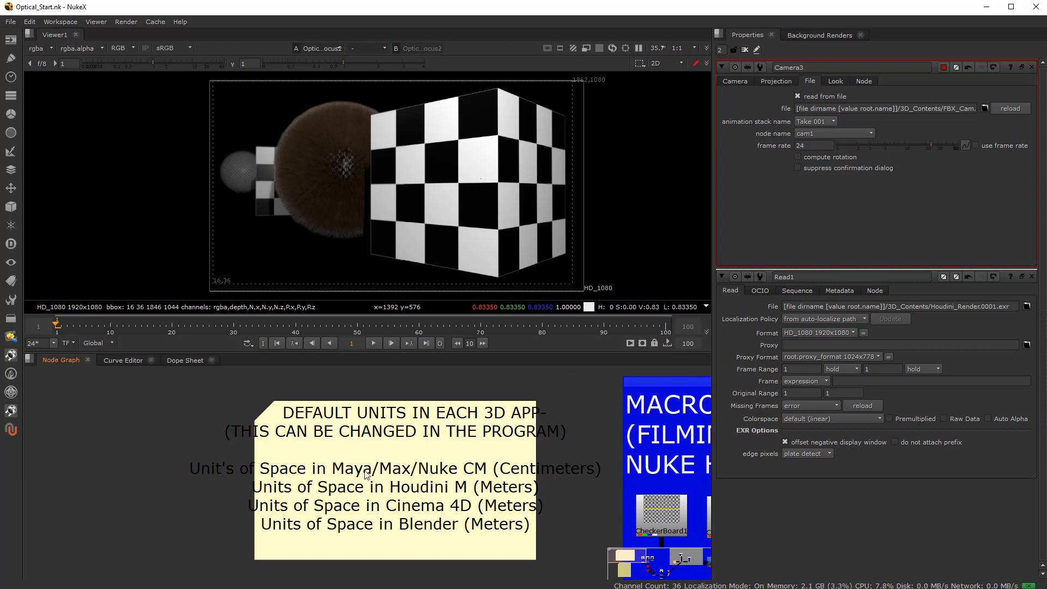
pyautogui.scroll(2, 336, 477)
pyautogui.moveTo(334, 476); pyautogui.dragTo(288, 473, button='middle')
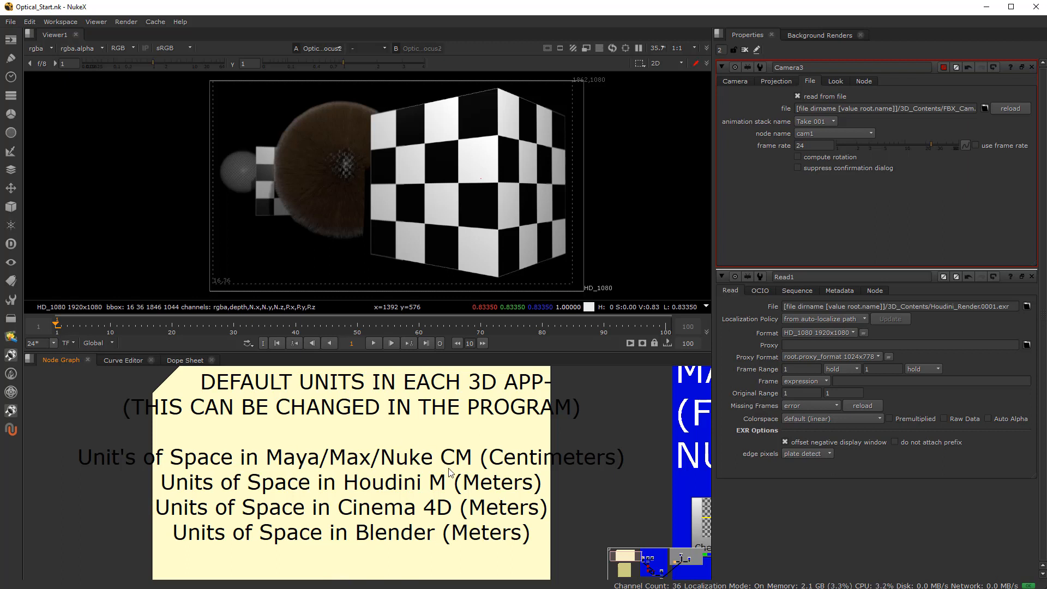
pyautogui.scroll(-5, 339, 464)
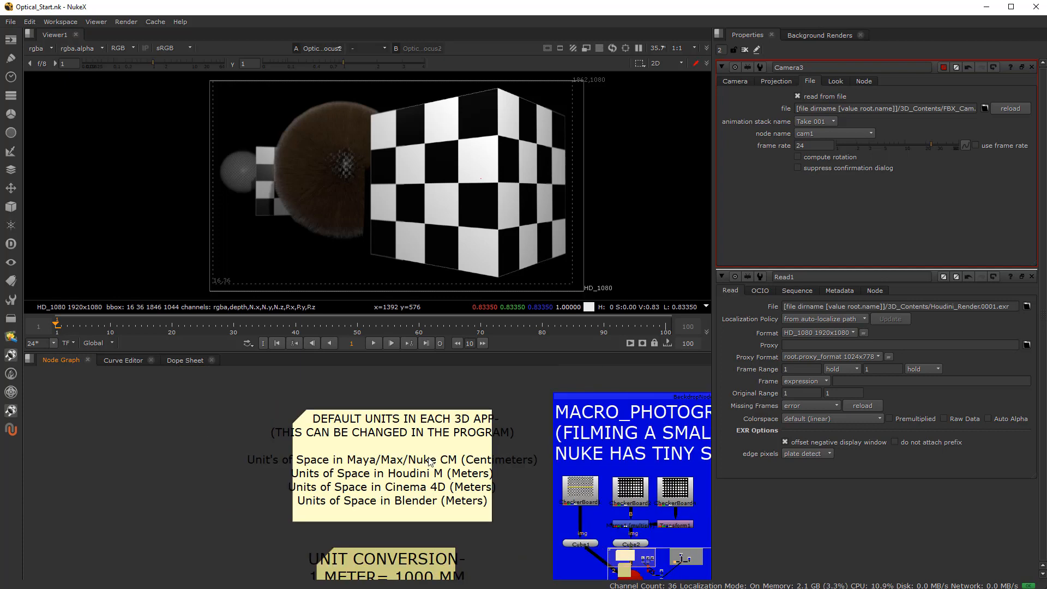
pyautogui.moveTo(352, 482); pyautogui.dragTo(332, 463, button='middle')
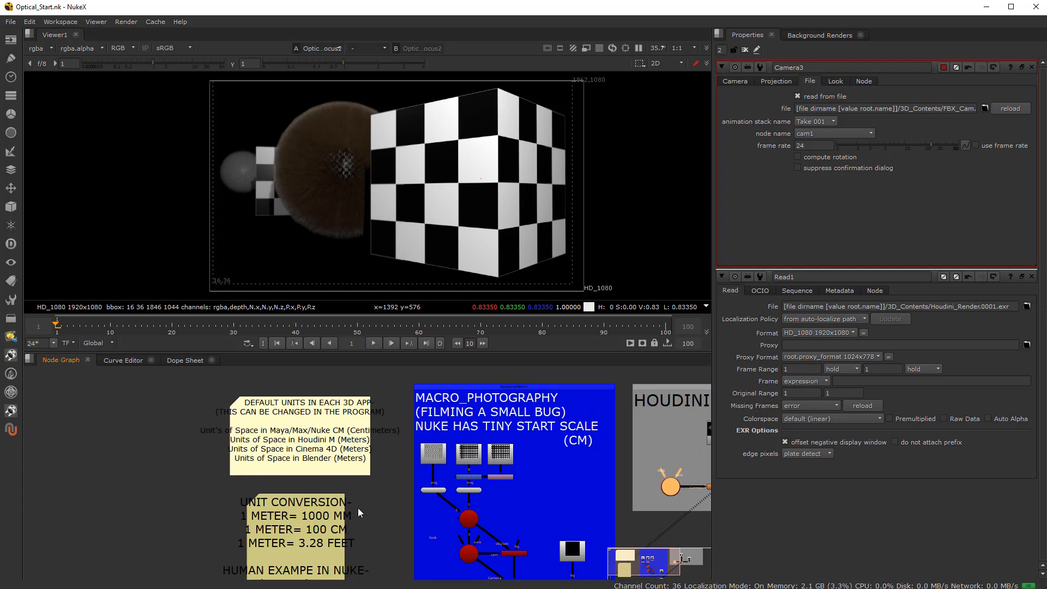
# - Read the unit conversion note with its human-scale example and compare it with the default units note
pyautogui.moveTo(325, 528); pyautogui.dragTo(346, 482, button='middle')
pyautogui.scroll(3, 354, 469)
pyautogui.scroll(1, 348, 490)
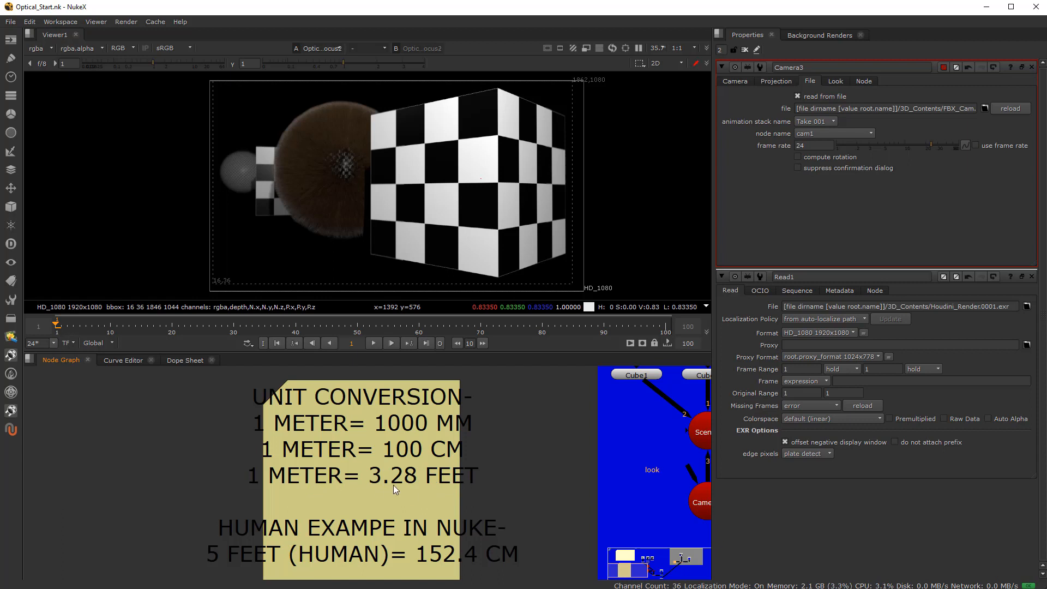
pyautogui.moveTo(370, 566); pyautogui.dragTo(329, 548, button='middle')
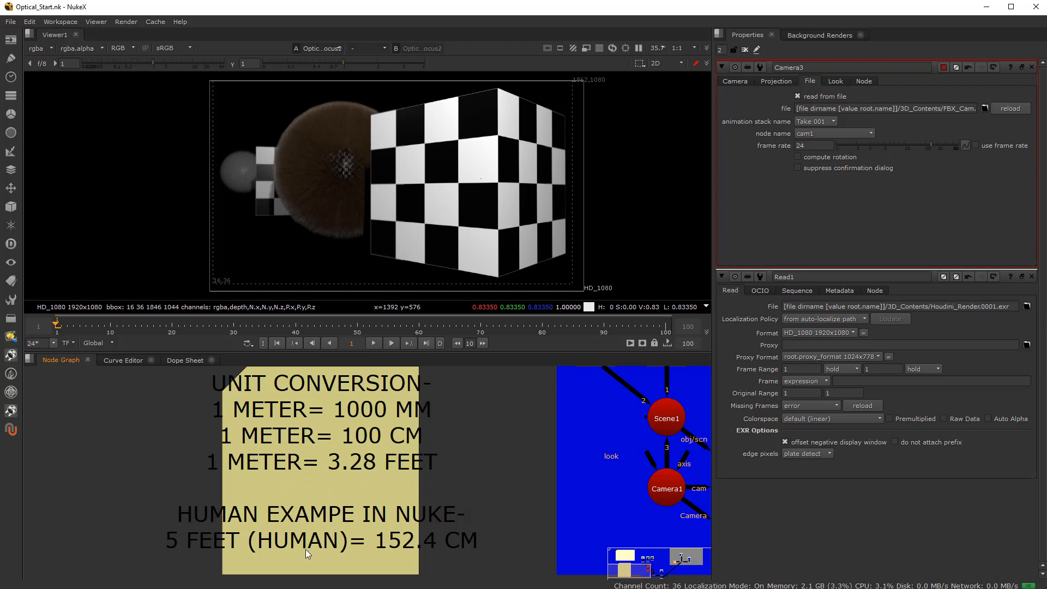
pyautogui.moveTo(305, 549); pyautogui.dragTo(294, 509, button='middle')
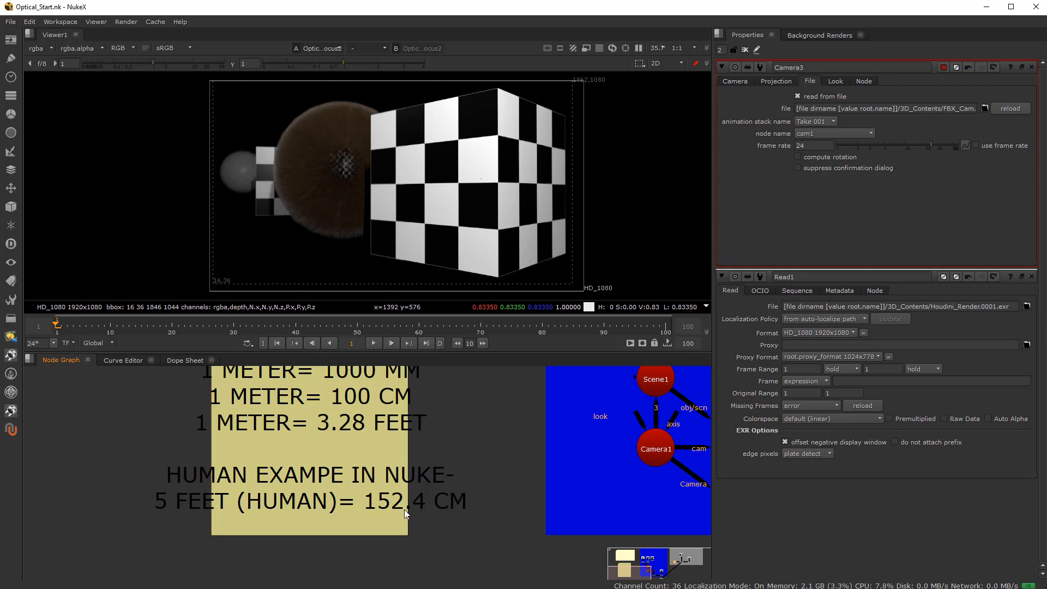
pyautogui.scroll(-3, 424, 503)
pyautogui.moveTo(370, 404); pyautogui.dragTo(367, 498, button='middle')
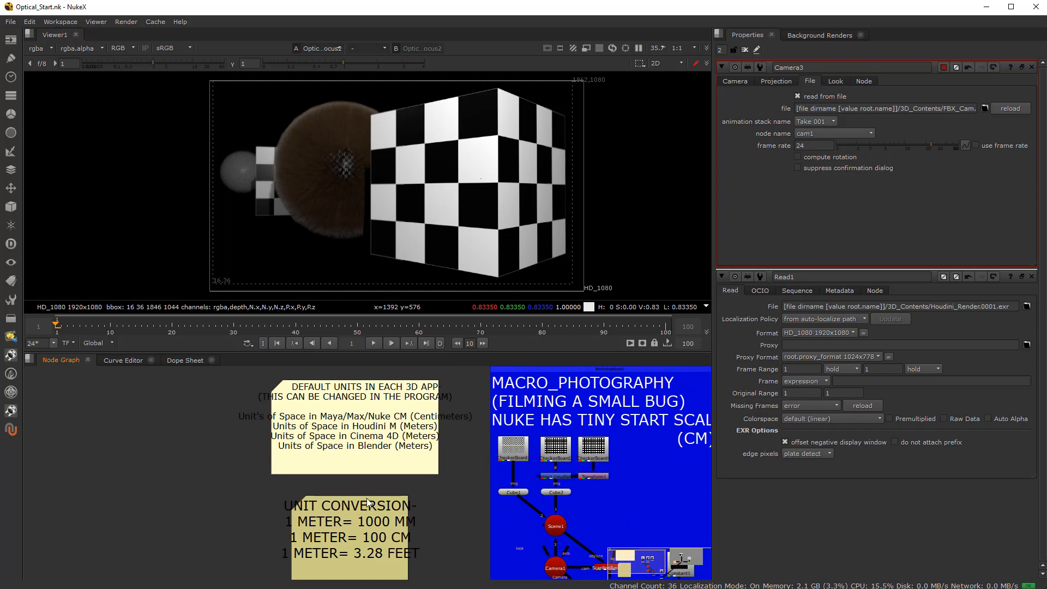
pyautogui.scroll(2, 374, 424)
pyautogui.scroll(-1, 380, 454)
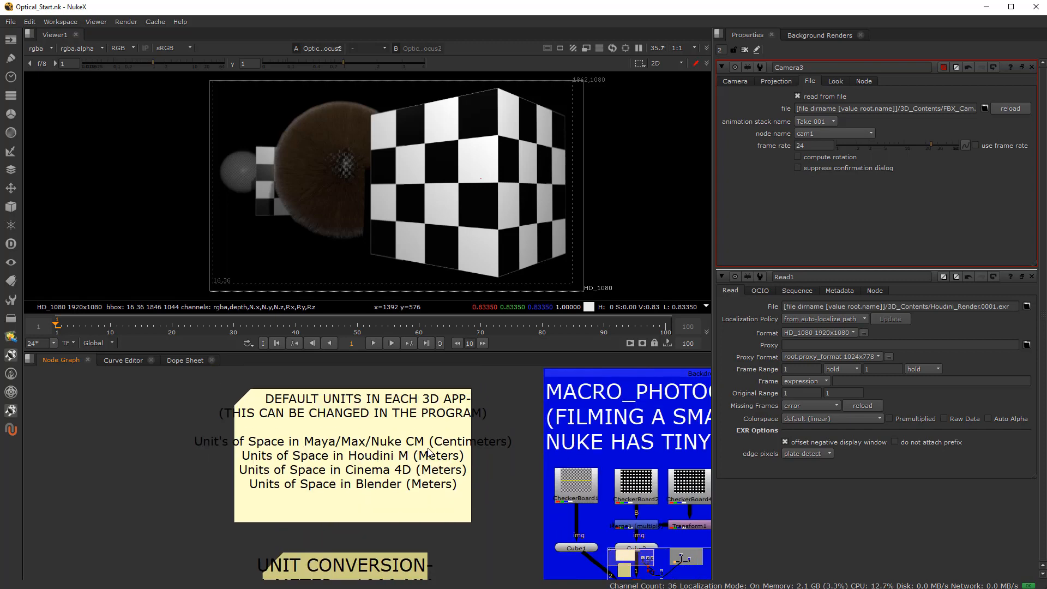
pyautogui.scroll(-2, 337, 436)
pyautogui.moveTo(437, 464); pyautogui.dragTo(248, 437, button='middle')
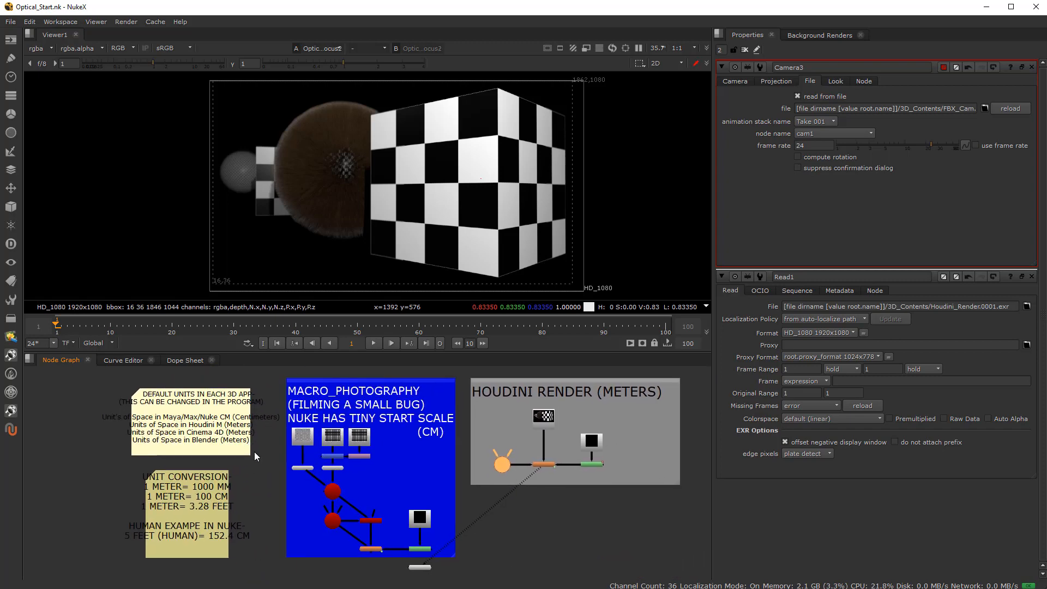
# - Show the macro photography group's Scene1 node in the viewer
pyautogui.moveTo(359, 446); pyautogui.dragTo(338, 448, button='middle')
pyautogui.scroll(3, 326, 404)
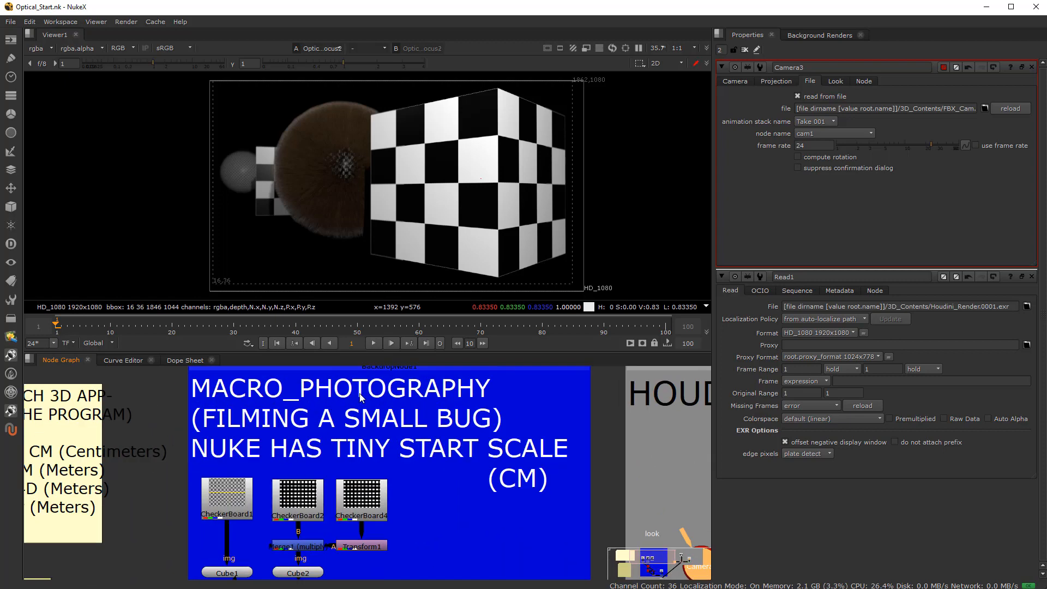
pyautogui.scroll(-3, 355, 461)
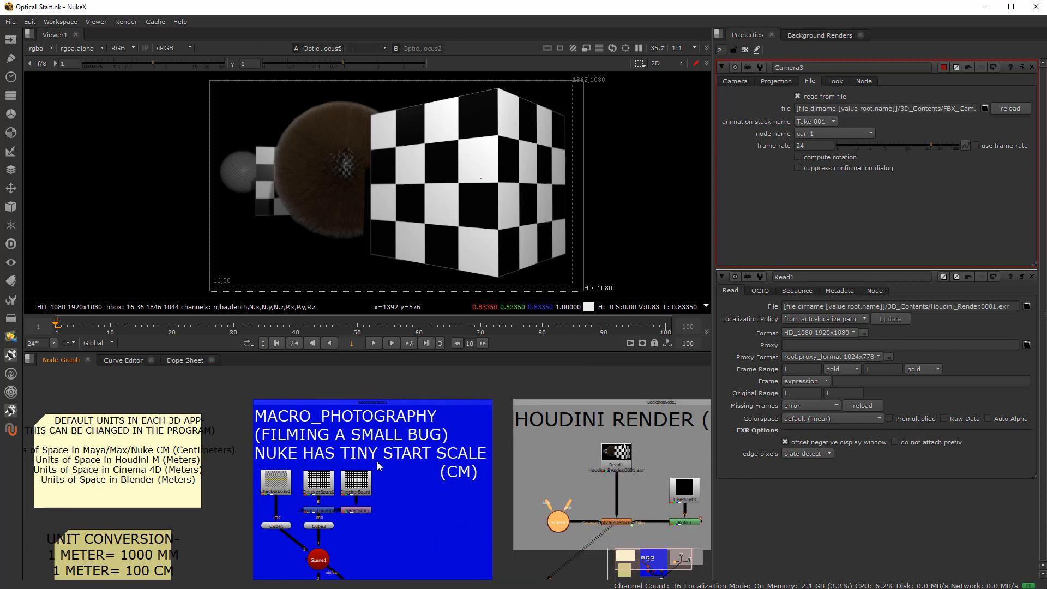
pyautogui.scroll(1, 282, 465)
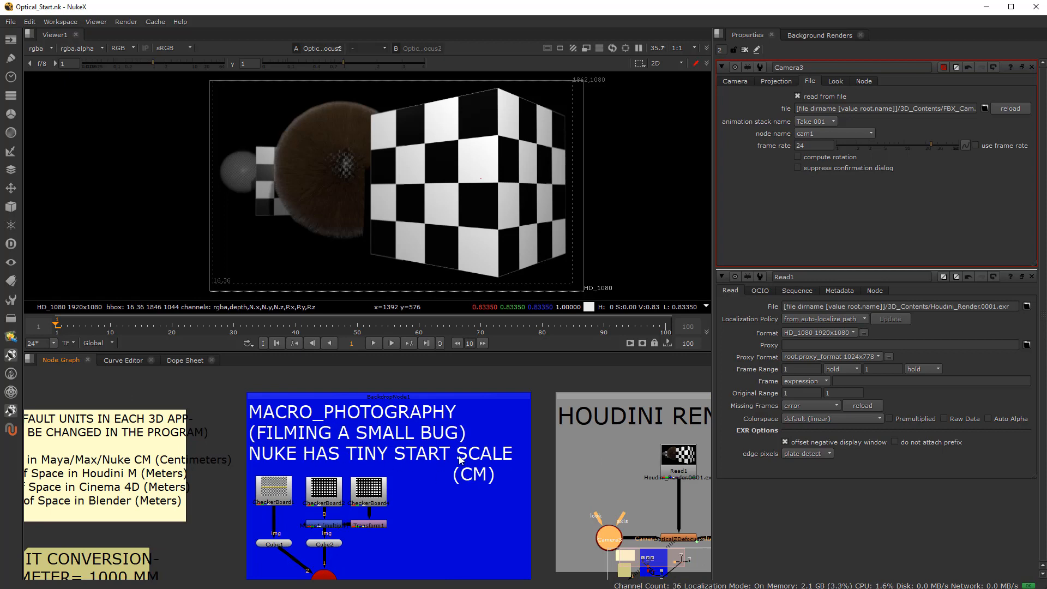
pyautogui.scroll(-1, 310, 515)
pyautogui.scroll(1, 308, 510)
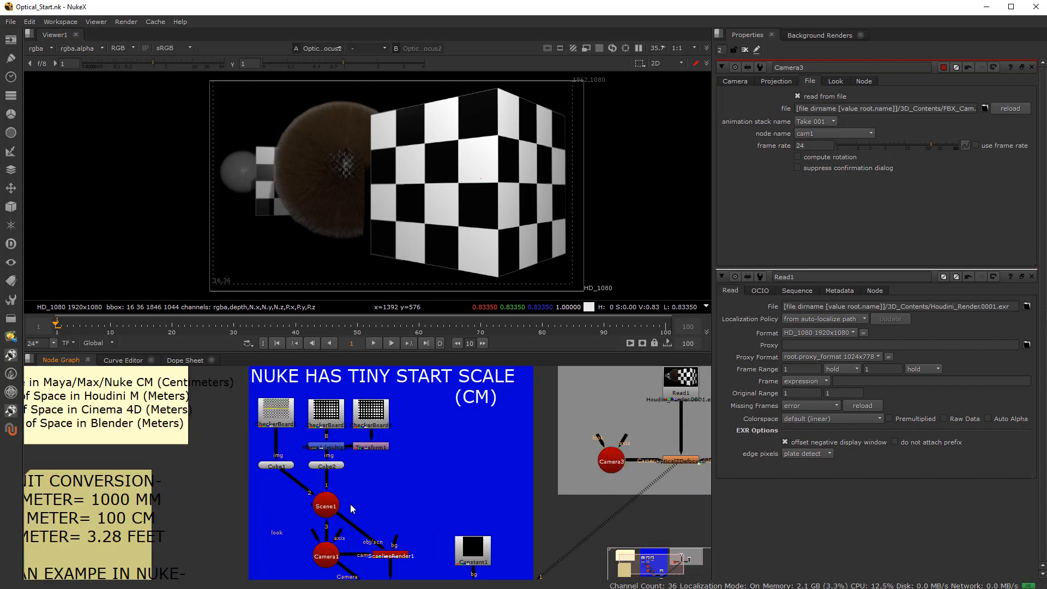
pyautogui.press('1')
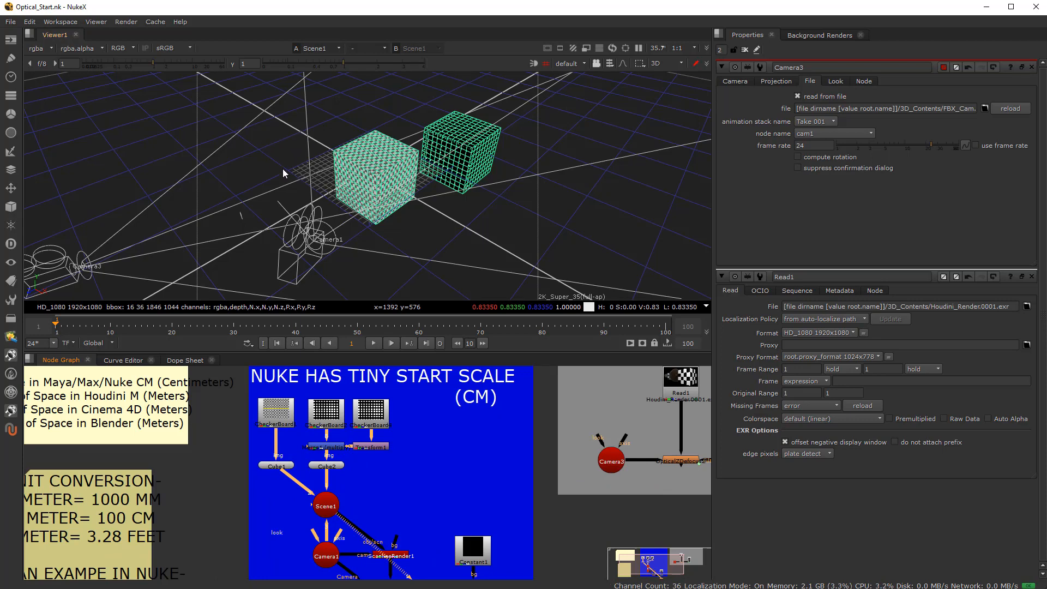
# - Examine the two checkered cubes and the cameras in the 3D view alongside the Scene1 node connections
pyautogui.scroll(5, 311, 146)
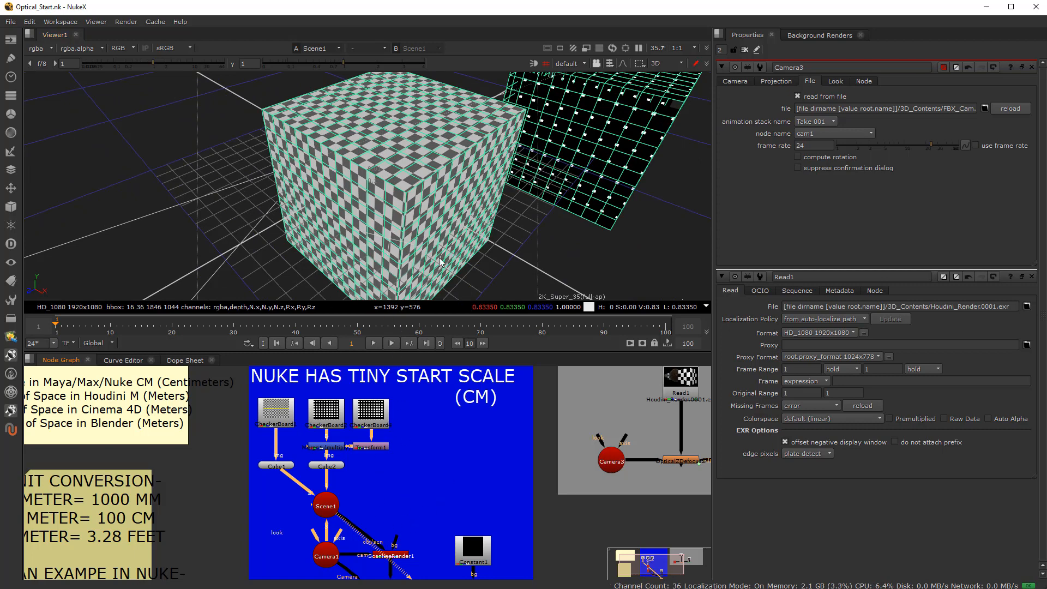
pyautogui.scroll(-3, 420, 554)
pyautogui.scroll(5, 377, 539)
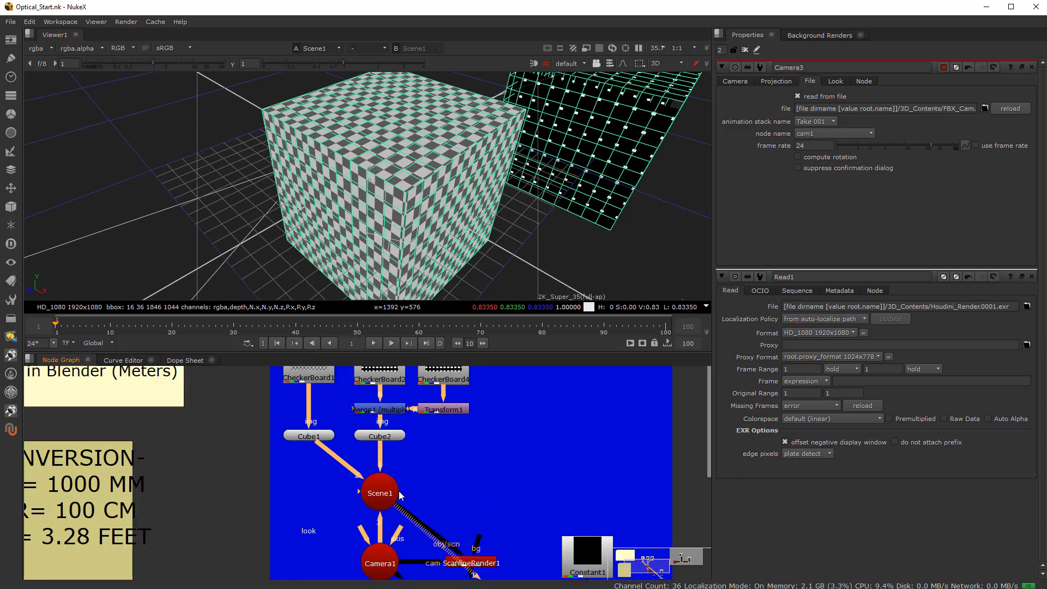
pyautogui.scroll(-2, 530, 200)
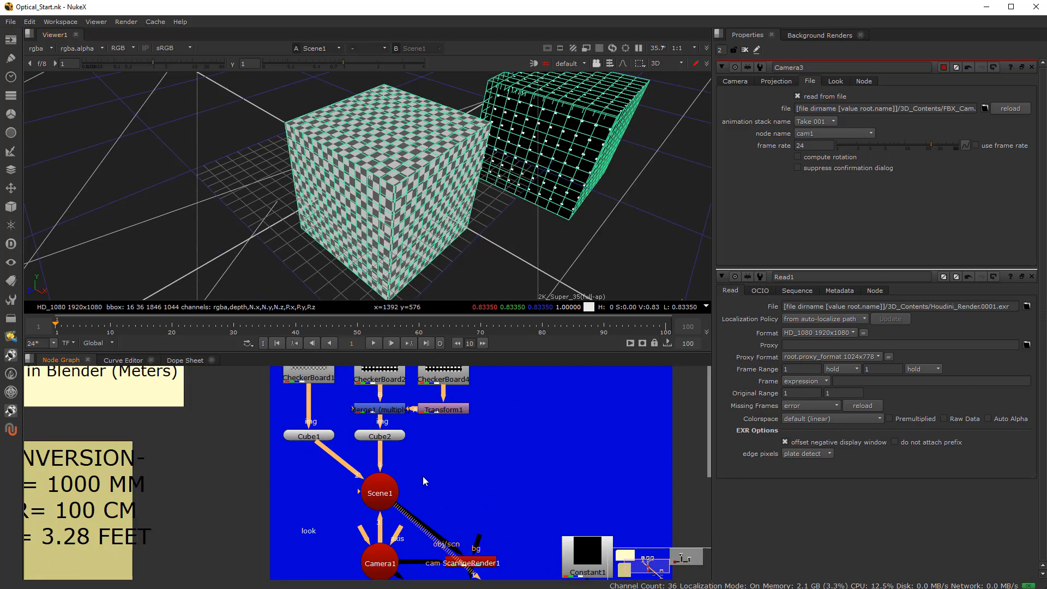
pyautogui.scroll(-2, 423, 476)
pyautogui.scroll(3, 360, 513)
pyautogui.moveTo(360, 509)
pyautogui.mouseDown()
pyautogui.moveTo(358, 519)
pyautogui.moveTo(359, 506)
pyautogui.mouseUp()
pyautogui.click(360, 441)
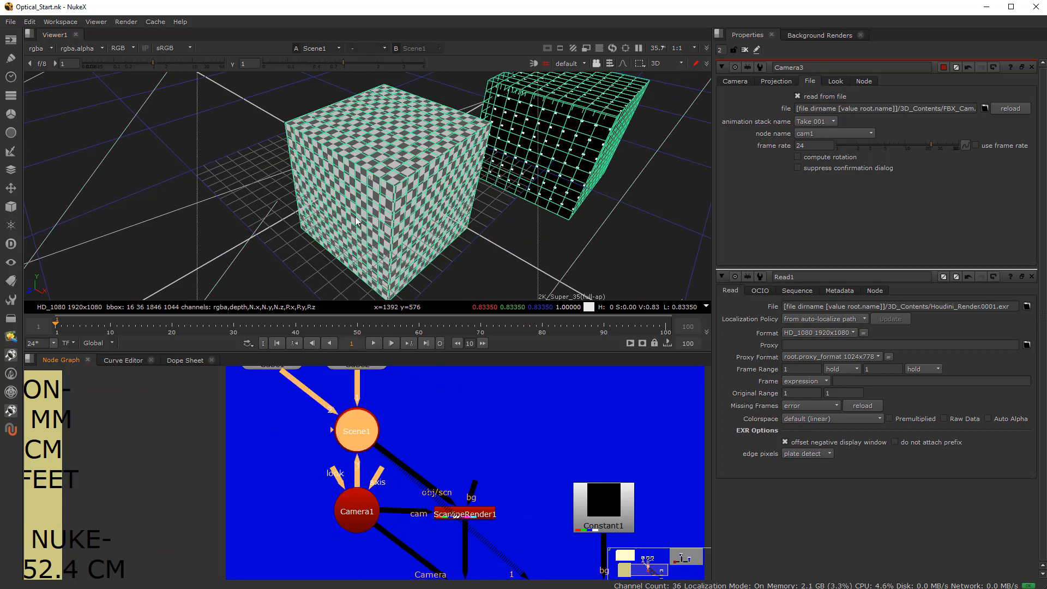
pyautogui.scroll(-3, 311, 213)
pyautogui.scroll(5, 371, 210)
pyautogui.scroll(-3, 376, 215)
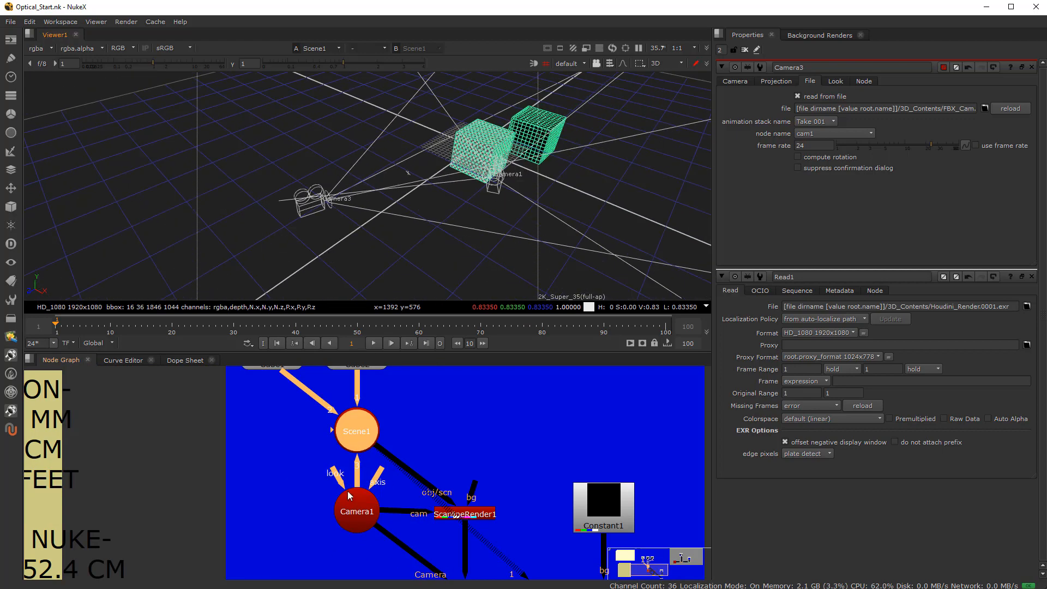
pyautogui.click(460, 457)
pyautogui.scroll(-4, 460, 453)
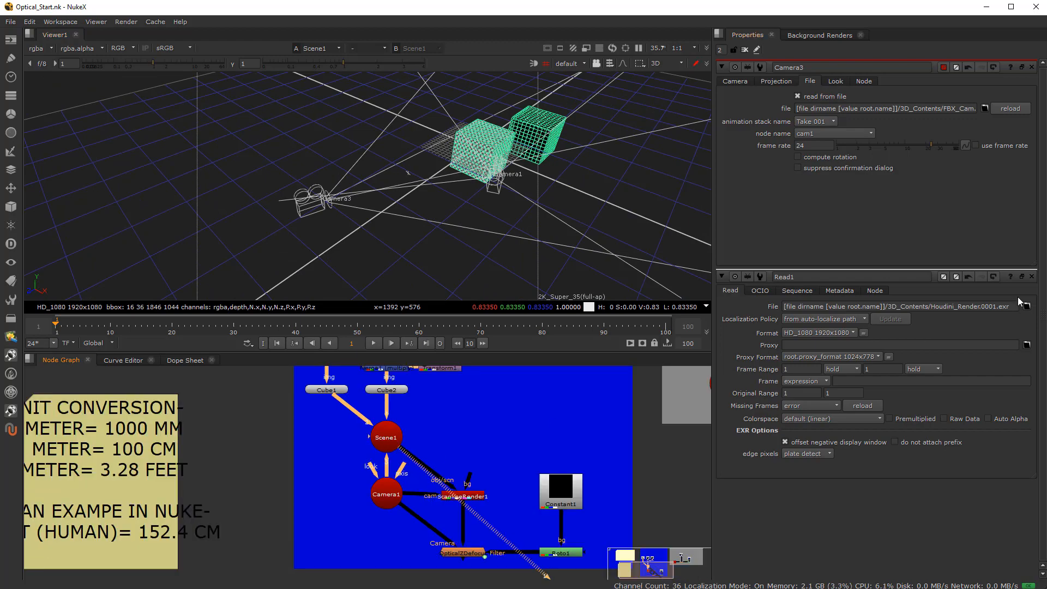
# - Close the Read1 and Camera3 properties so only the macro scene's camera and cubes remain in the 3D view
pyautogui.click(1032, 277)
pyautogui.click(1032, 67)
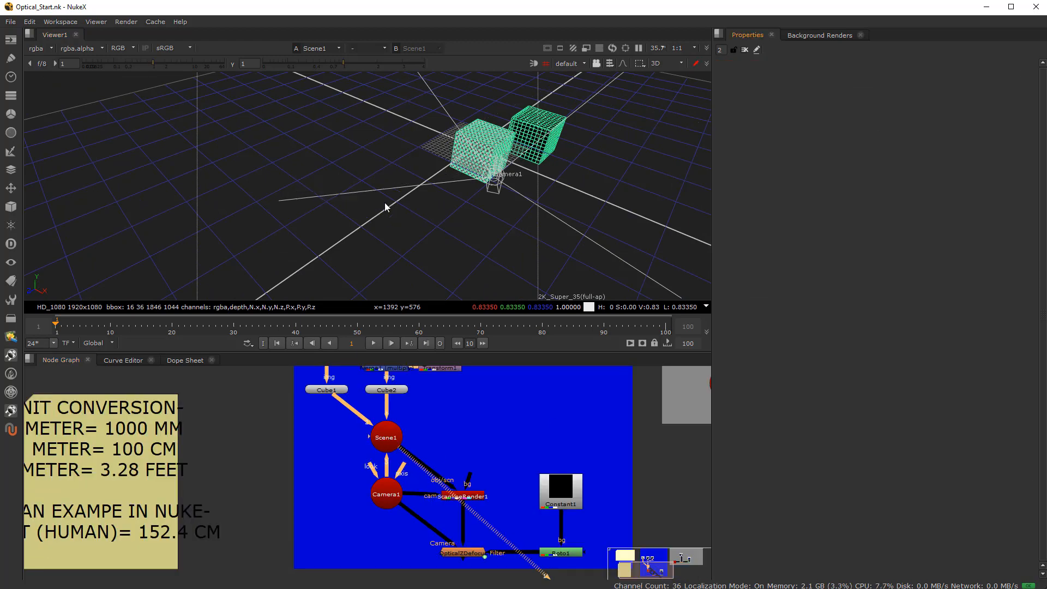
pyautogui.scroll(5, 371, 199)
pyautogui.scroll(-3, 272, 202)
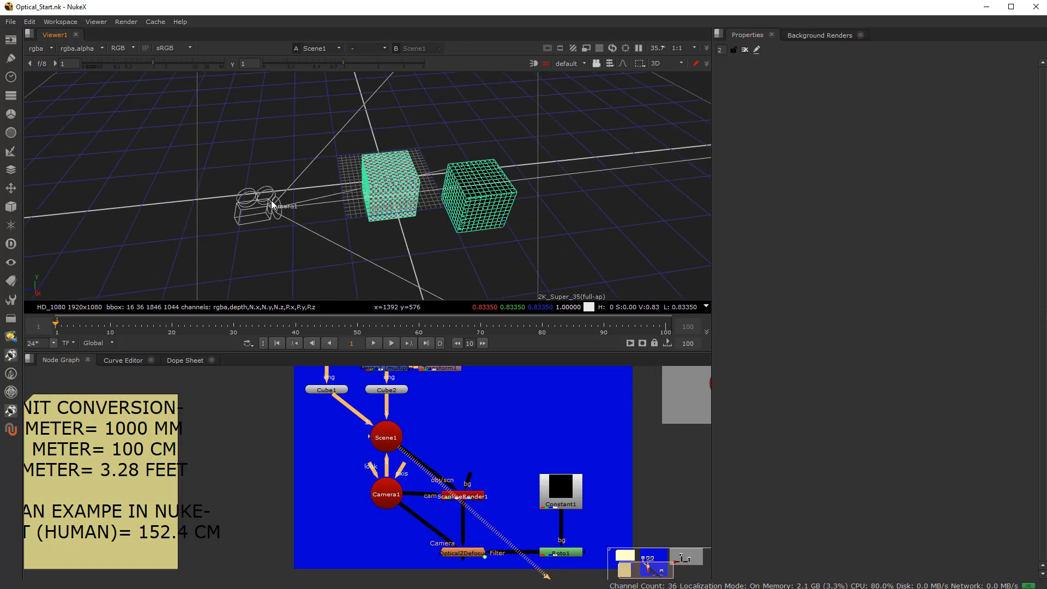
# - Show the ScanlineRender1 output in the 2D viewer and check its alpha channel
pyautogui.scroll(-1, 385, 506)
pyautogui.scroll(5, 398, 503)
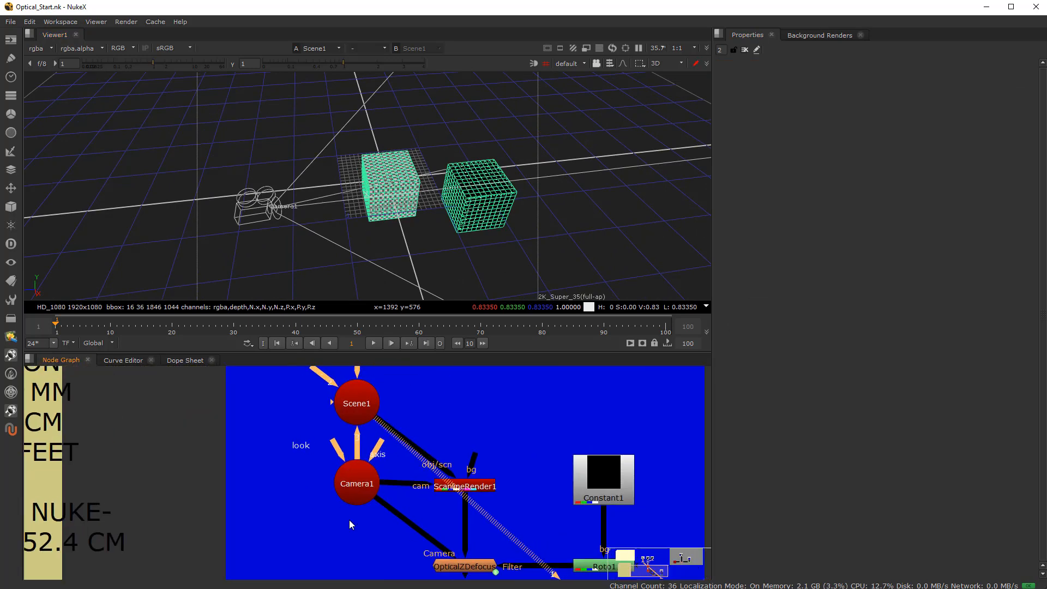
pyautogui.click(399, 504)
pyautogui.press('1')
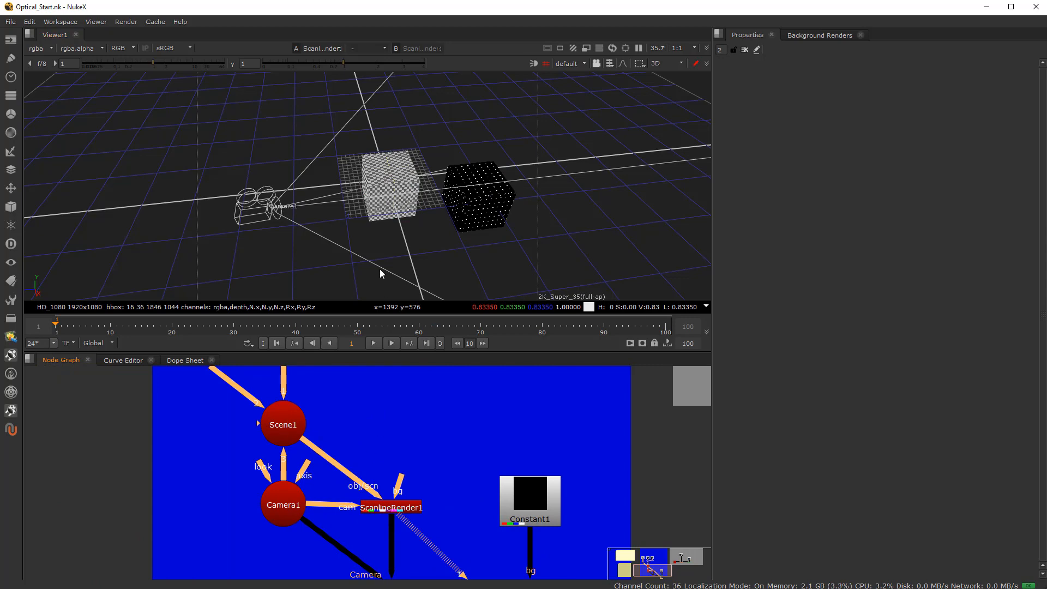
pyautogui.press('Tab')
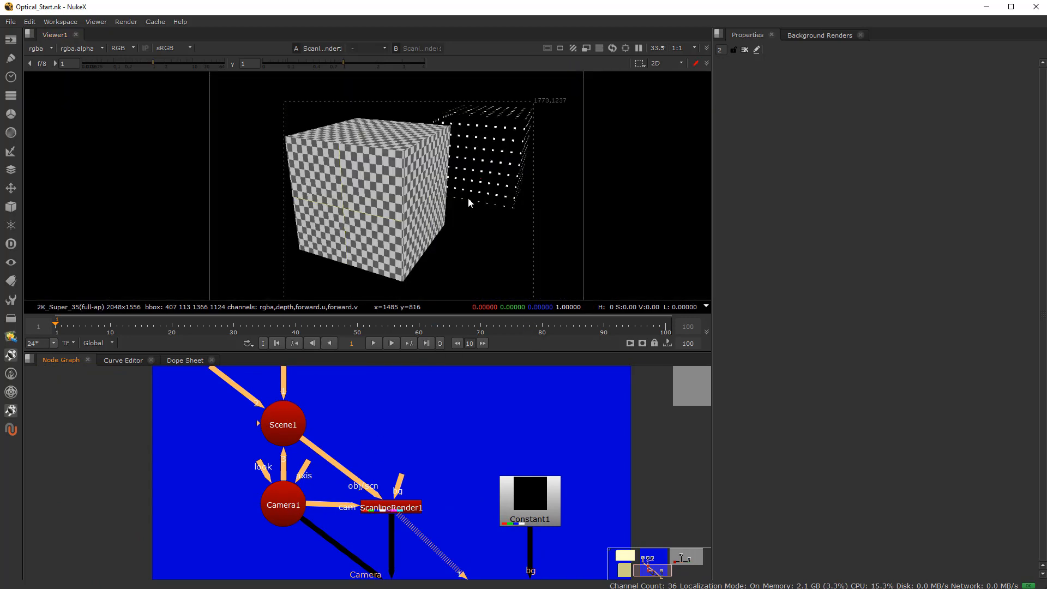
pyautogui.press('a')
pyautogui.press('a')
pyautogui.press('a')
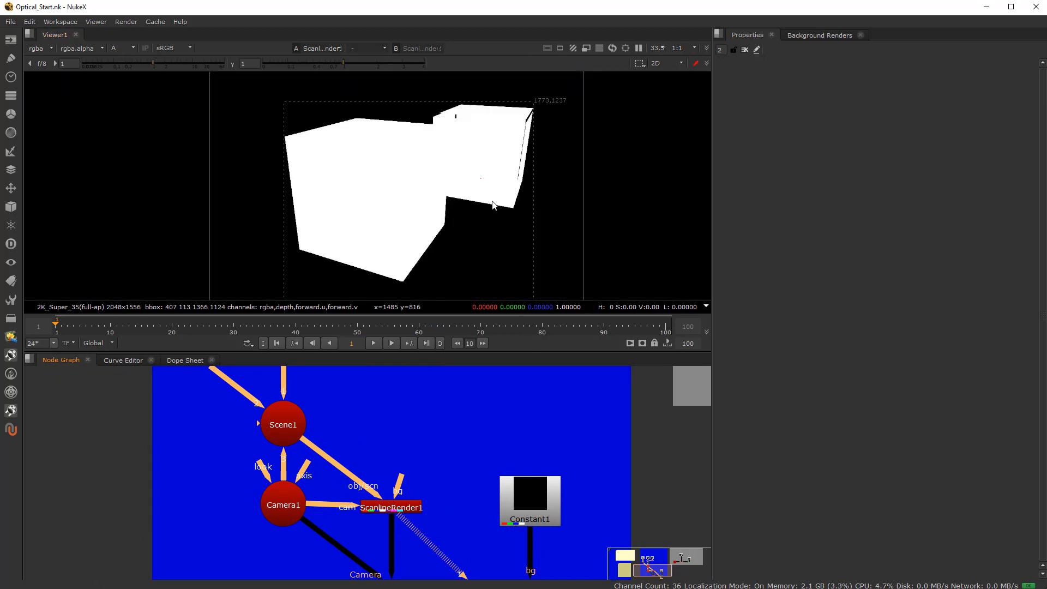
pyautogui.press('a')
# - Show the macro group's OpticalZDefocus output in the viewer and open that node's properties
pyautogui.scroll(-3, 423, 481)
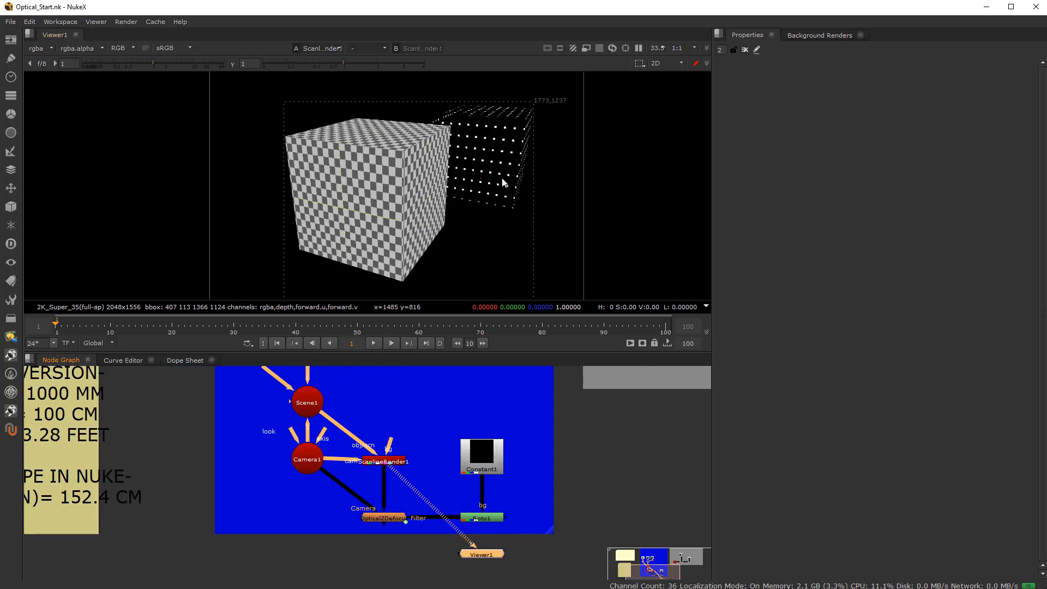
pyautogui.scroll(4, 350, 519)
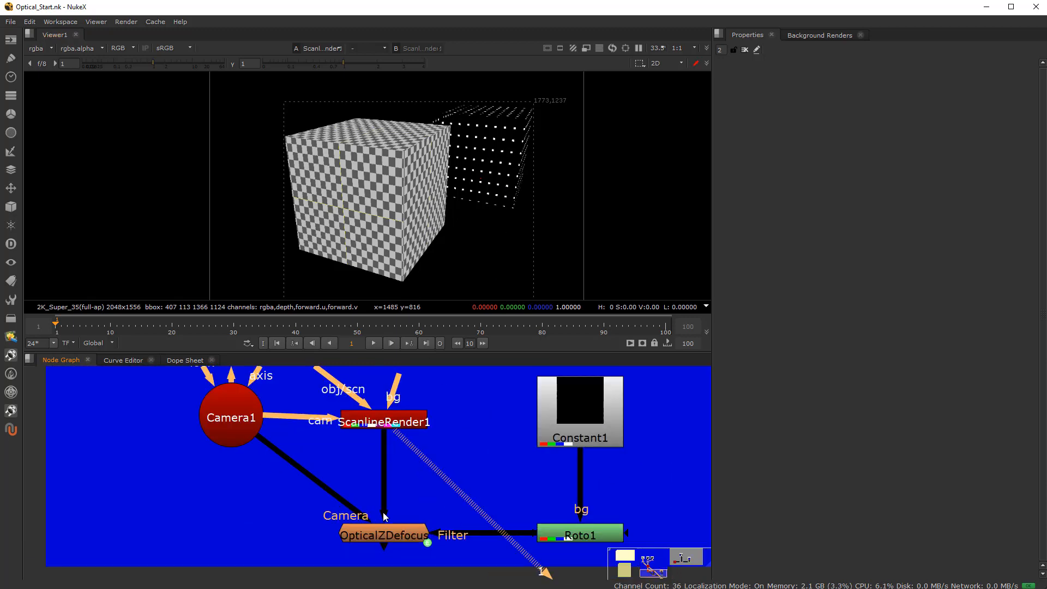
pyautogui.scroll(-3, 303, 534)
pyautogui.scroll(3, 289, 539)
pyautogui.click(299, 527)
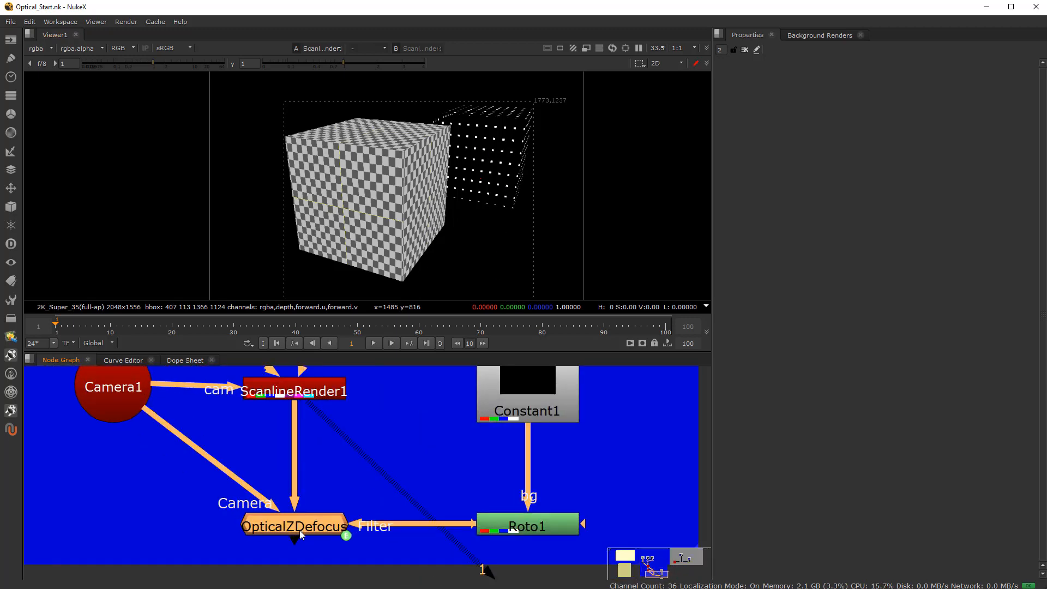
pyautogui.press('1')
pyautogui.doubleClick(300, 527)
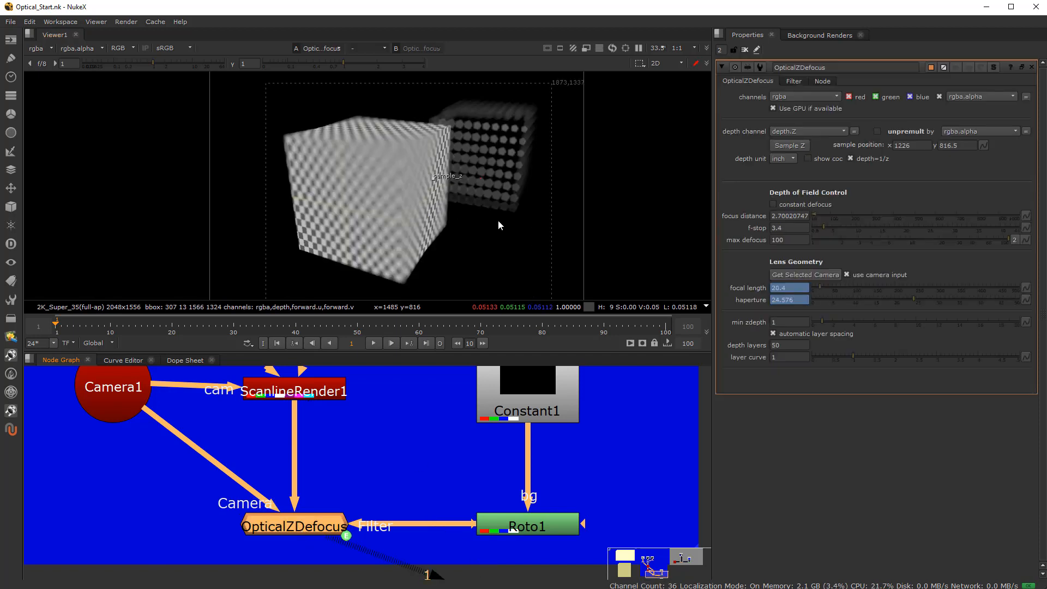
pyautogui.moveTo(408, 482); pyautogui.dragTo(348, 469, button='middle')
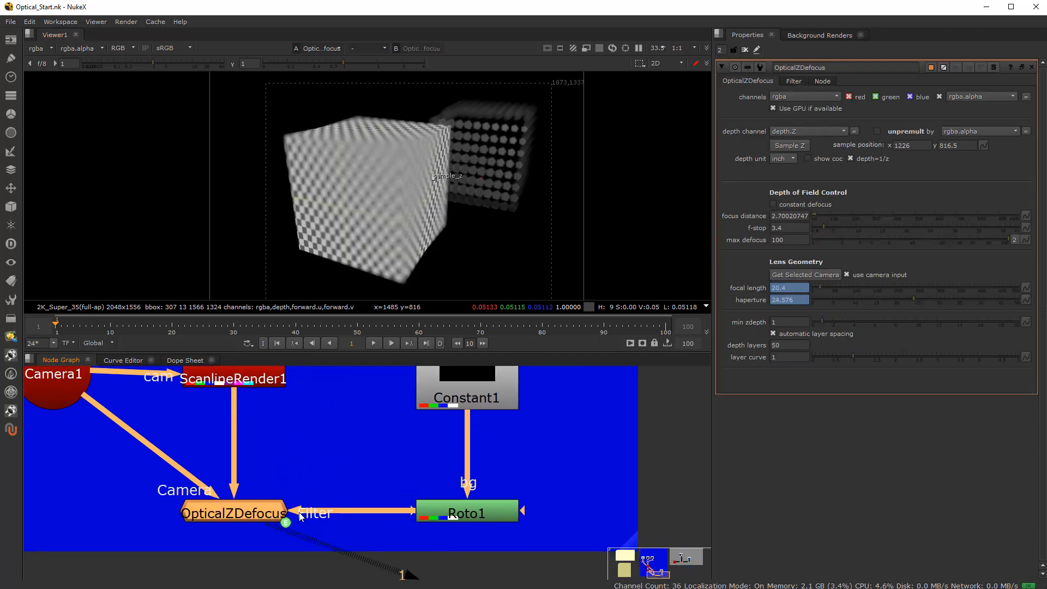
# - Add a second, unconnected OpticalZDefocus node below the macro group and open its properties
pyautogui.click(332, 450)
pyautogui.scroll(-3, 318, 482)
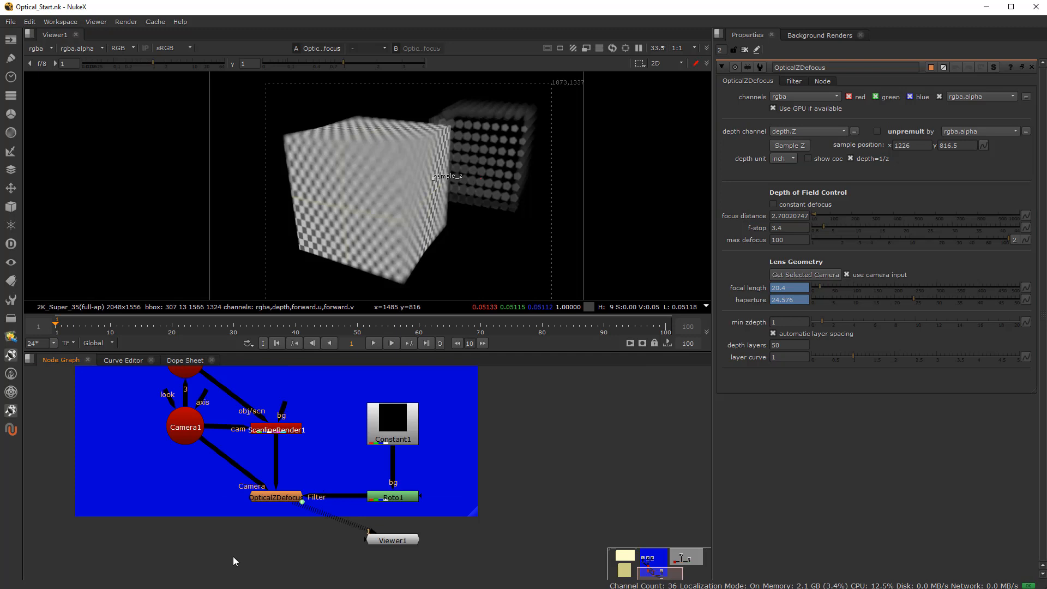
pyautogui.press('Tab')
pyautogui.write('op')
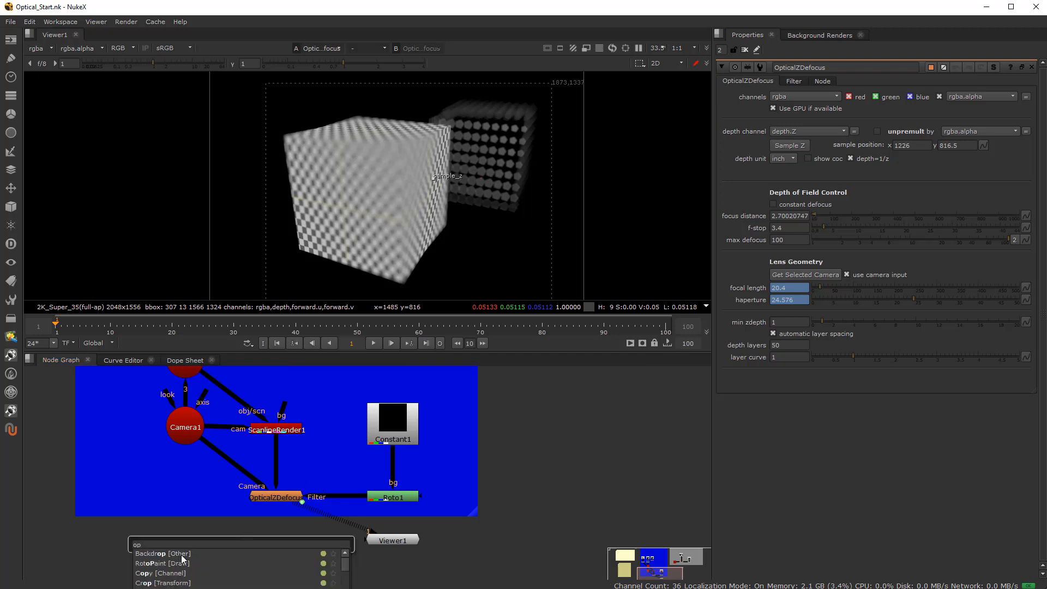
pyautogui.write('tical')
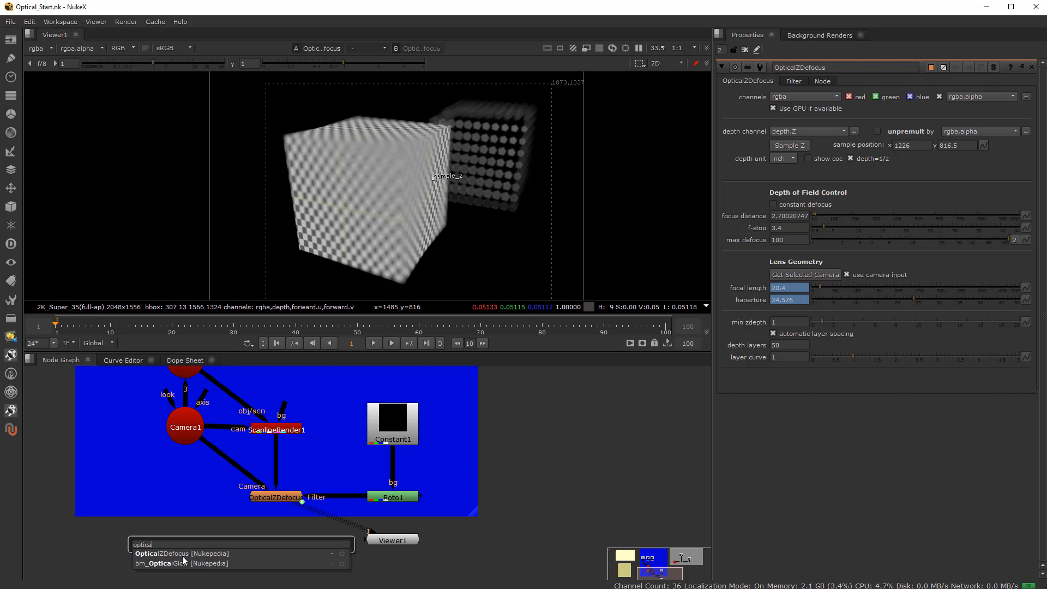
pyautogui.click(186, 555)
pyautogui.scroll(4, 231, 550)
pyautogui.moveTo(230, 550); pyautogui.dragTo(299, 548)
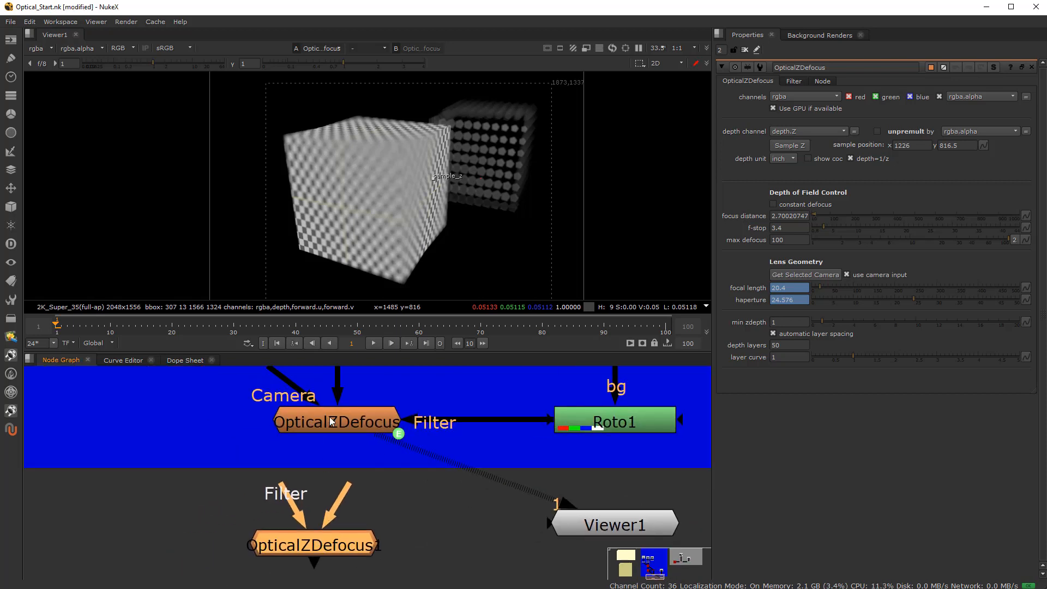
pyautogui.doubleClick(298, 548)
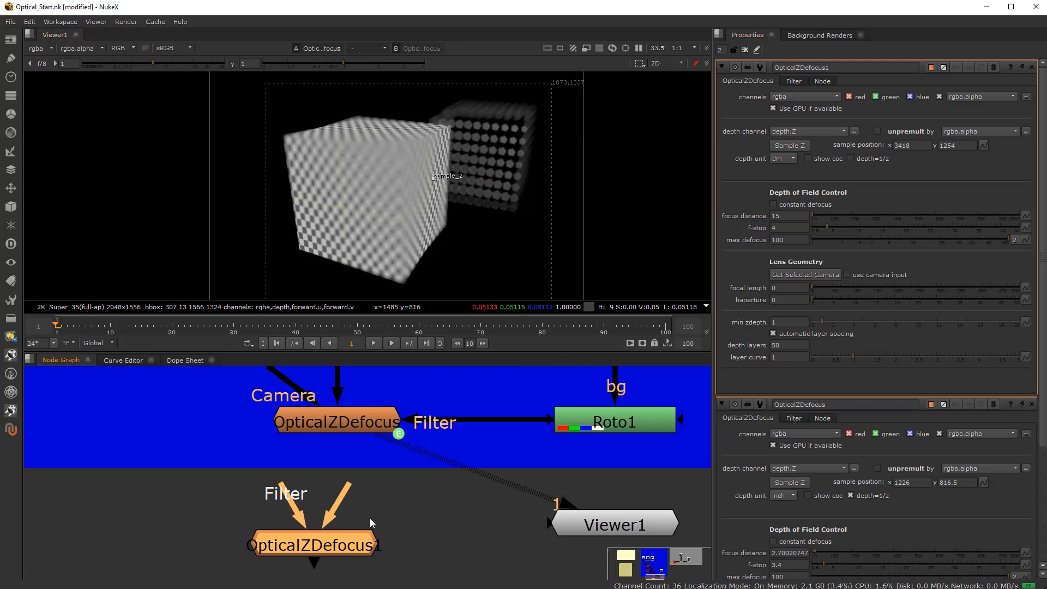
# - Toggle the new node's use camera input option on and off, and close the original OpticalZDefocus properties
pyautogui.click(848, 275)
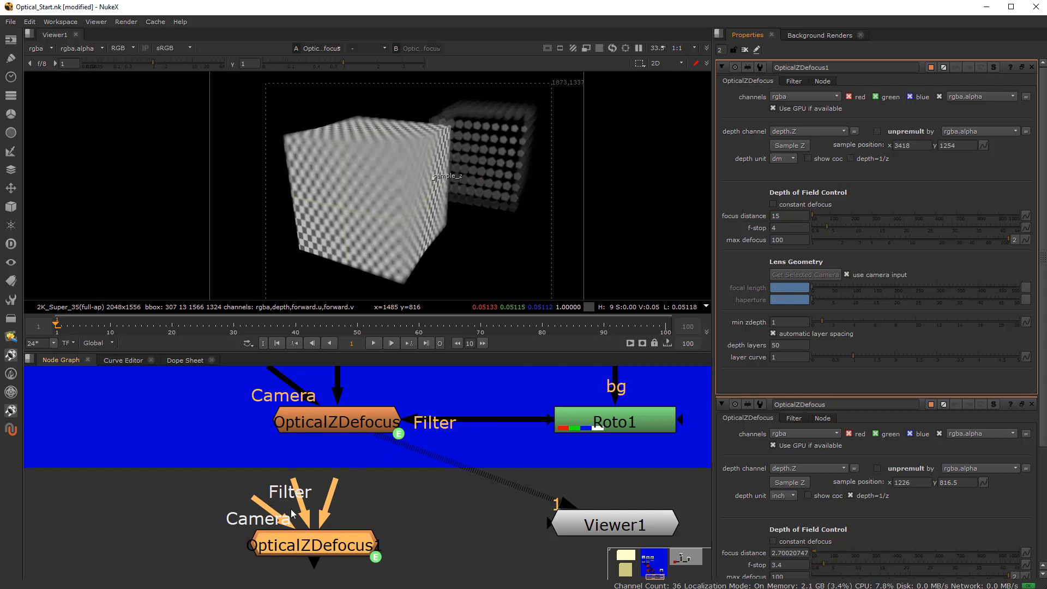
pyautogui.click(848, 275)
pyautogui.scroll(-4, 304, 523)
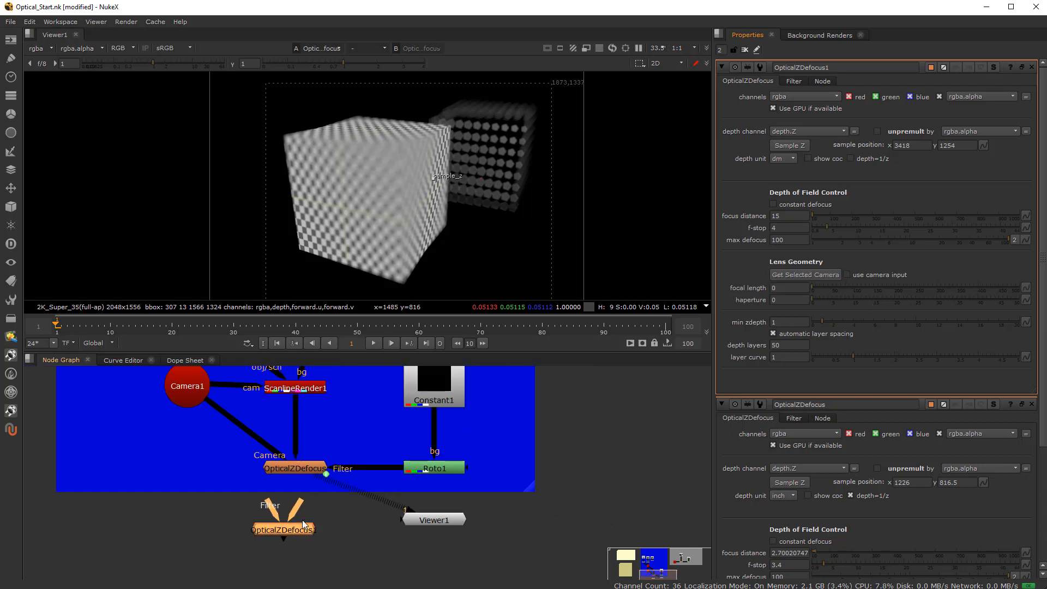
pyautogui.scroll(1, 304, 524)
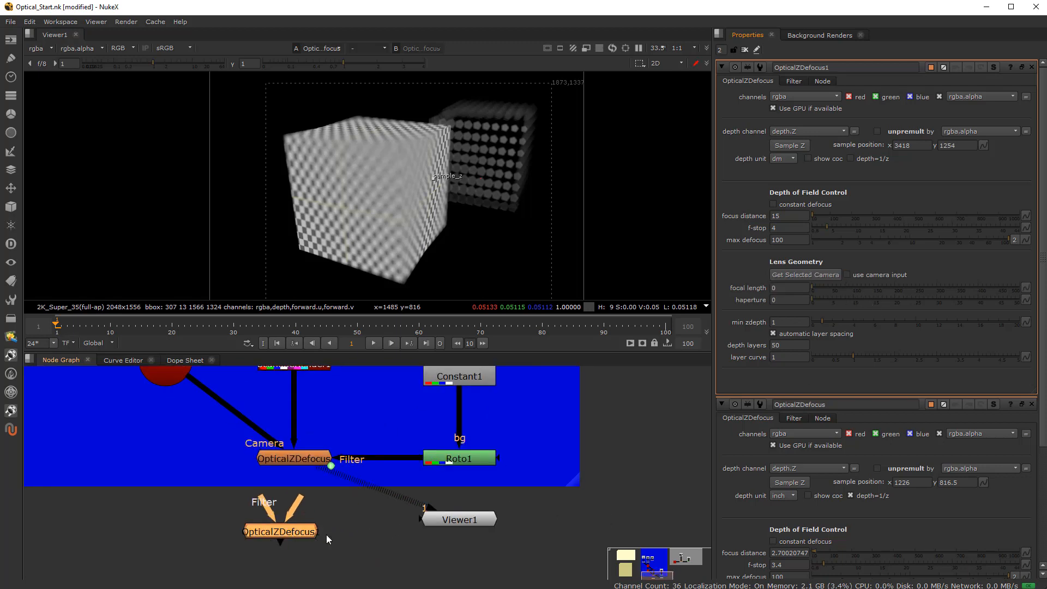
pyautogui.moveTo(183, 472); pyautogui.dragTo(185, 494, button='middle')
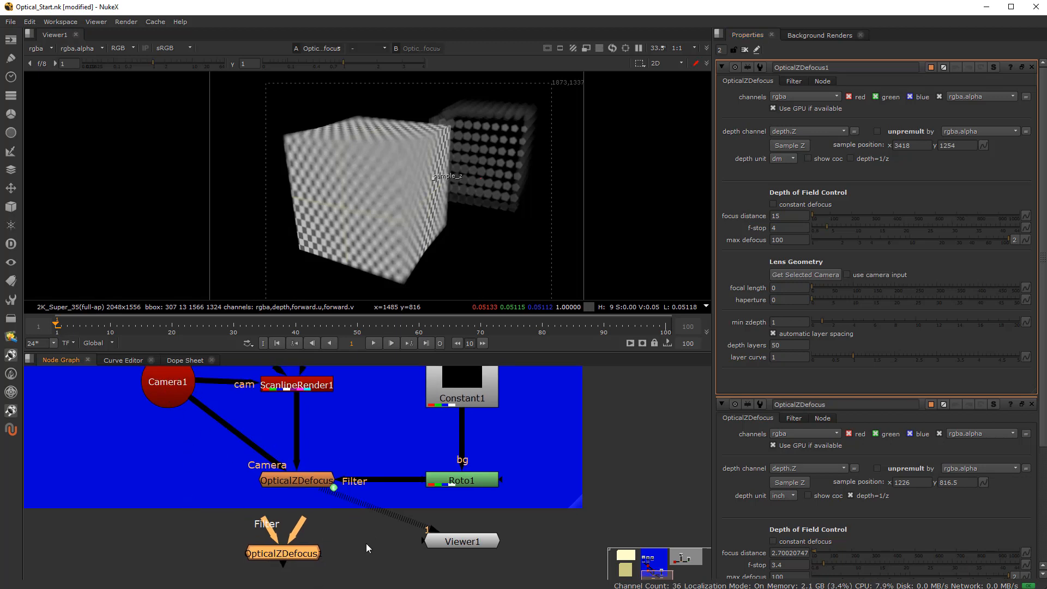
pyautogui.click(1032, 405)
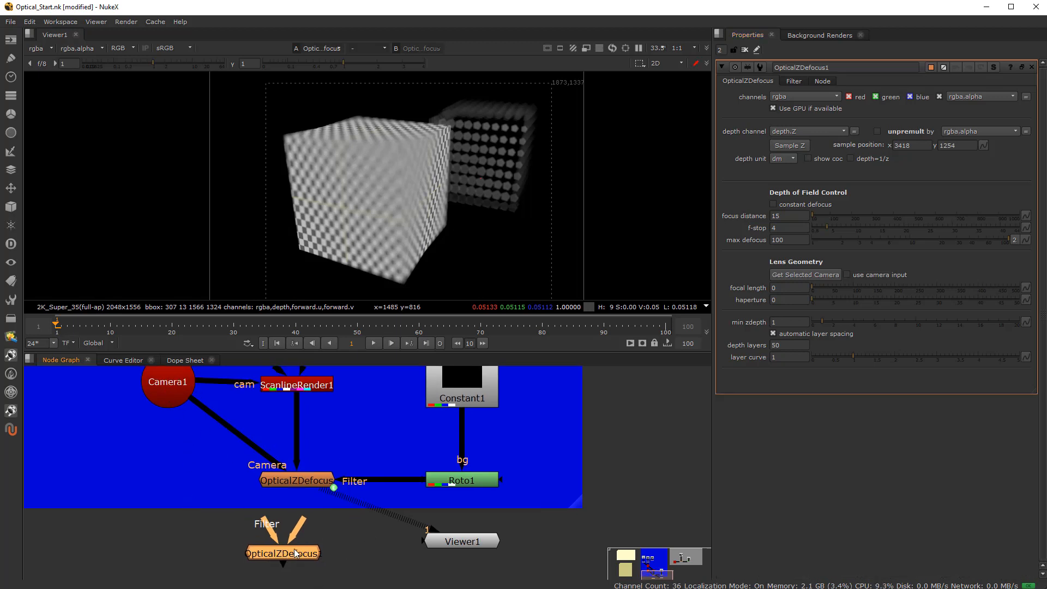
# - Load Camera1's lens values into the new OpticalZDefocus1 node using Get Selected Camera
pyautogui.click(170, 385)
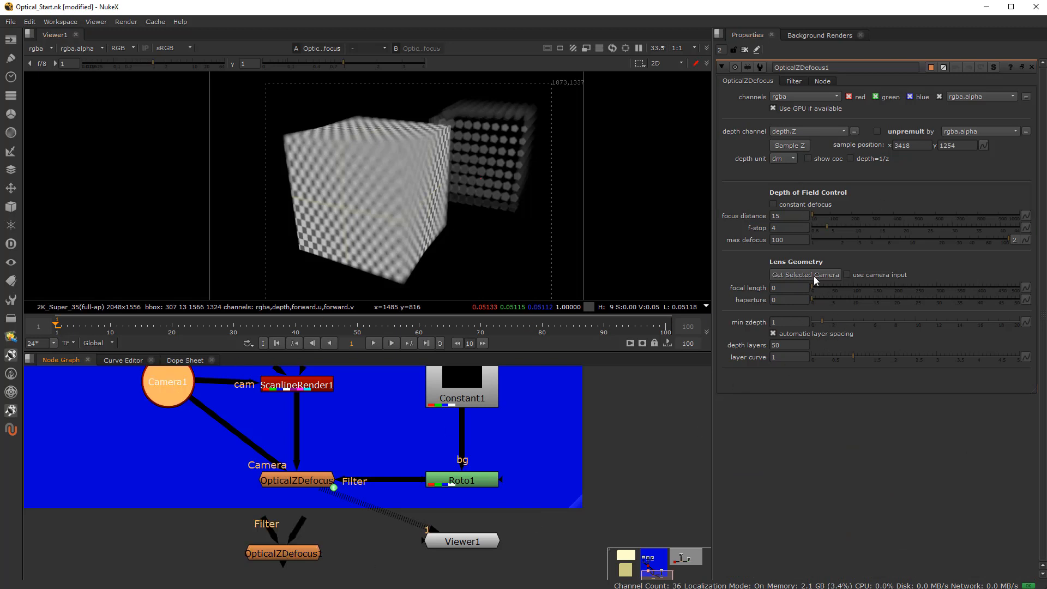
pyautogui.click(796, 276)
pyautogui.moveTo(279, 552)
pyautogui.mouseDown()
pyautogui.moveTo(295, 534)
pyautogui.moveTo(289, 546)
pyautogui.moveTo(304, 544)
pyautogui.moveTo(283, 551)
pyautogui.moveTo(296, 548)
pyautogui.mouseUp()
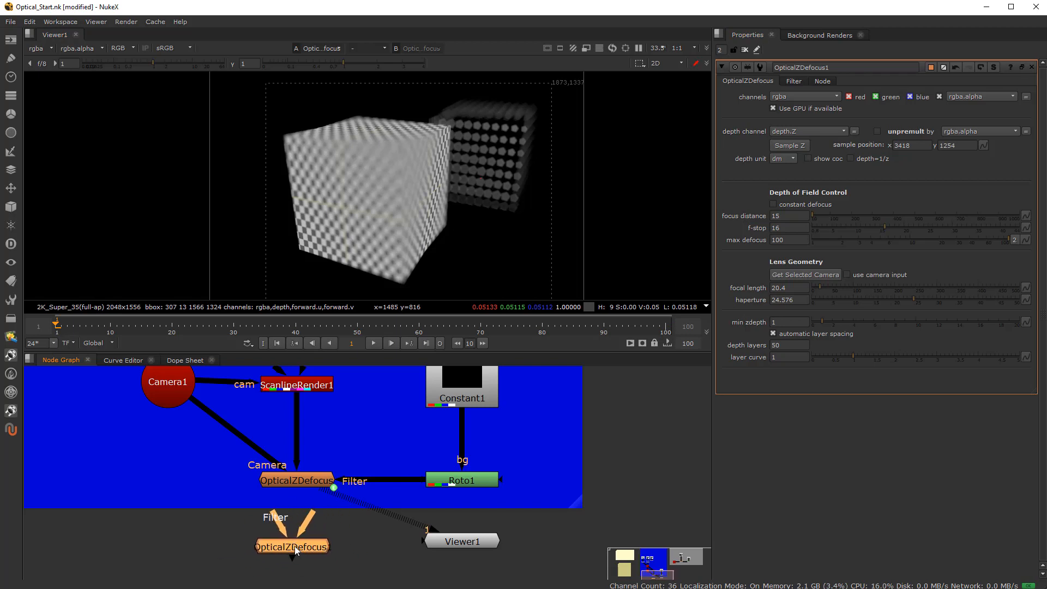
# - Enable the new node's camera input connected to Camera1, and delete the node
pyautogui.click(847, 275)
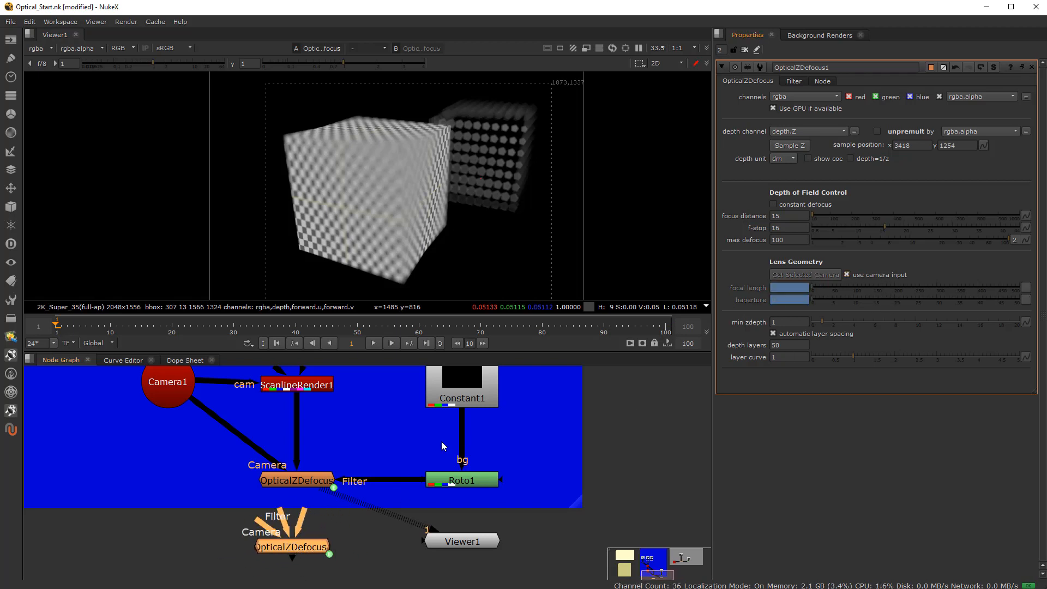
pyautogui.moveTo(264, 524); pyautogui.dragTo(181, 408)
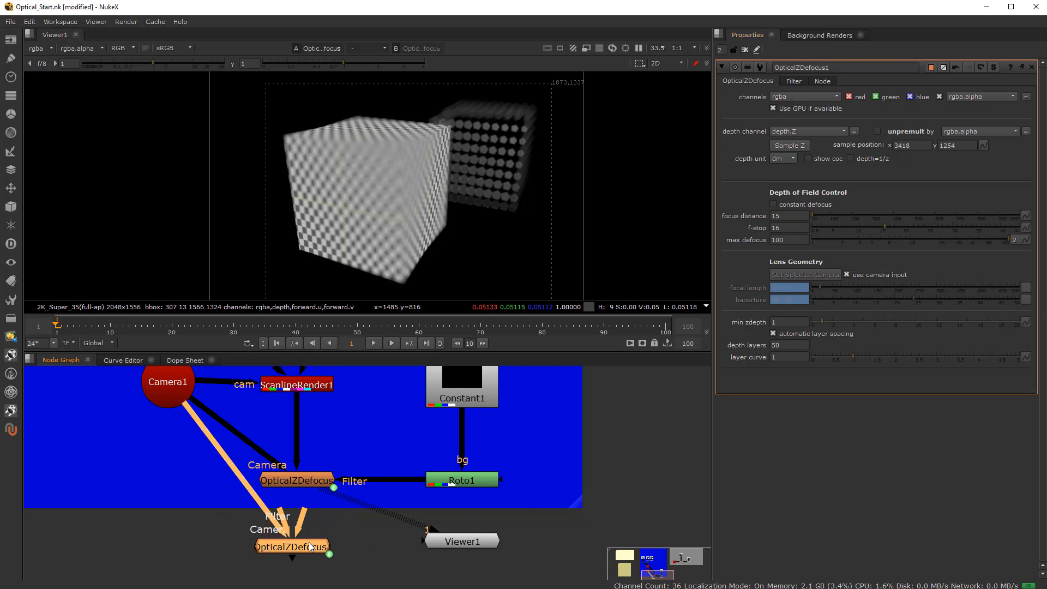
pyautogui.press('Delete')
# - Reopen the properties of the macro group's original OpticalZDefocus node
pyautogui.moveTo(352, 450); pyautogui.dragTo(344, 495, button='middle')
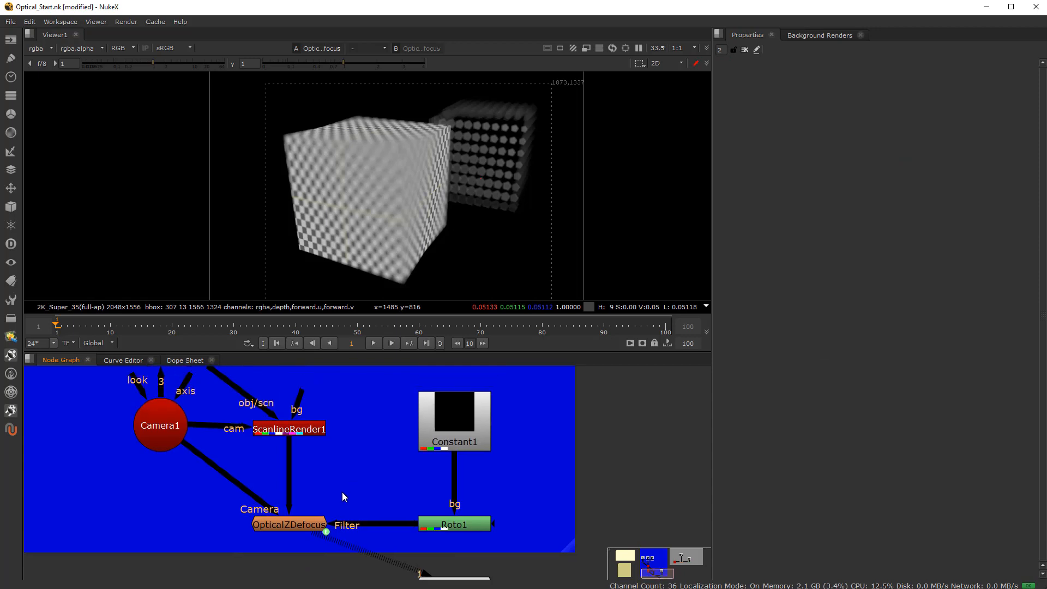
pyautogui.scroll(3, 267, 532)
pyautogui.doubleClick(314, 518)
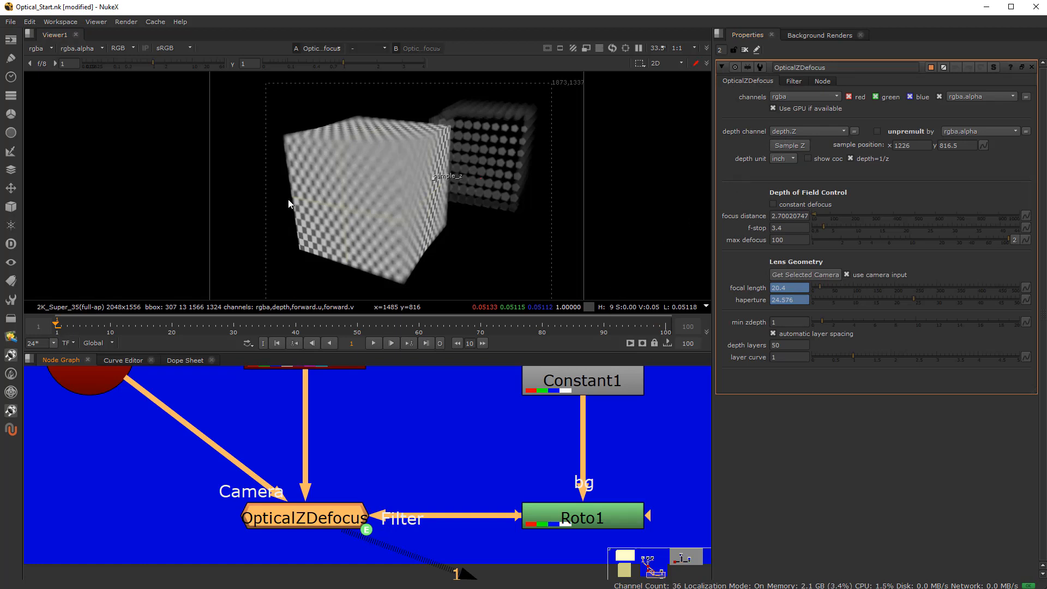
# - Open the ScanlineRender1 properties and show the node's depth layer in the viewer
pyautogui.moveTo(310, 511); pyautogui.dragTo(309, 559, button='middle')
pyautogui.click(302, 410)
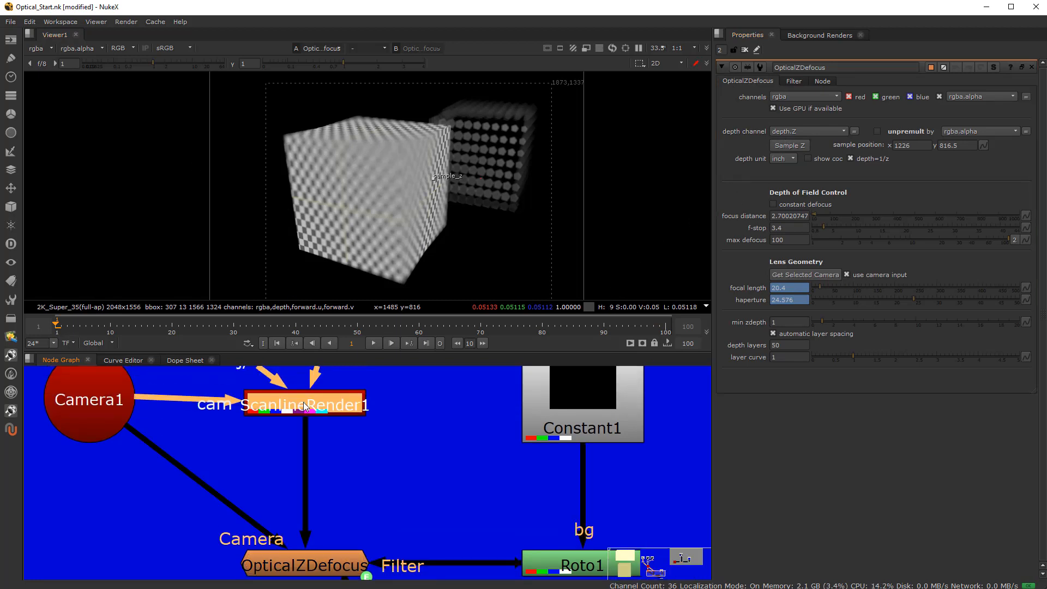
pyautogui.press('1')
pyautogui.doubleClick(301, 409)
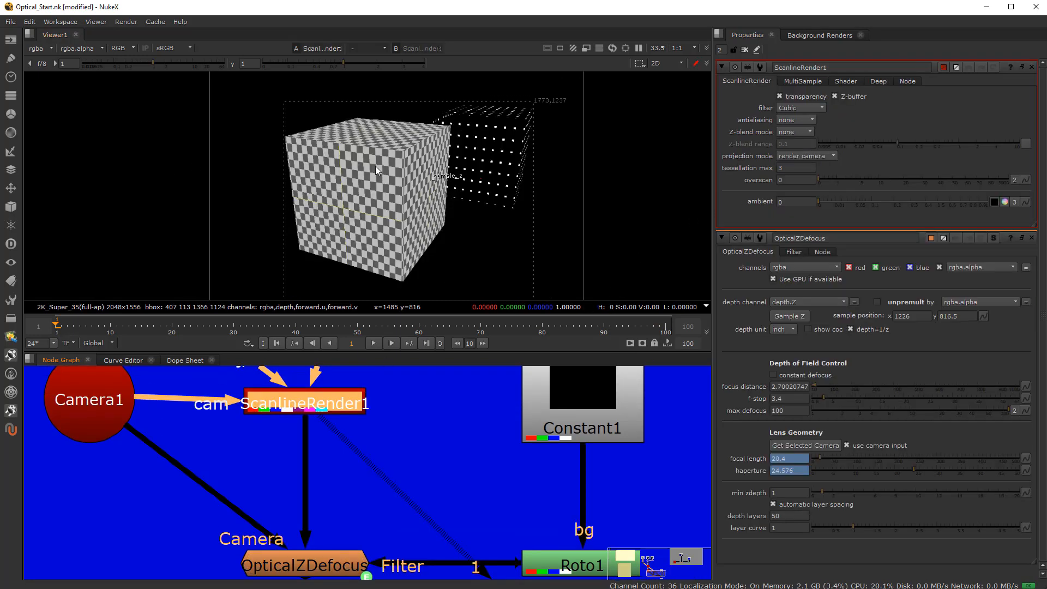
pyautogui.click(47, 49)
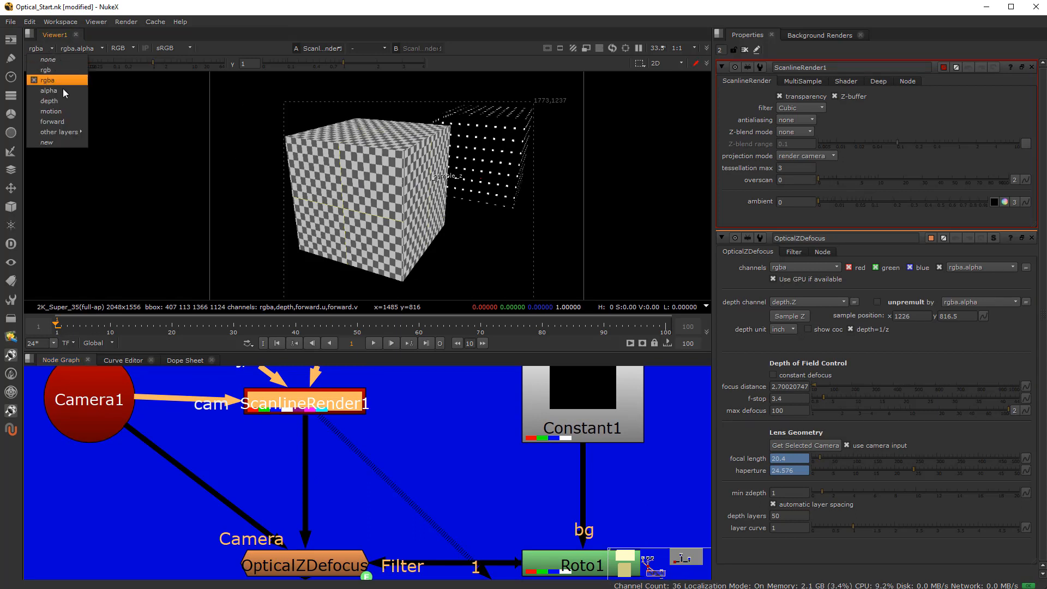
pyautogui.click(61, 101)
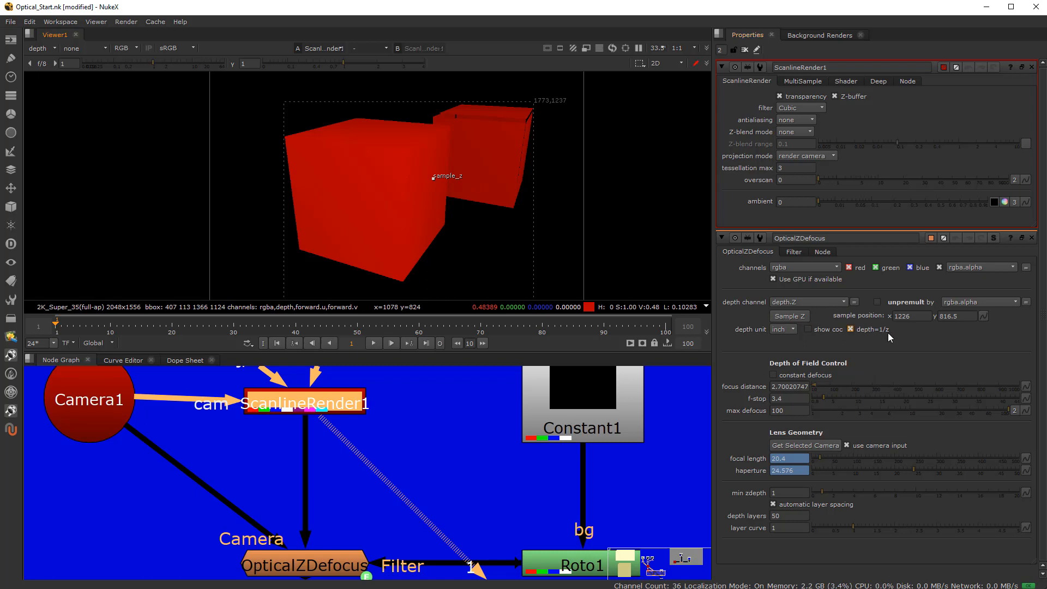
# - Switch the viewer back to the rgba layer of ScanlineRender1 and toggle its alpha channel
pyautogui.click(297, 570)
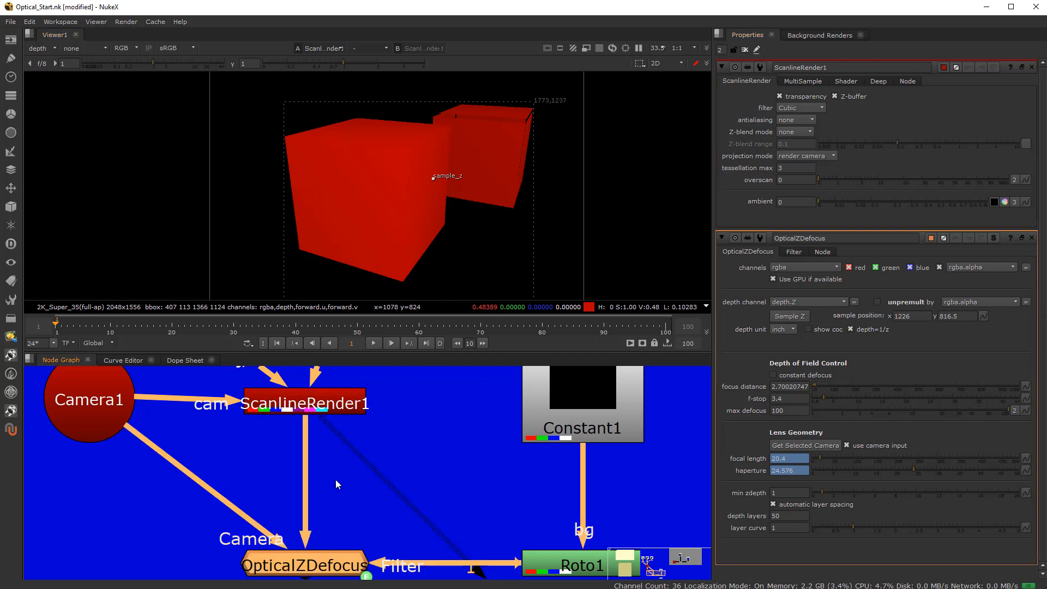
pyautogui.click(320, 415)
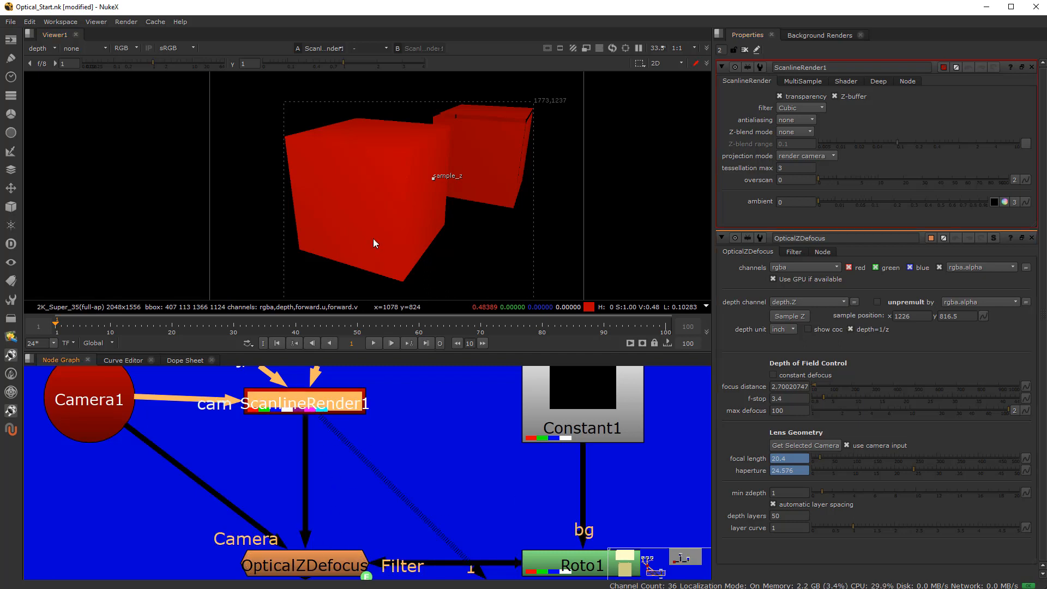
pyautogui.click(45, 50)
pyautogui.click(330, 180)
pyautogui.click(48, 50)
pyautogui.click(51, 79)
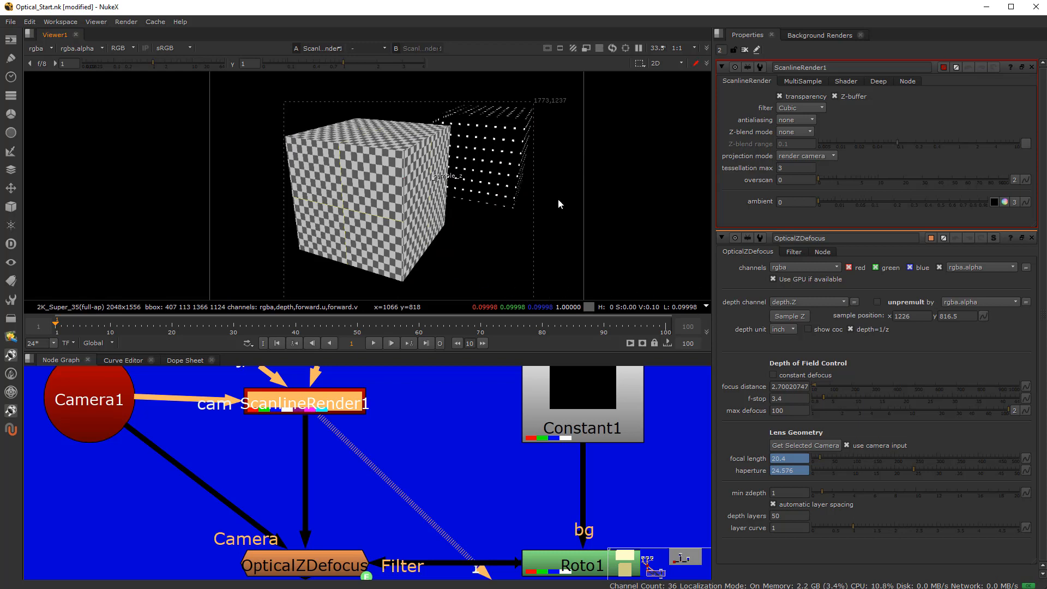
pyautogui.press('a')
pyautogui.press('a')
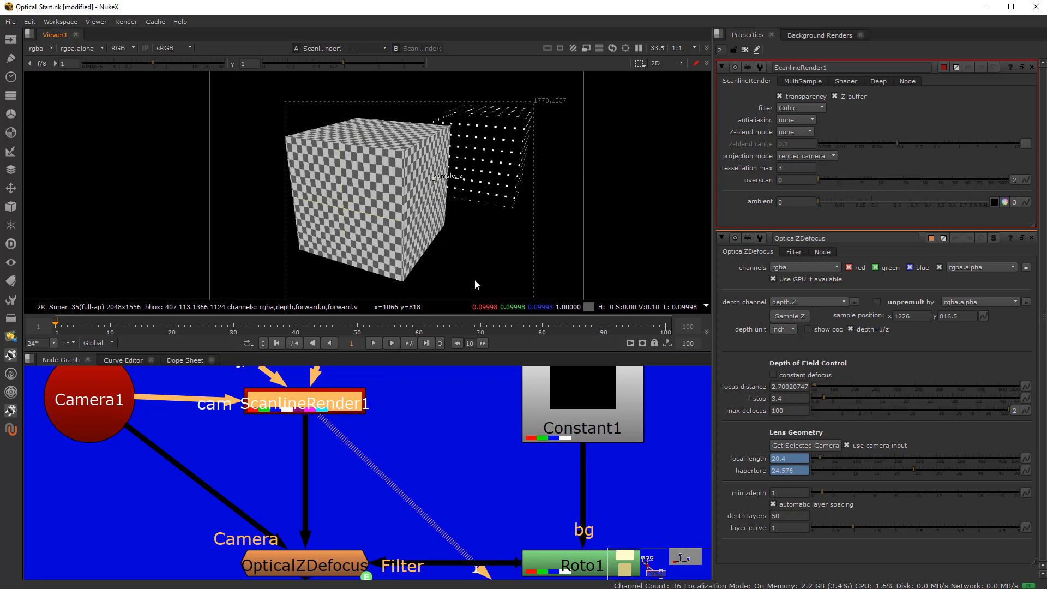
# - Select the OpticalZDefocus node and close the ScanlineRender1 properties
pyautogui.click(297, 566)
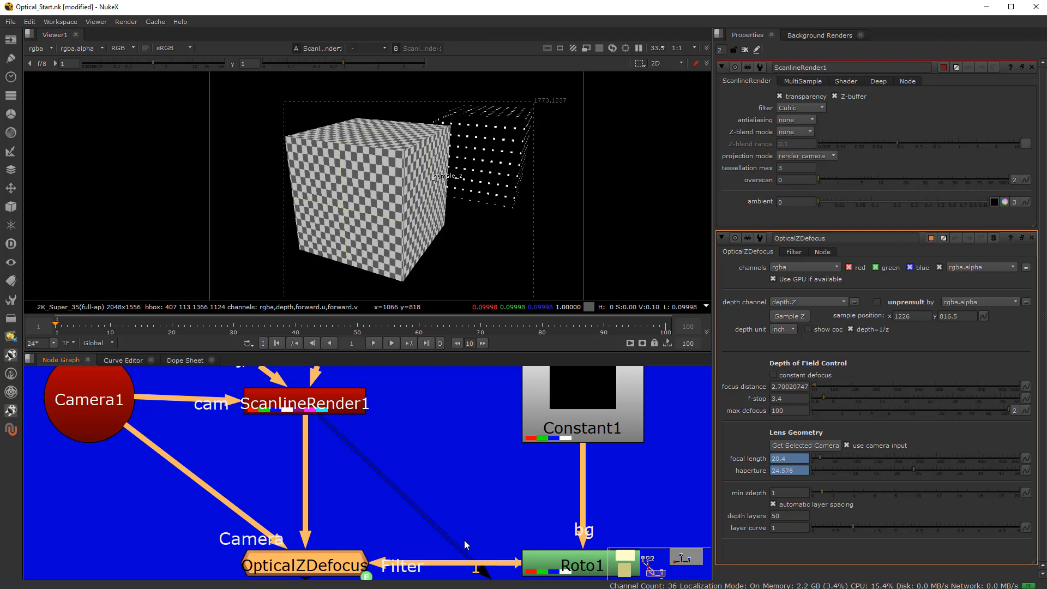
pyautogui.click(1032, 406)
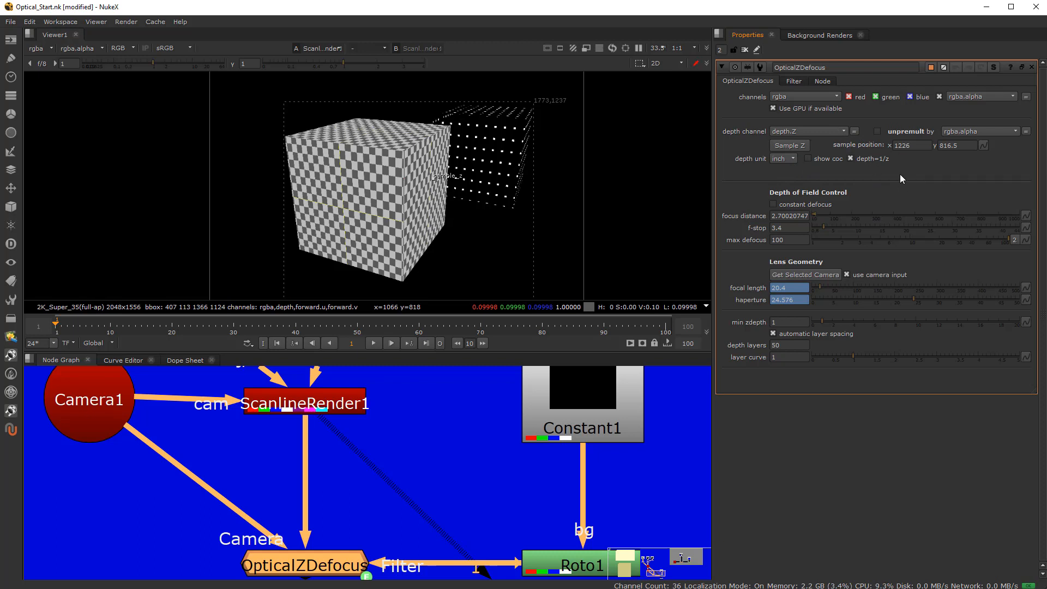
# - Review the depth channel choices of the OpticalZDefocus node and keep depth.Z
pyautogui.click(808, 132)
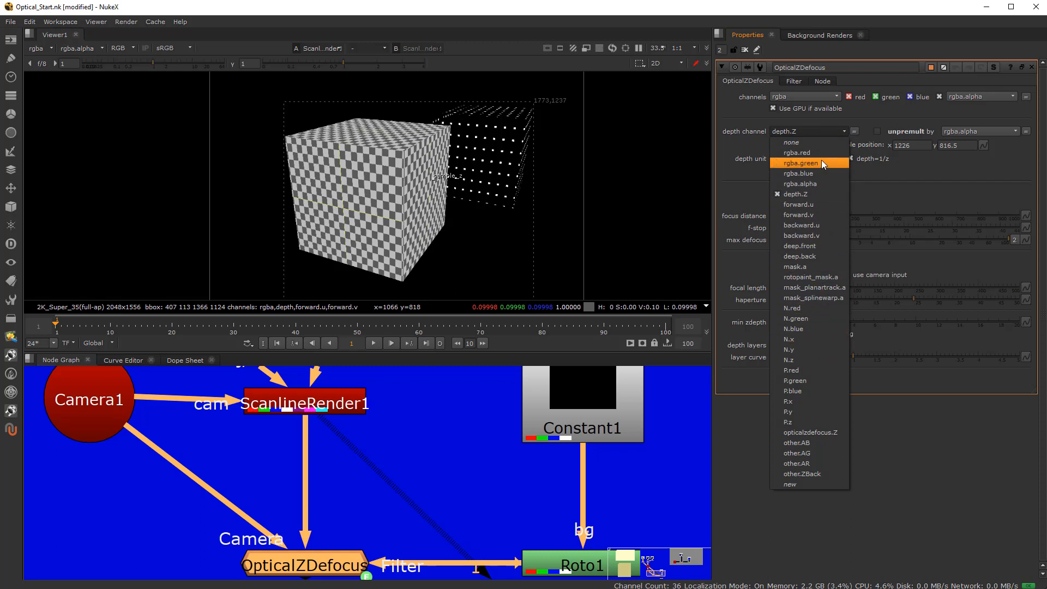
pyautogui.click(907, 189)
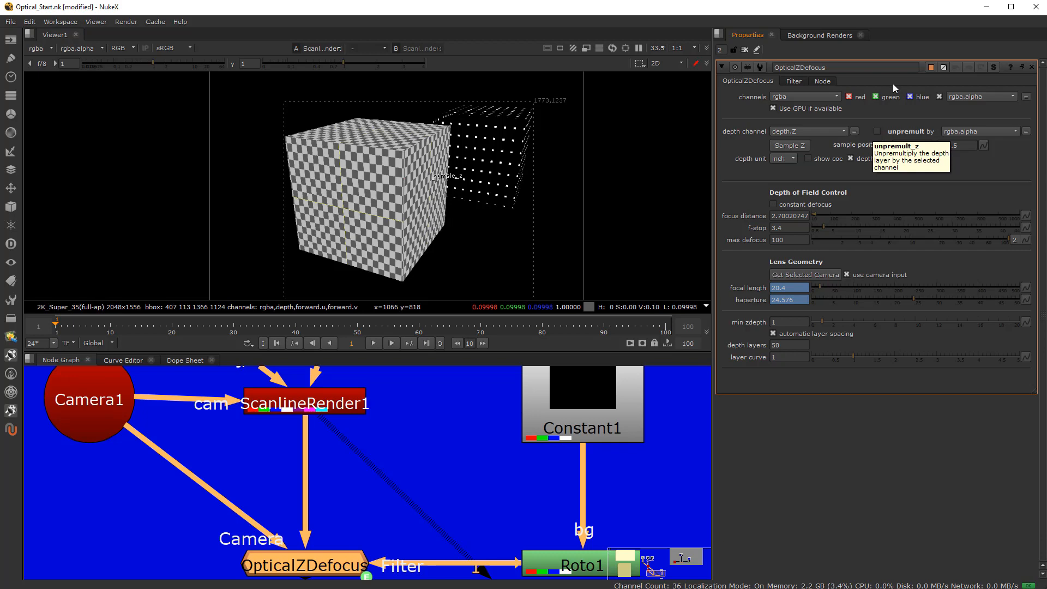
# - Examine the edge pixels of the checkered cube's top face up close in colour and in the alpha channel
pyautogui.scroll(6, 352, 117)
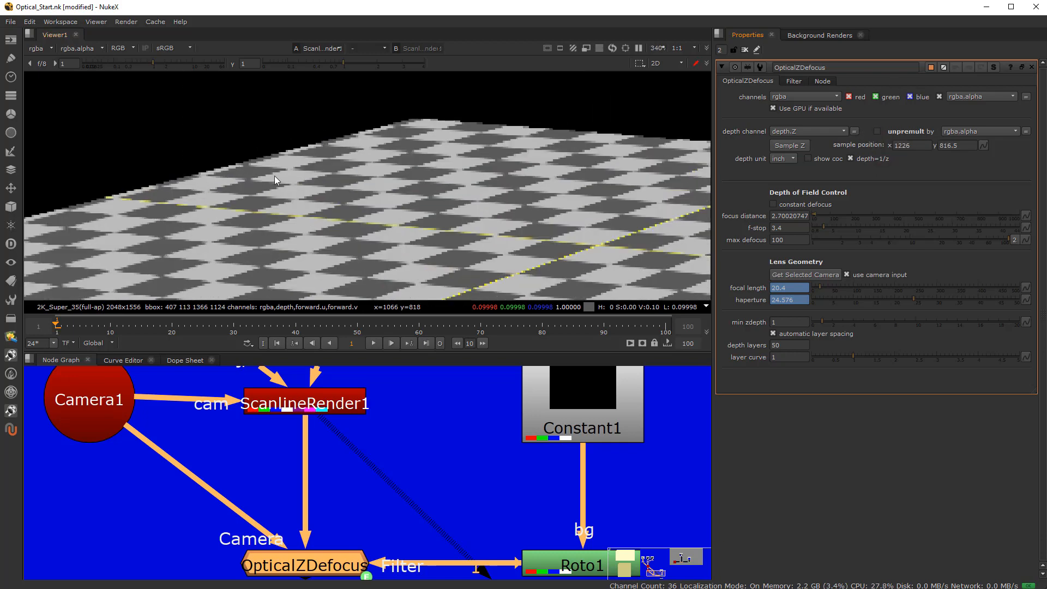
pyautogui.scroll(10, 257, 199)
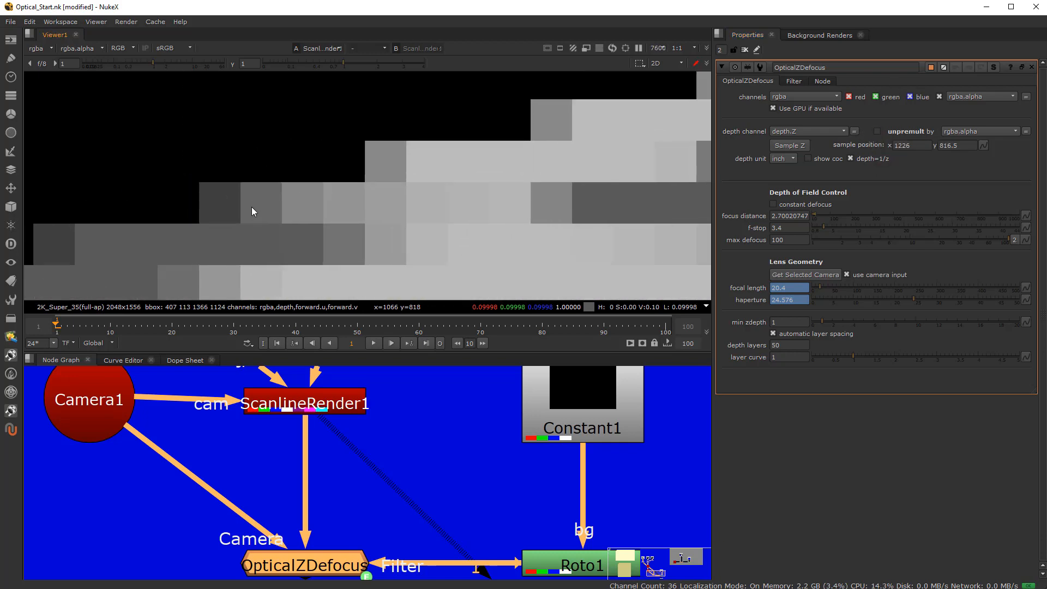
pyautogui.scroll(-6, 409, 172)
pyautogui.scroll(-4, 175, 237)
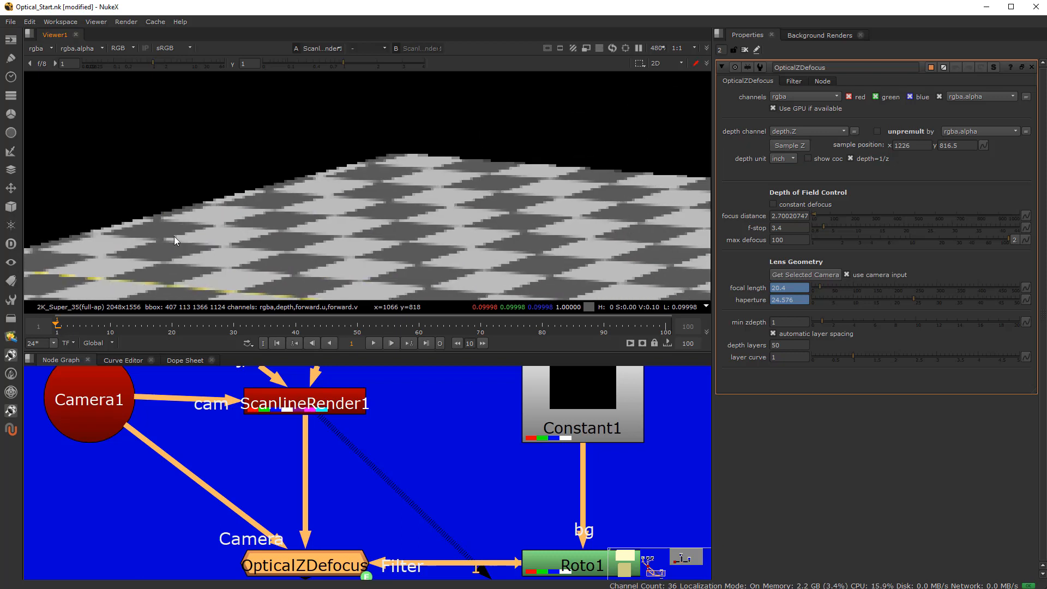
pyautogui.scroll(10, 340, 198)
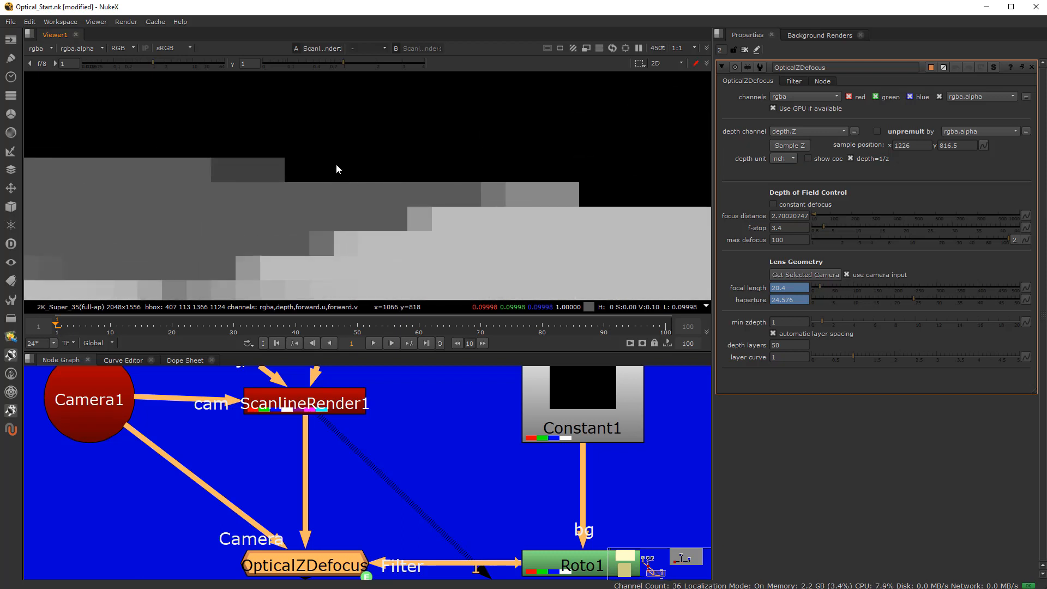
pyautogui.press('a')
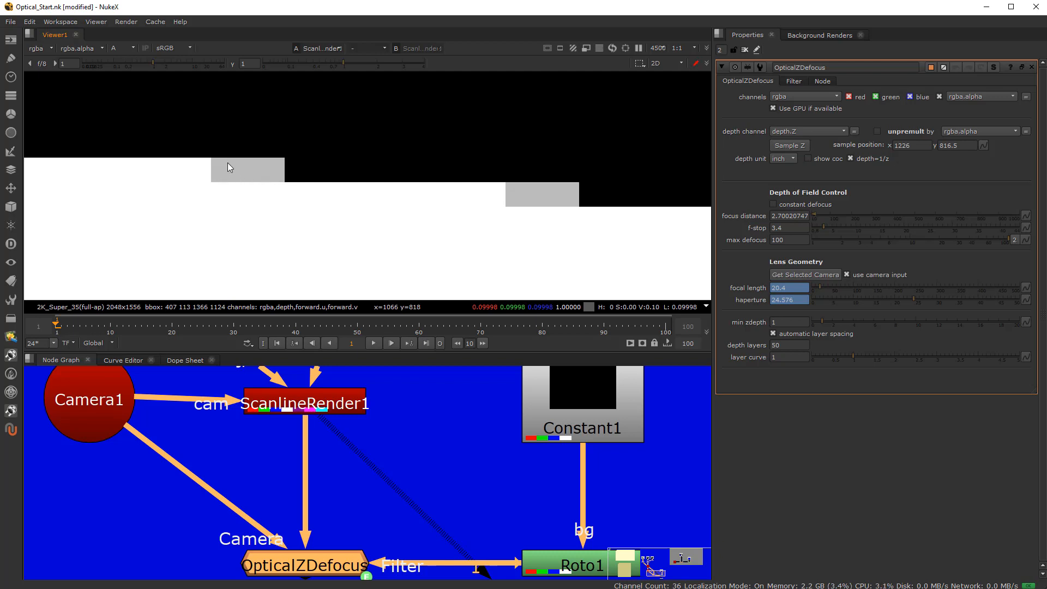
# - Show the depth layer in the viewer with its channel display set to RGB
pyautogui.click(52, 48)
pyautogui.click(52, 49)
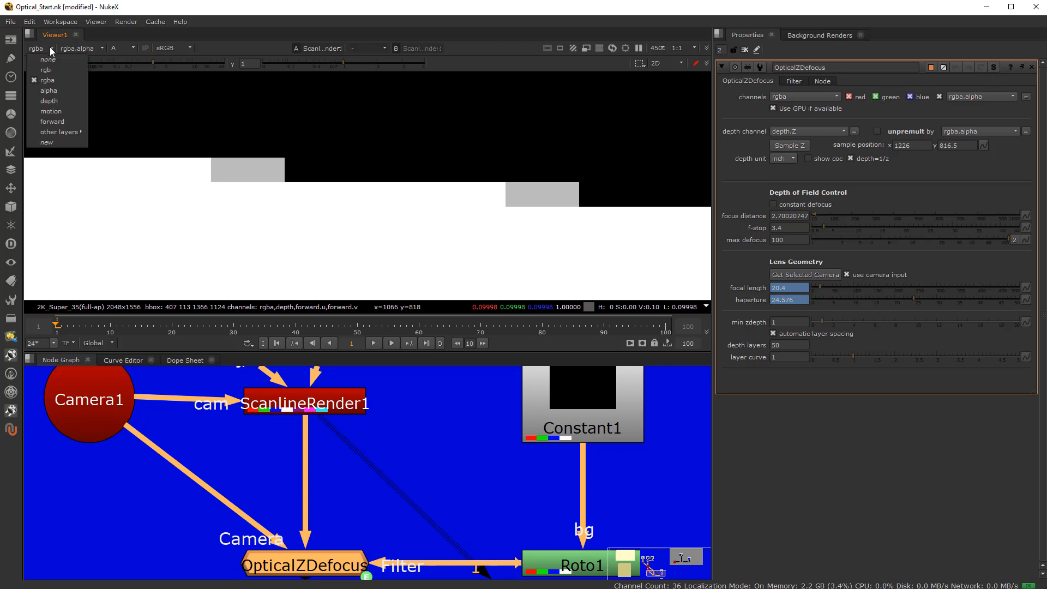
pyautogui.click(57, 102)
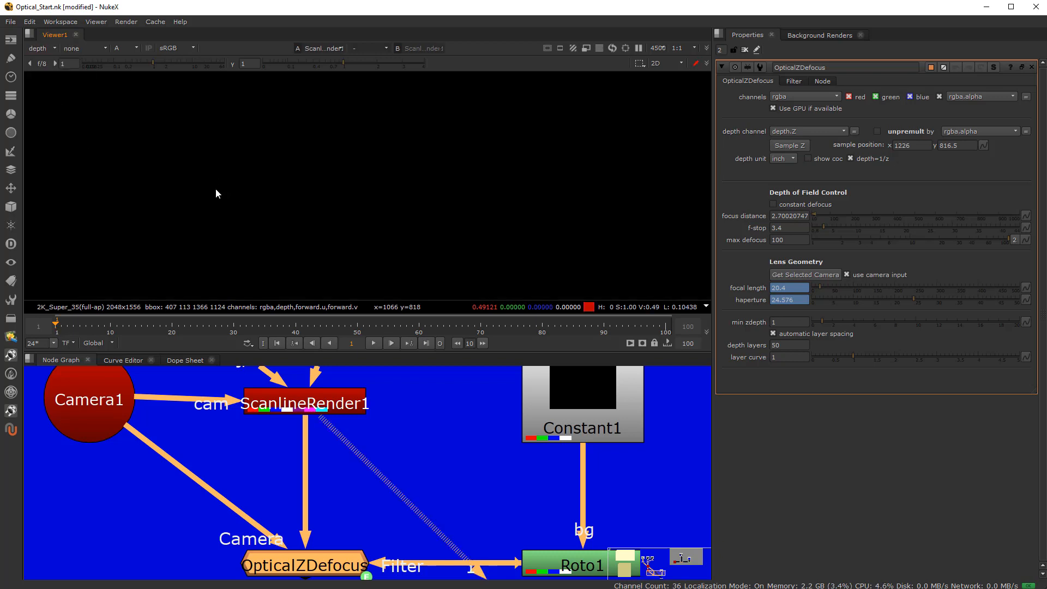
pyautogui.click(128, 48)
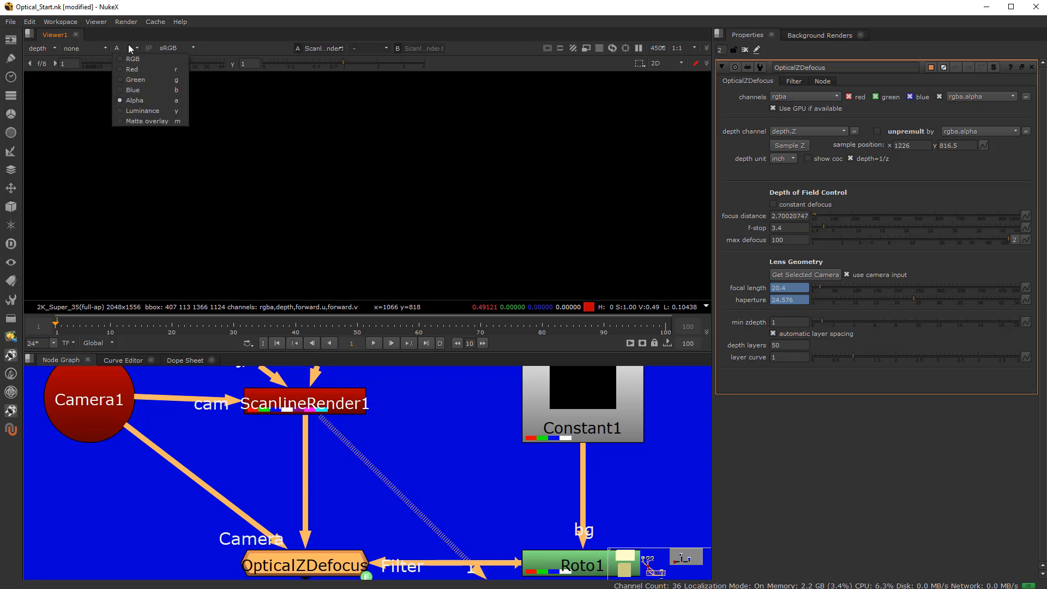
pyautogui.click(145, 60)
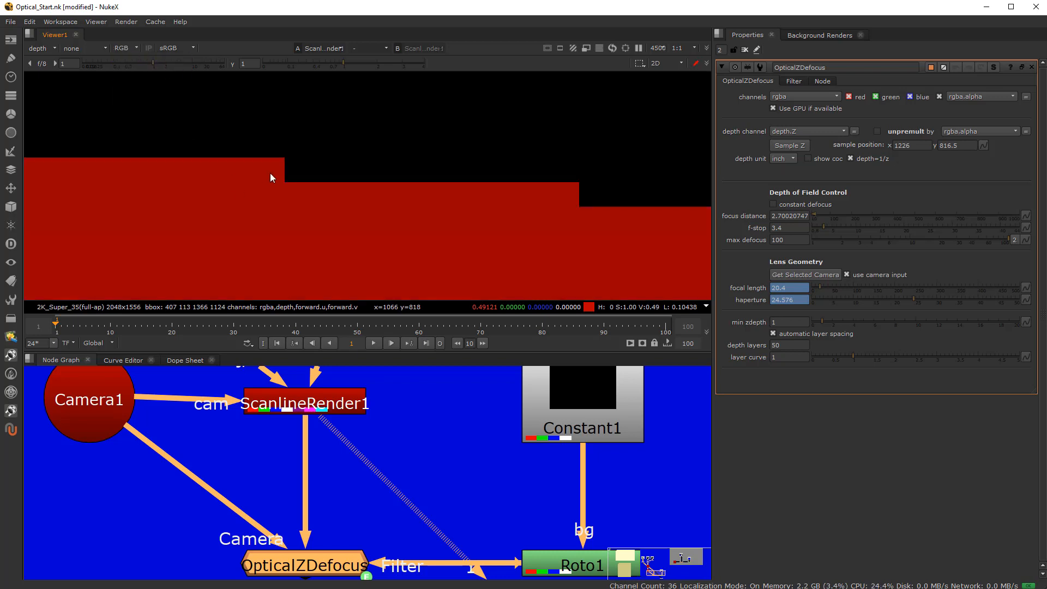
# - Sample the depth values of several neighbouring pixels along the cube's top edge
pyautogui.keyDown('ctrl'); pyautogui.click(229, 170); pyautogui.keyUp('ctrl')
pyautogui.keyDown('ctrl'); pyautogui.click(199, 170); pyautogui.keyUp('ctrl')
pyautogui.keyDown('ctrl'); pyautogui.click(174, 172); pyautogui.keyUp('ctrl')
pyautogui.keyDown('ctrl'); pyautogui.moveTo(270, 175); pyautogui.dragTo(220, 185); pyautogui.keyUp('ctrl')
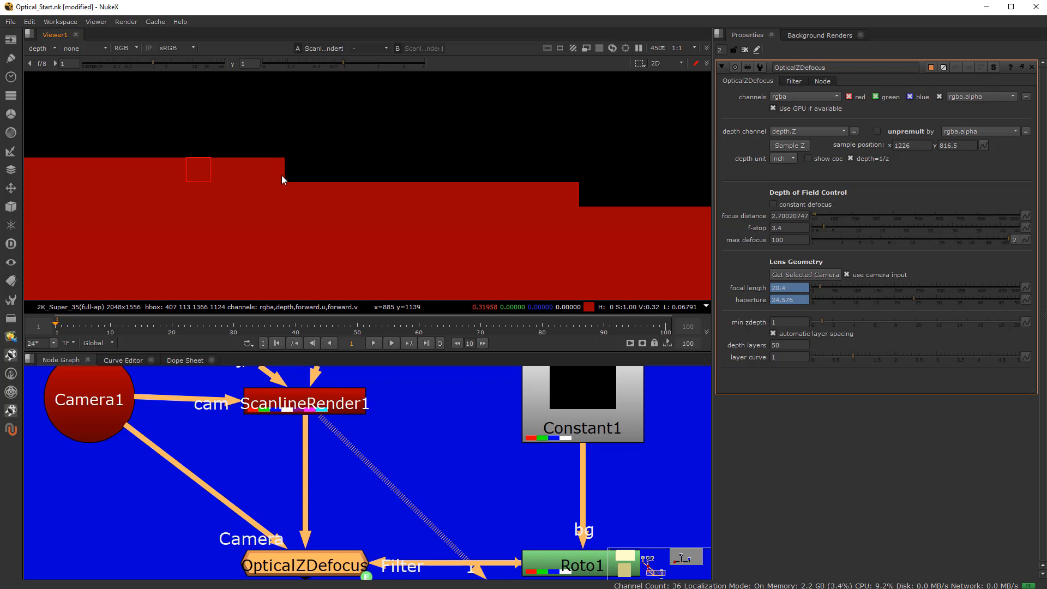
# - Switch the viewer back to the rgba layer and examine the edge pixels of the checkered cube and a white dot
pyautogui.click(53, 49)
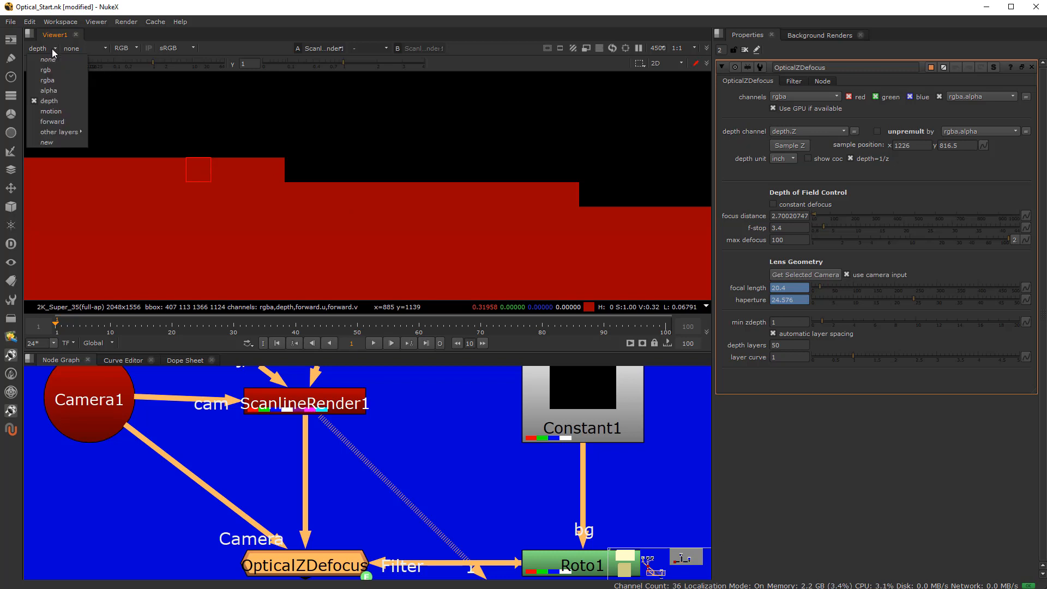
pyautogui.click(56, 80)
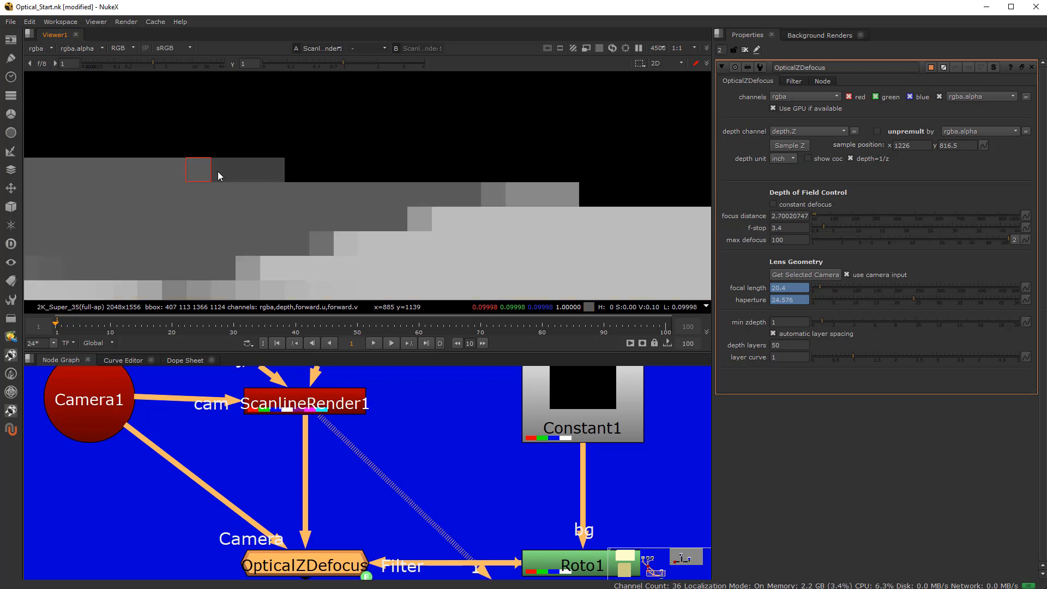
pyautogui.scroll(-10, 327, 179)
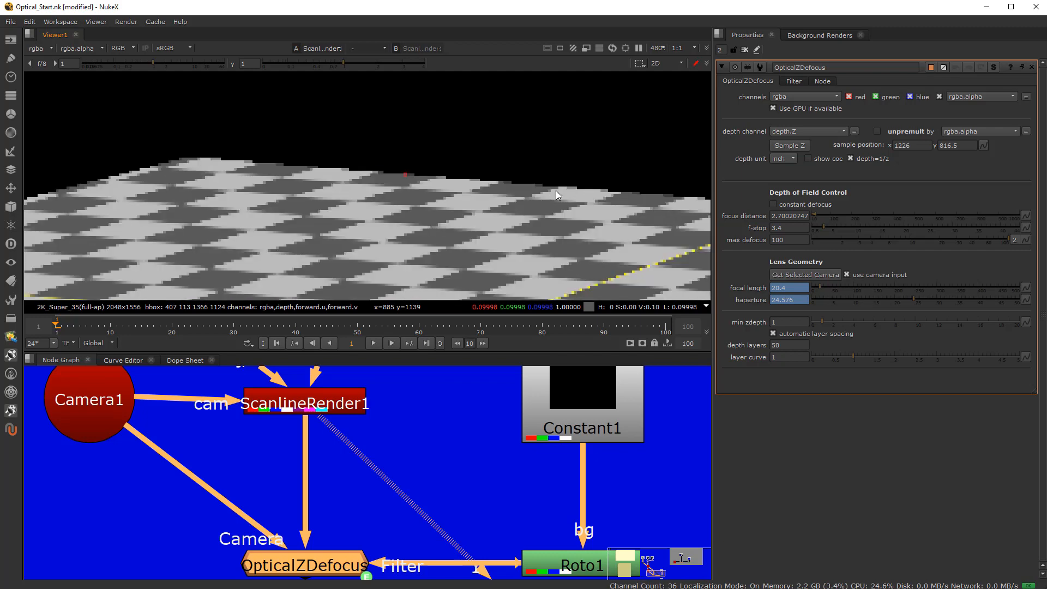
pyautogui.moveTo(555, 192); pyautogui.dragTo(446, 202, button='middle')
pyautogui.scroll(8, 509, 198)
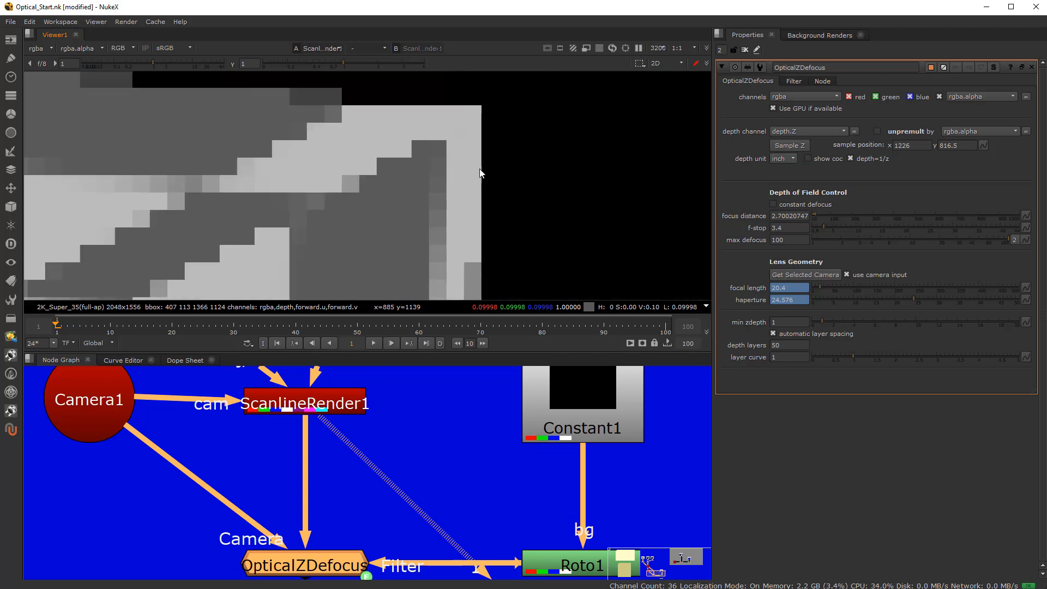
pyautogui.scroll(-3, 483, 171)
pyautogui.moveTo(490, 133); pyautogui.dragTo(453, 275, button='middle')
pyautogui.scroll(8, 461, 140)
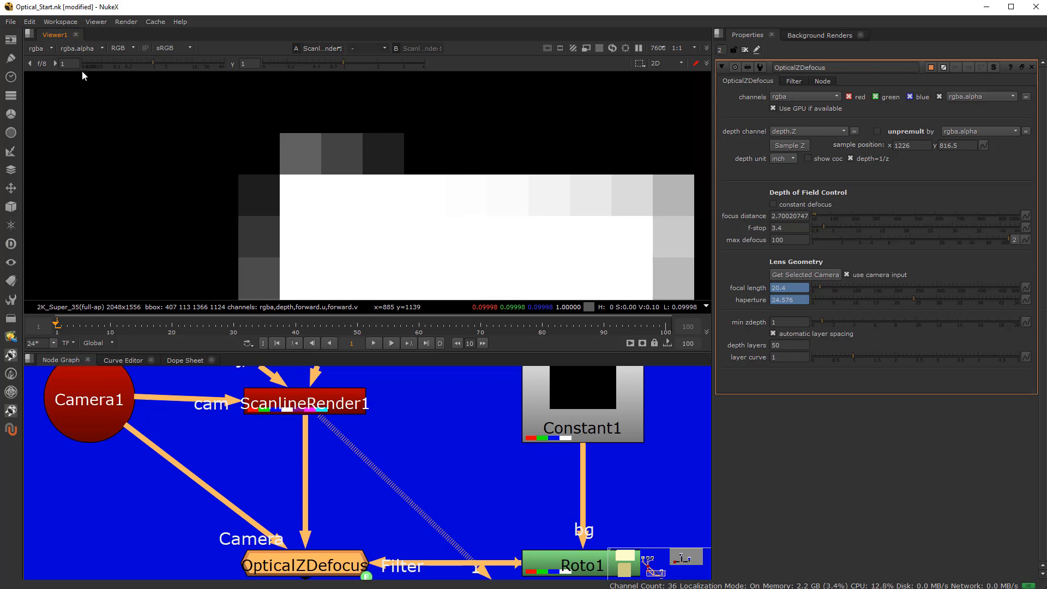
# - Examine the antialiased pixels along the checkered cube's lower and side edges against the black background
pyautogui.scroll(-14, 283, 183)
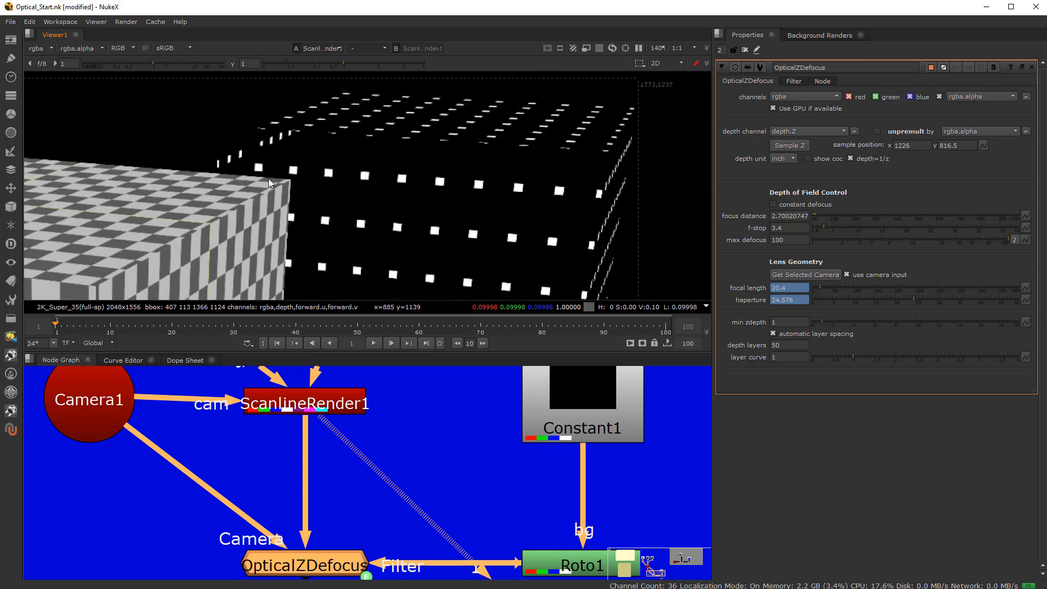
pyautogui.moveTo(269, 180); pyautogui.dragTo(316, 49, button='middle')
pyautogui.moveTo(368, 186); pyautogui.dragTo(336, 91, button='middle')
pyautogui.moveTo(191, 210); pyautogui.dragTo(369, 107, button='middle')
pyautogui.moveTo(318, 294); pyautogui.dragTo(327, 267, button='middle')
pyautogui.scroll(10, 397, 226)
pyautogui.scroll(-6, 339, 204)
pyautogui.moveTo(424, 143); pyautogui.dragTo(385, 143, button='middle')
pyautogui.scroll(7, 372, 124)
pyautogui.scroll(-7, 362, 153)
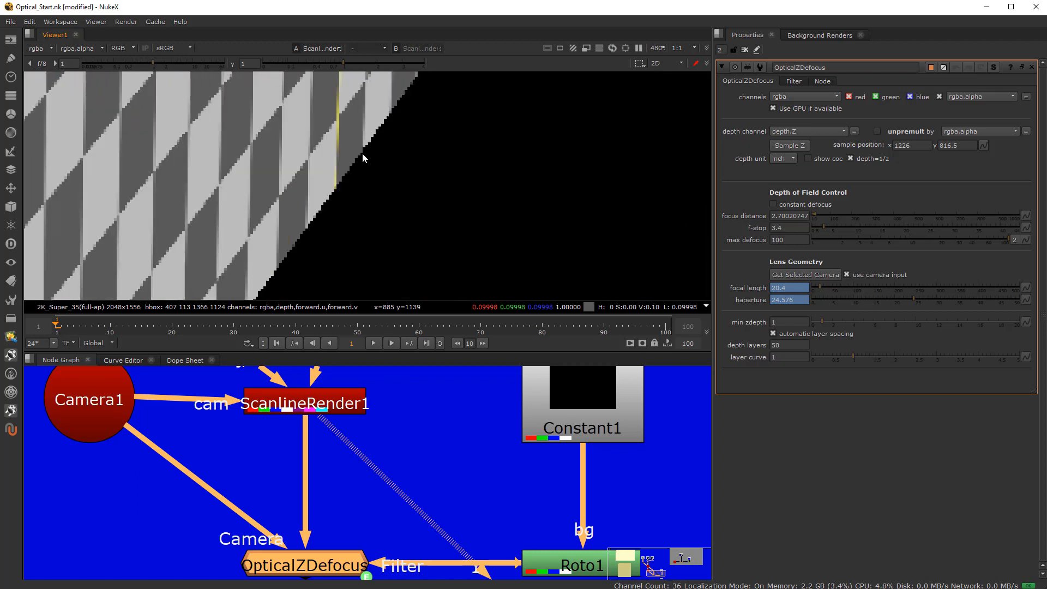
pyautogui.scroll(-5, 362, 158)
# - Open the ScanlineRender1 properties and set its multisample samples to 4
pyautogui.click(338, 409)
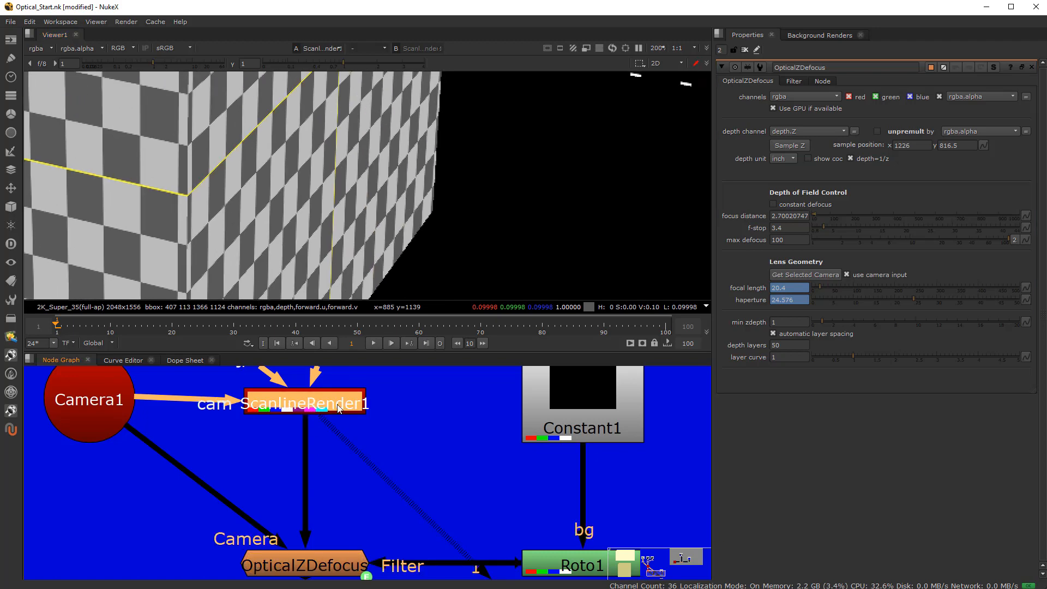
pyautogui.doubleClick(338, 409)
pyautogui.click(802, 82)
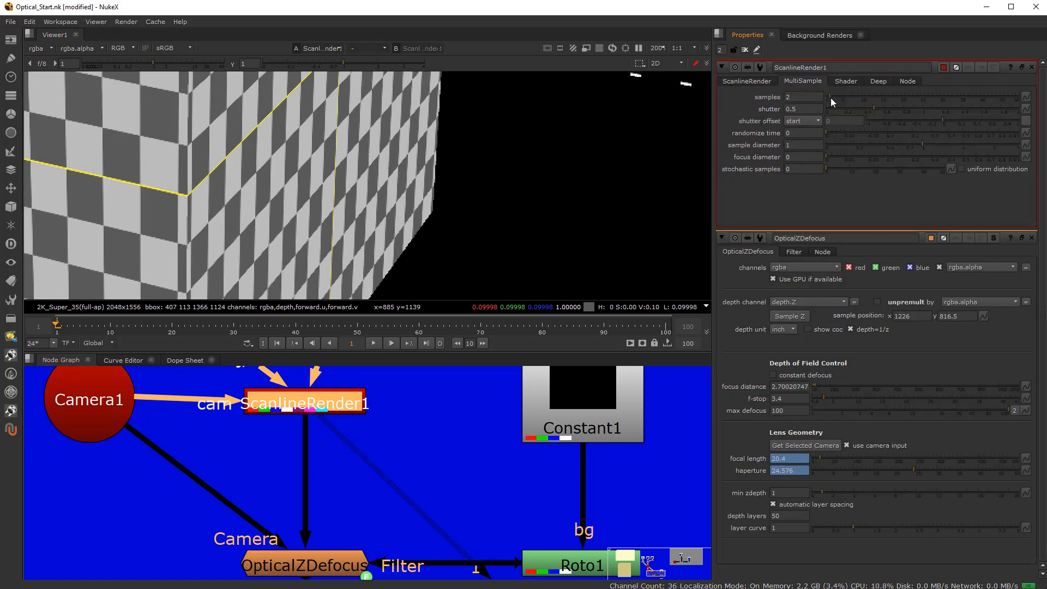
pyautogui.moveTo(830, 97); pyautogui.dragTo(837, 97)
pyautogui.click(840, 97)
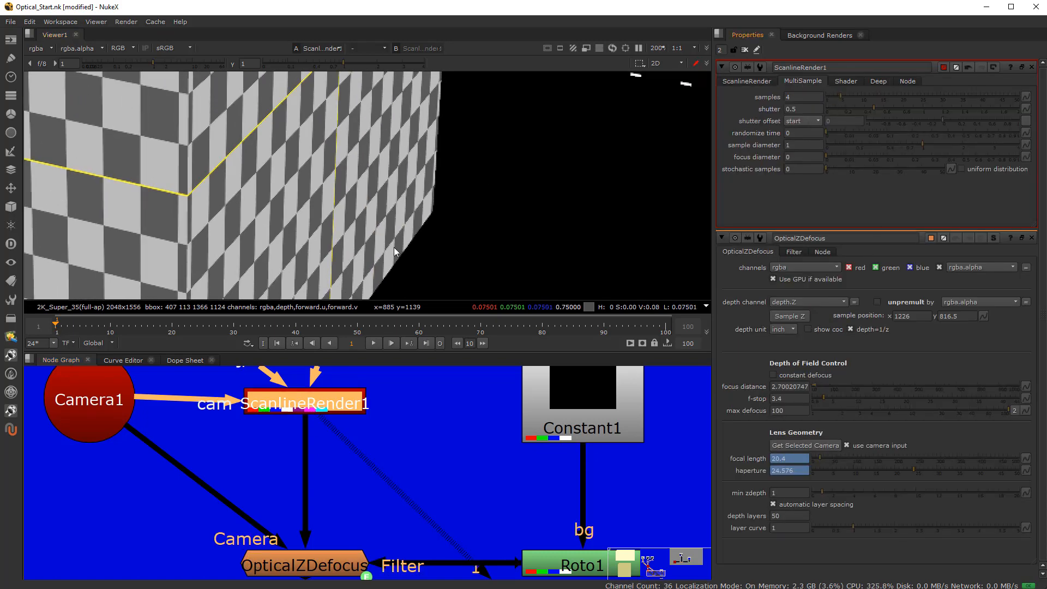
# - Inspect the cube's slanted lower edge at pixel level, comparing its alpha channel with the colour image
pyautogui.scroll(8, 403, 252)
pyautogui.scroll(3, 411, 256)
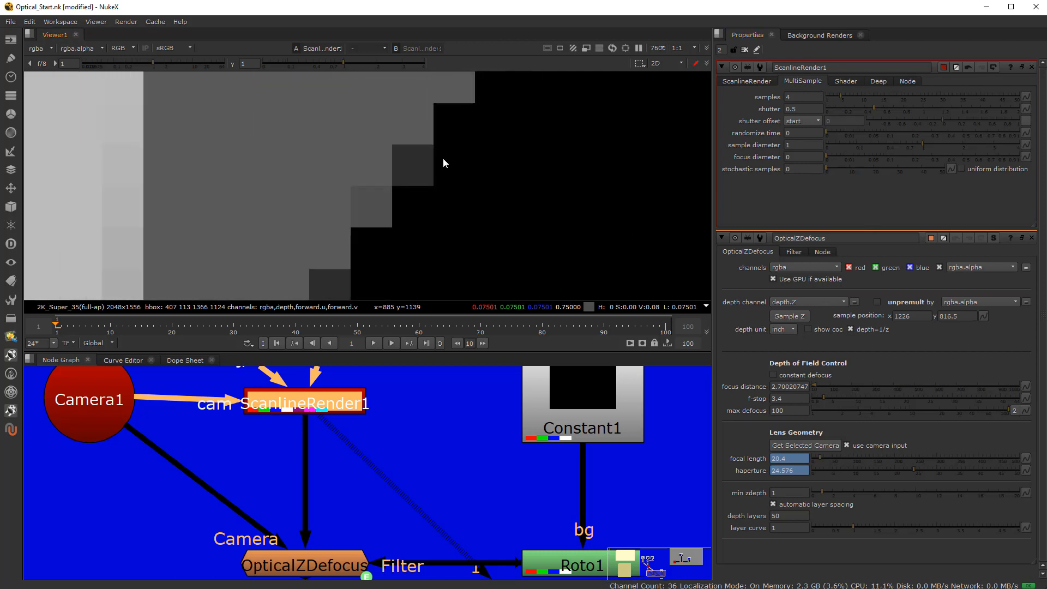
pyautogui.press('a')
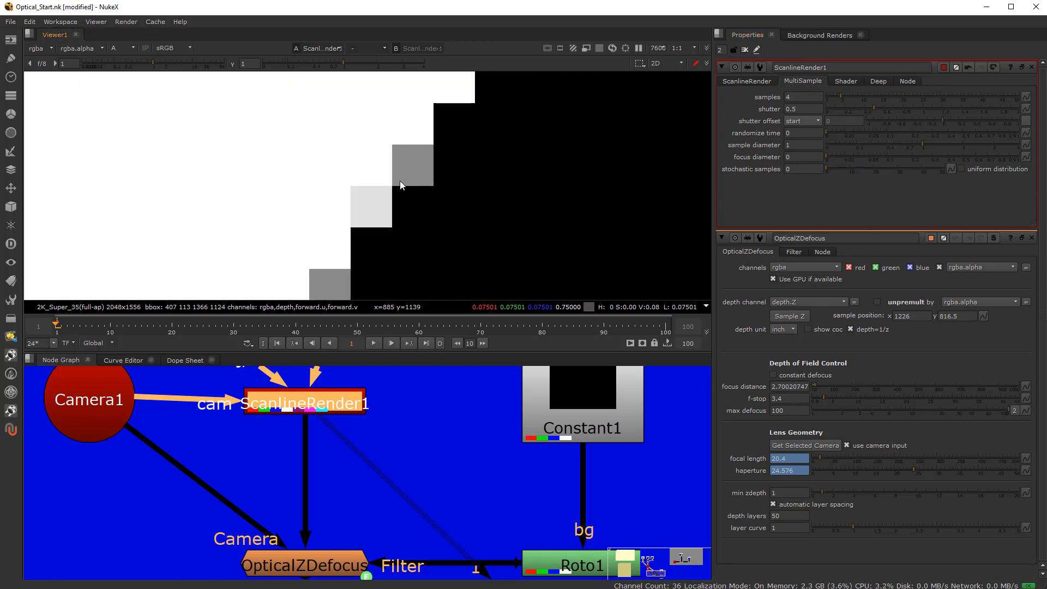
pyautogui.press('a')
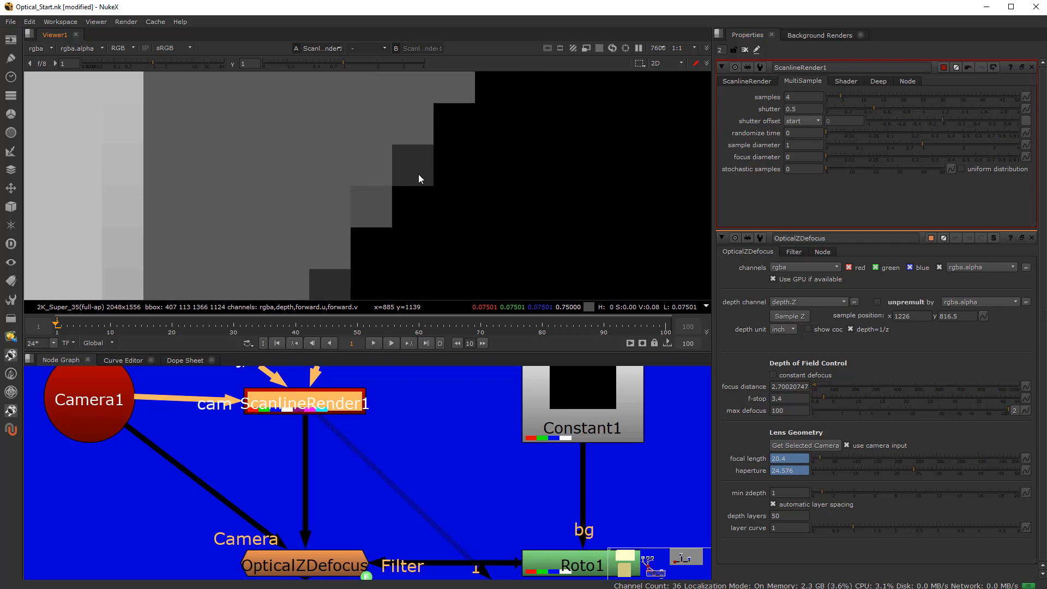
# - Show the depth layer in the viewer and sample the depth of pixels on the cube's slanted edge
pyautogui.click(50, 50)
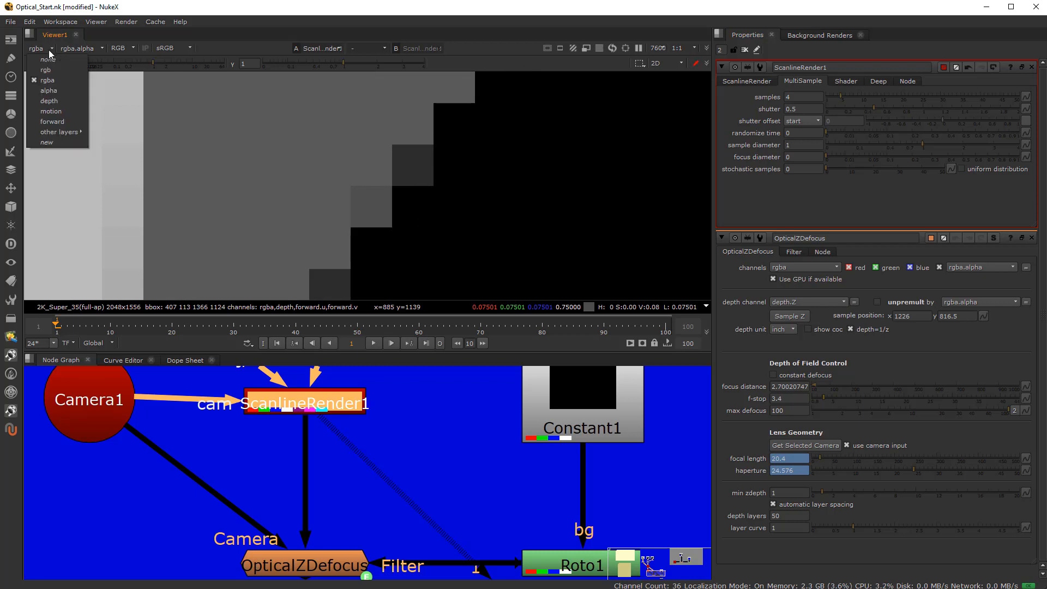
pyautogui.click(58, 101)
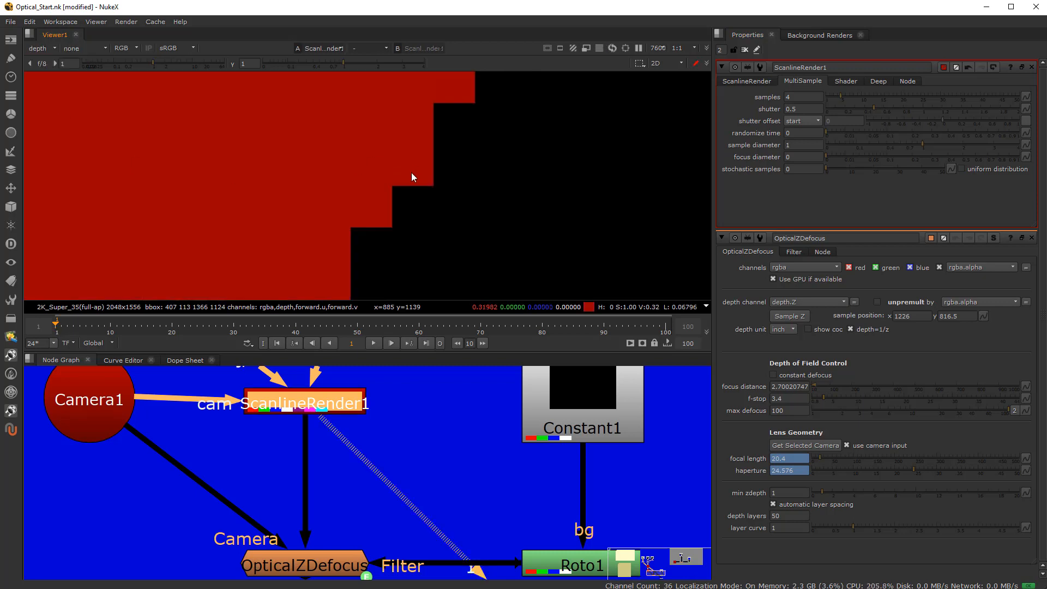
pyautogui.moveTo(408, 177)
pyautogui.keyDown('ctrl'); pyautogui.mouseDown()
pyautogui.moveTo(378, 172)
pyautogui.moveTo(411, 145)
pyautogui.moveTo(403, 168)
pyautogui.mouseUp(); pyautogui.keyUp('ctrl')
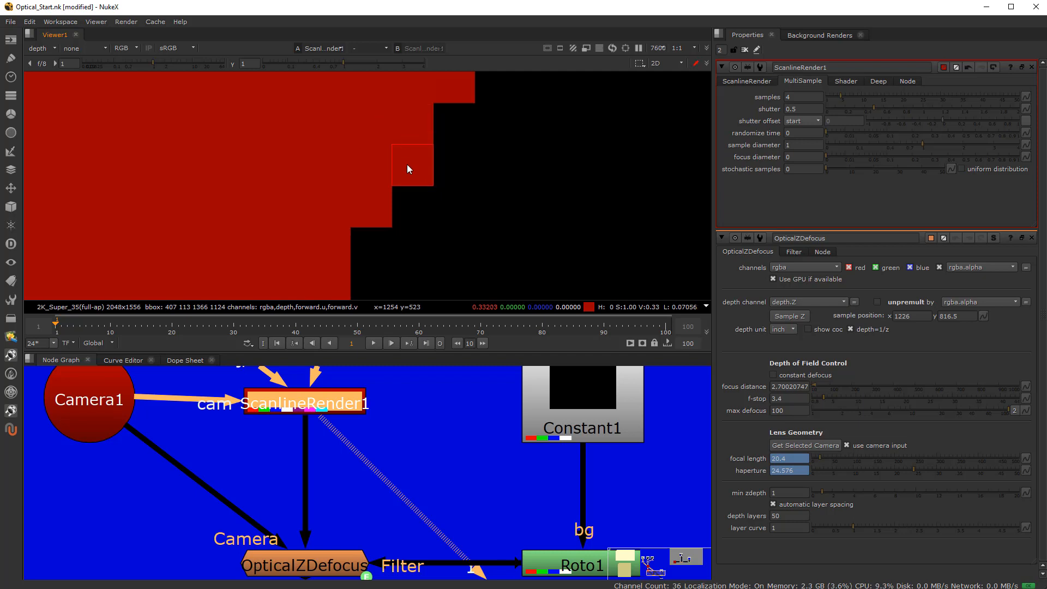
pyautogui.keyDown('ctrl'); pyautogui.moveTo(407, 164); pyautogui.dragTo(410, 131); pyautogui.keyUp('ctrl')
# - Examine the cube's vertical side edge in the depth layer and sample an edge pixel's depth value
pyautogui.scroll(-6, 372, 178)
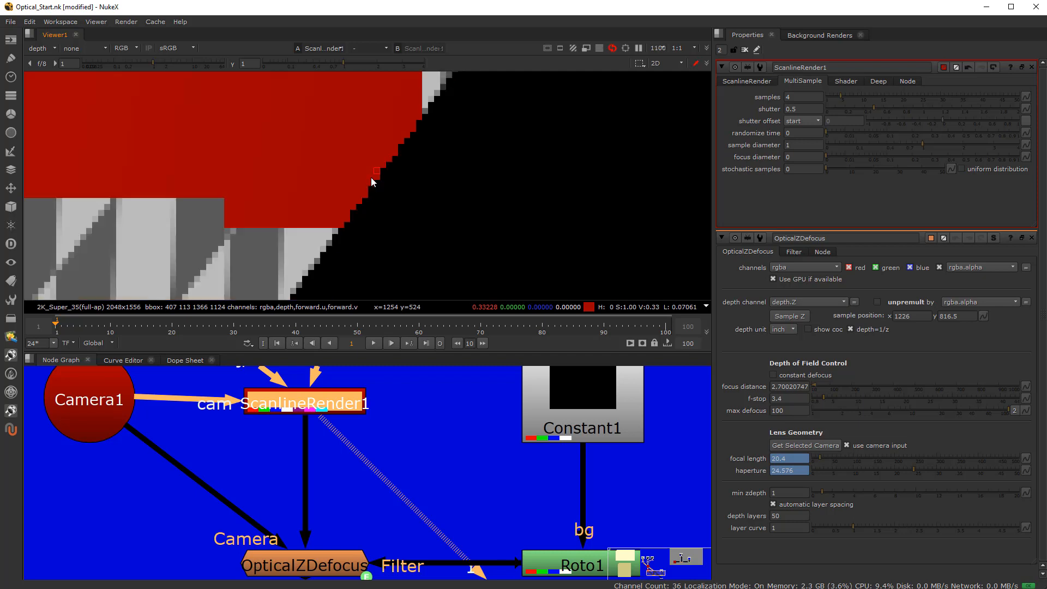
pyautogui.scroll(4, 384, 181)
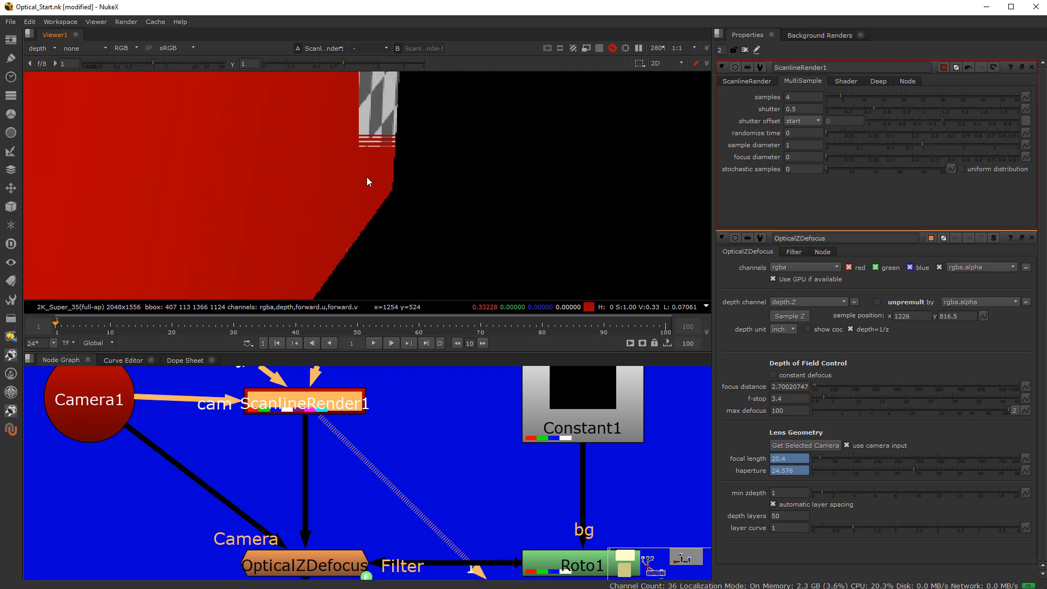
pyautogui.scroll(3, 387, 156)
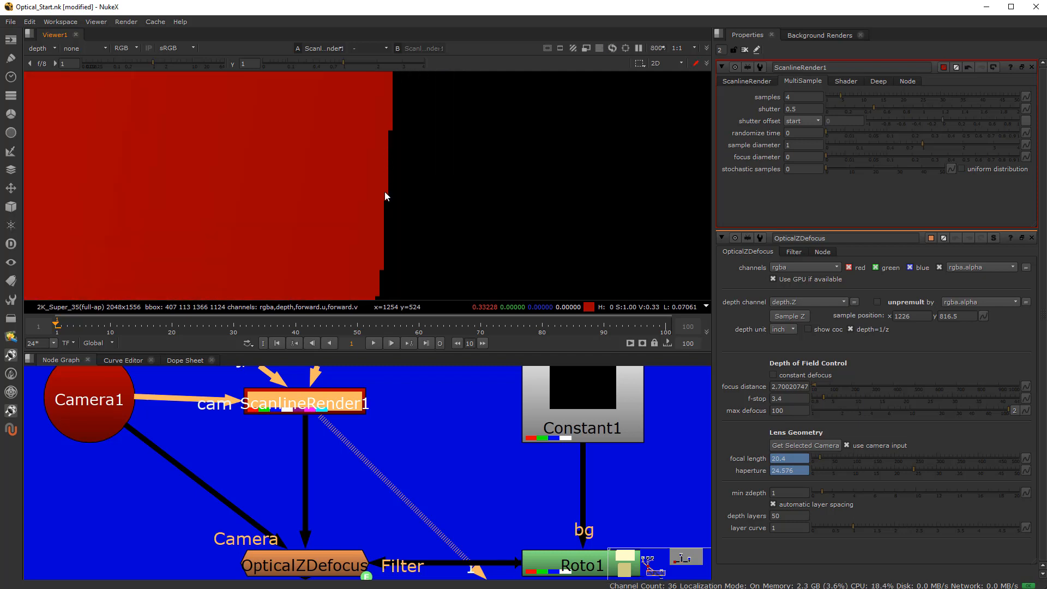
pyautogui.scroll(-3, 384, 209)
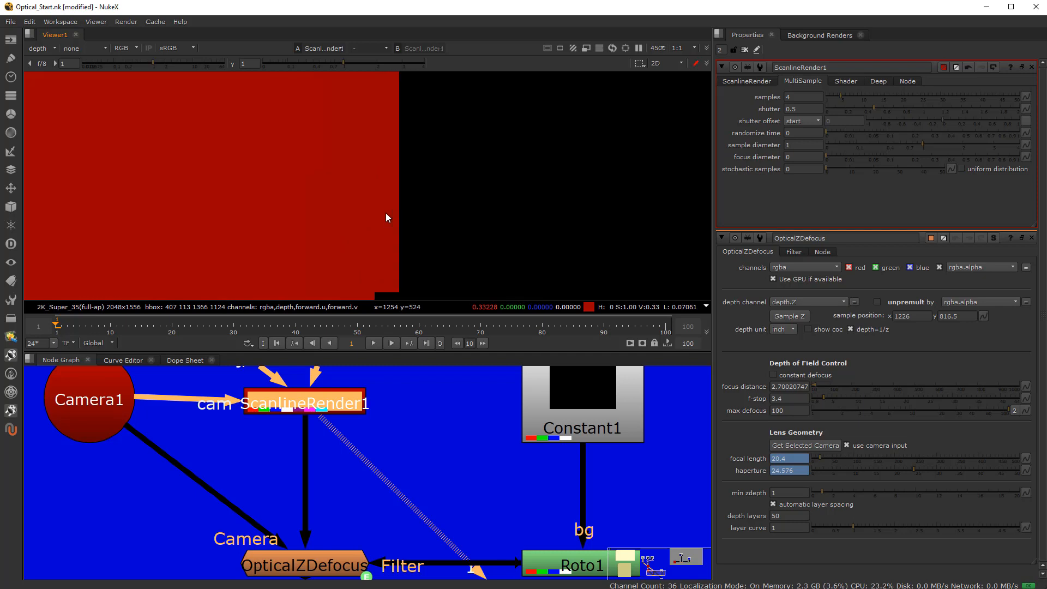
pyautogui.scroll(4, 388, 255)
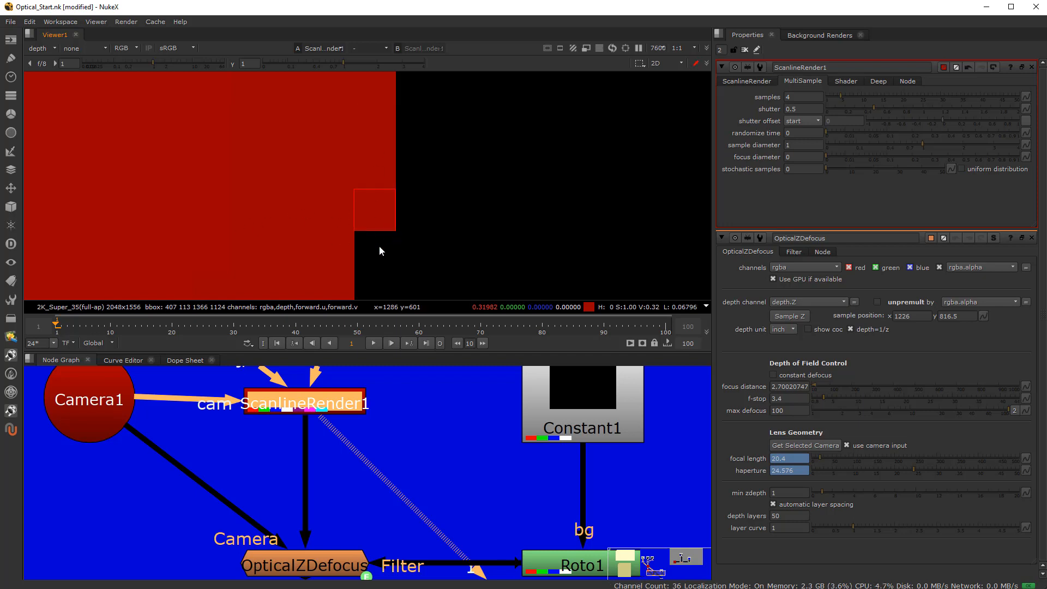
# - Return the viewer to the rgba layer and look at the checkered cube's side edge
pyautogui.click(51, 48)
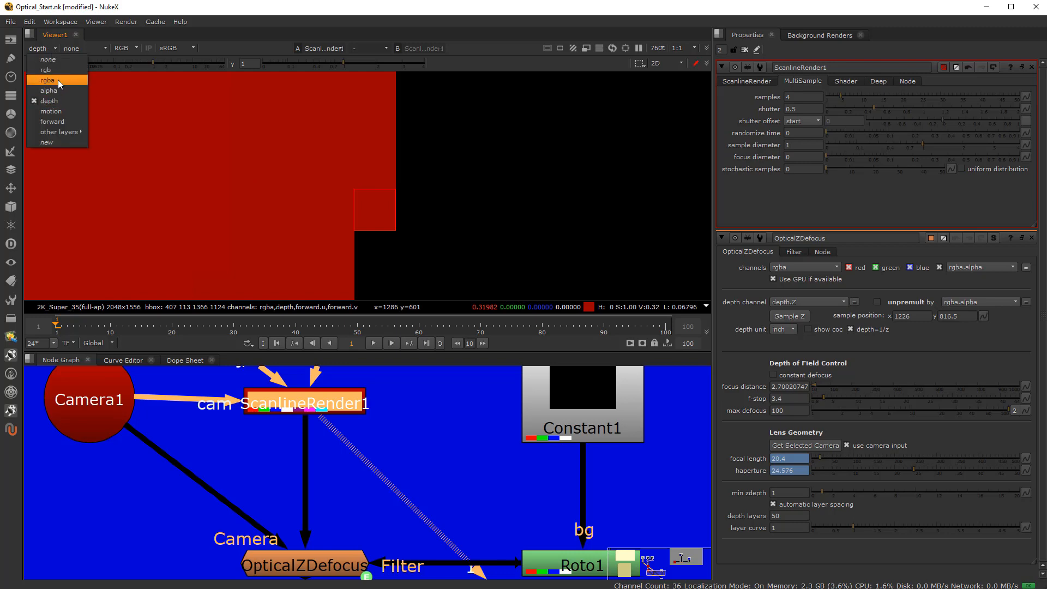
pyautogui.click(59, 82)
pyautogui.scroll(-5, 398, 219)
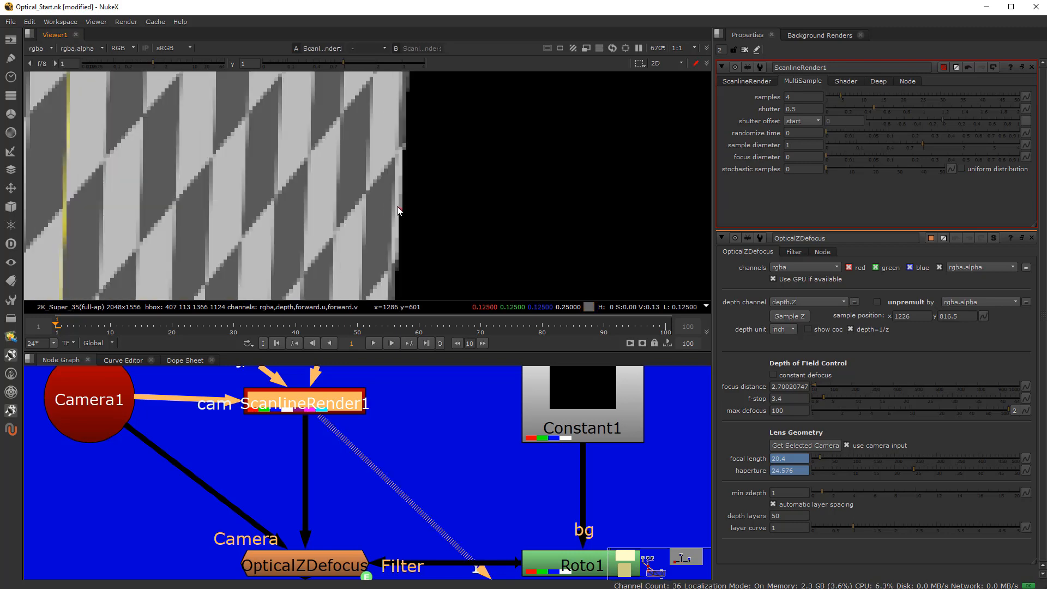
# - Bring up the OpticalZDefocus node's settings to see the unpremult option for the depth channel
pyautogui.scroll(-5, 405, 461)
pyautogui.scroll(3, 388, 454)
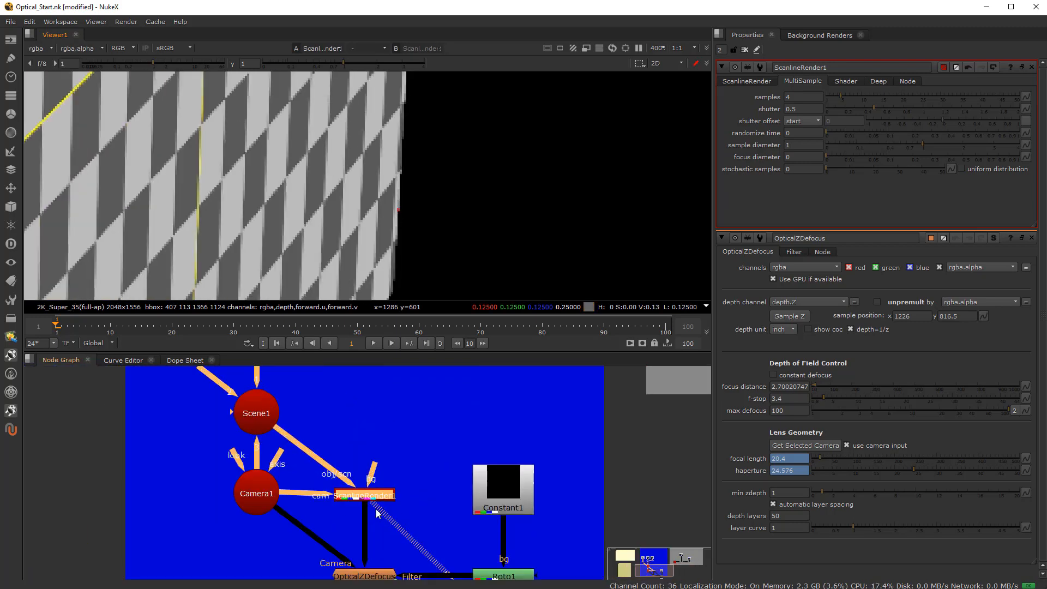
pyautogui.doubleClick(364, 574)
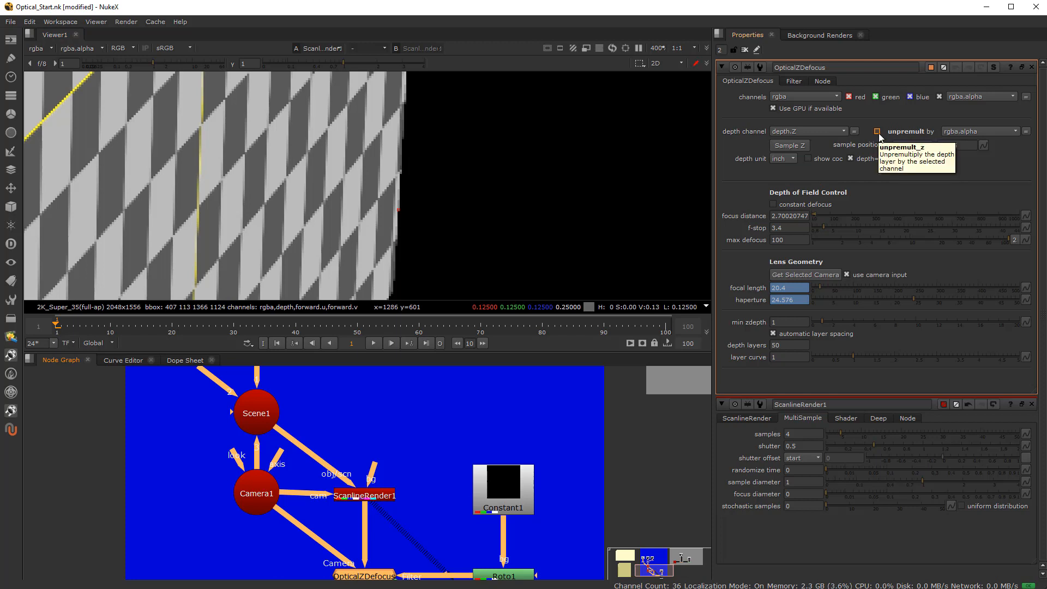
# - Compare the sampled pixel on the checkered cube's side edge in the rgba and depth layers
pyautogui.scroll(5, 401, 209)
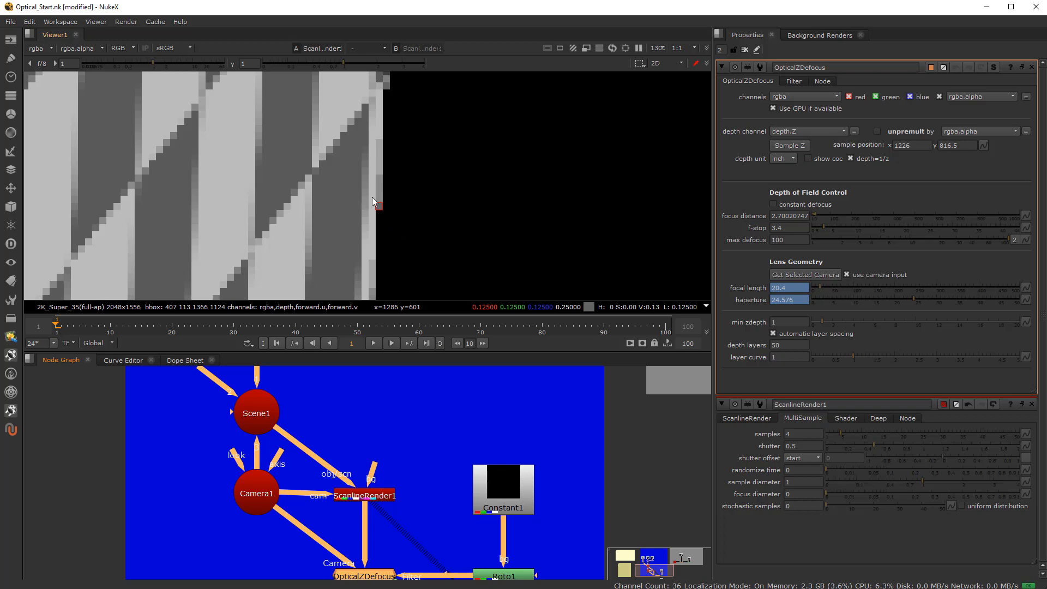
pyautogui.scroll(7, 385, 194)
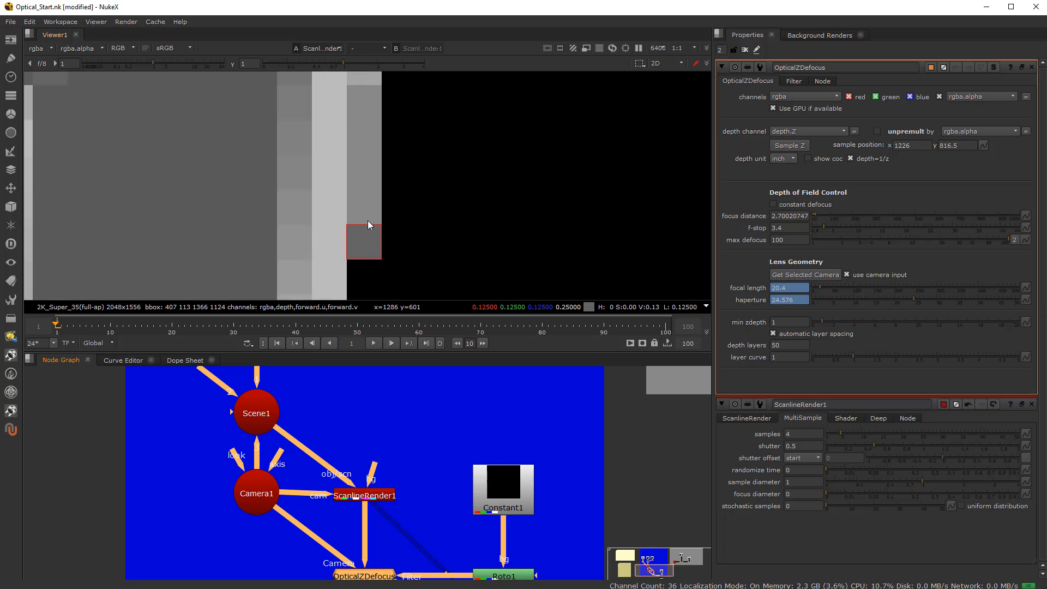
pyautogui.click(39, 49)
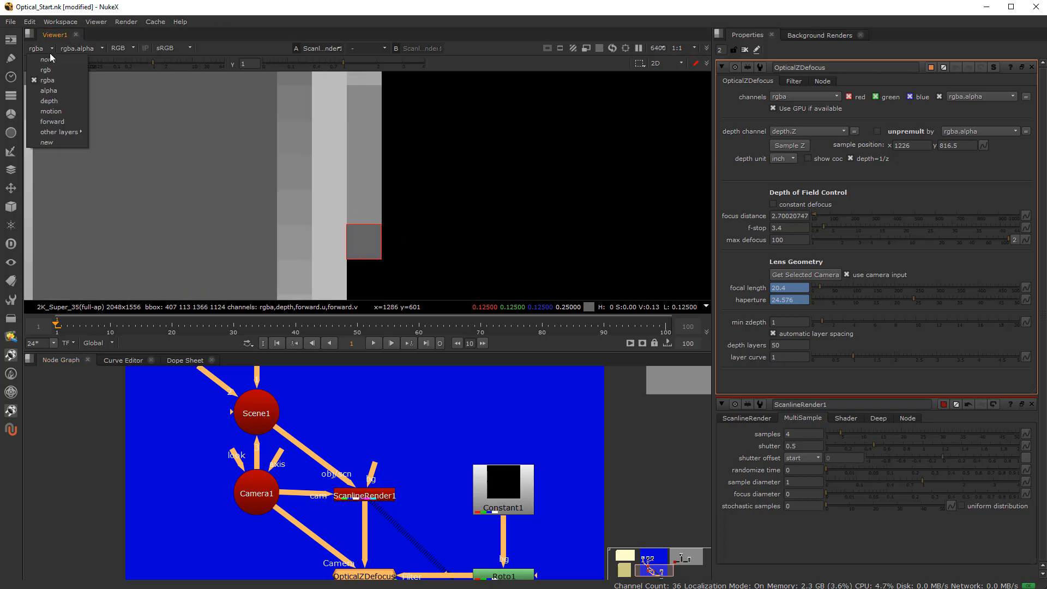
pyautogui.click(60, 101)
pyautogui.scroll(2, 368, 253)
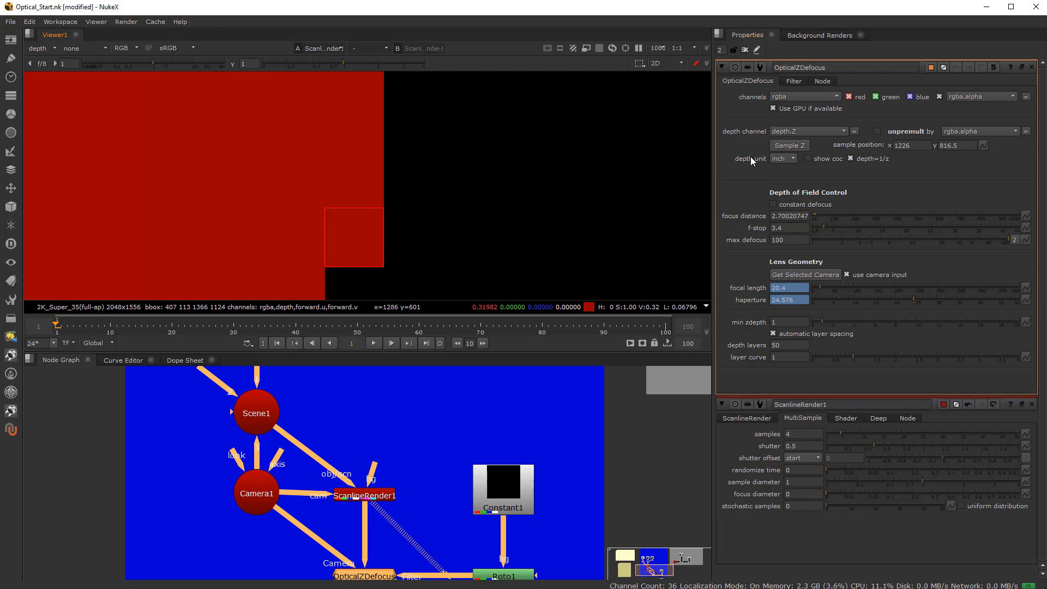
# - Try unpremultiplying the depth channel by rgba.alpha in OpticalZDefocus
pyautogui.click(878, 131)
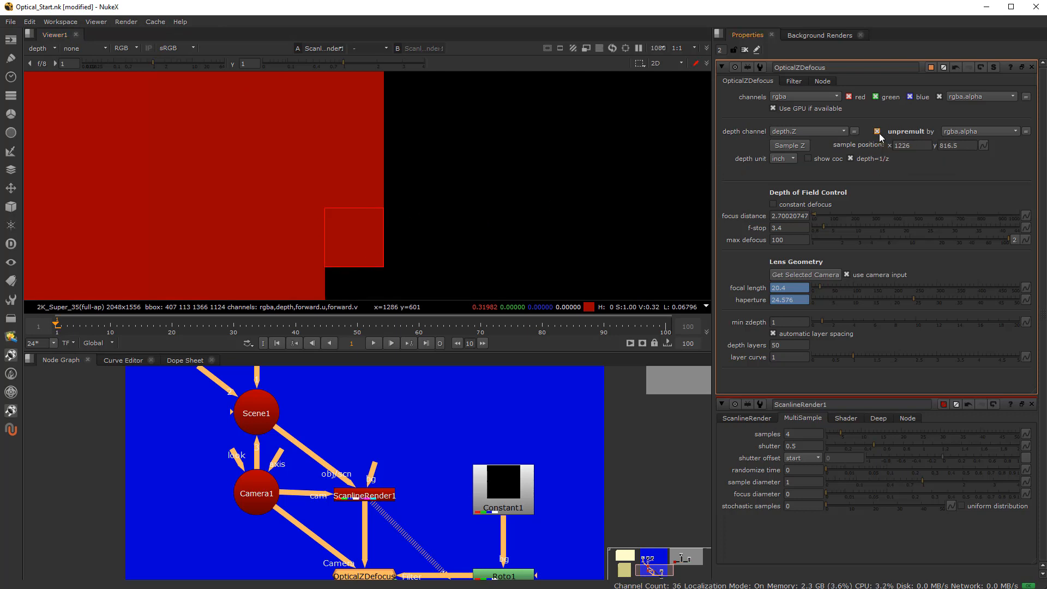
pyautogui.click(878, 132)
pyautogui.scroll(-3, 545, 171)
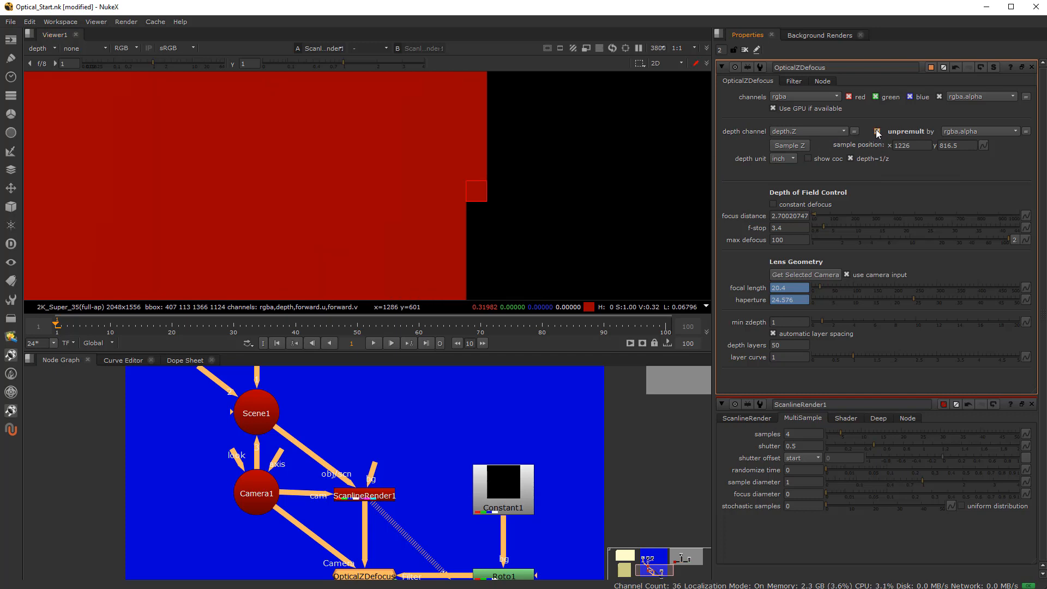
# - Look over both cubes around the sample_z point in the depth layer and return the viewer to the rgba layer
pyautogui.scroll(-2, 519, 215)
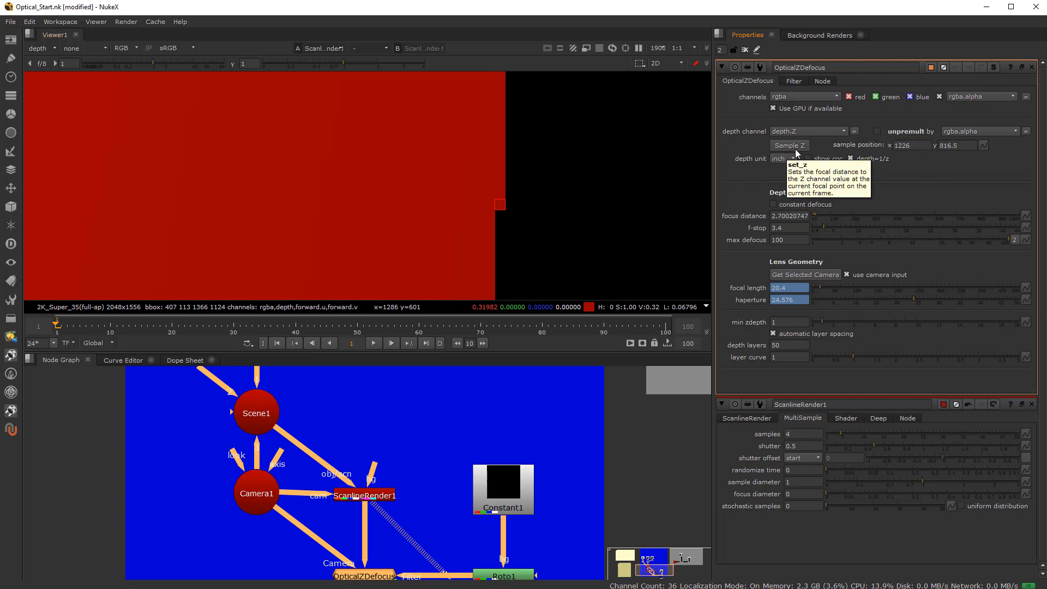
pyautogui.scroll(-4, 371, 201)
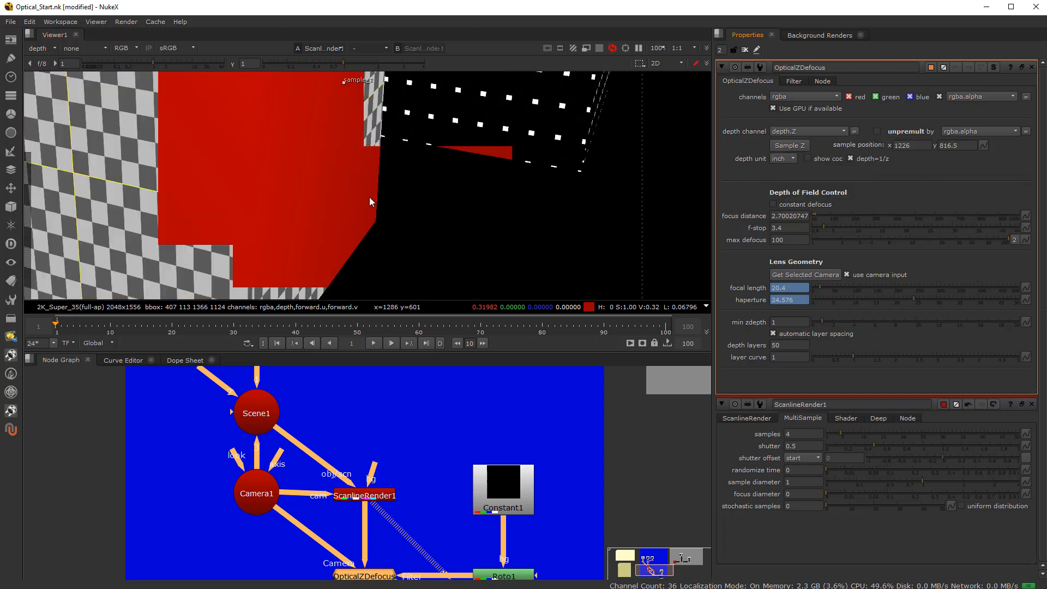
pyautogui.scroll(-2, 370, 197)
pyautogui.scroll(-2, 323, 221)
pyautogui.moveTo(303, 212); pyautogui.dragTo(370, 249, button='middle')
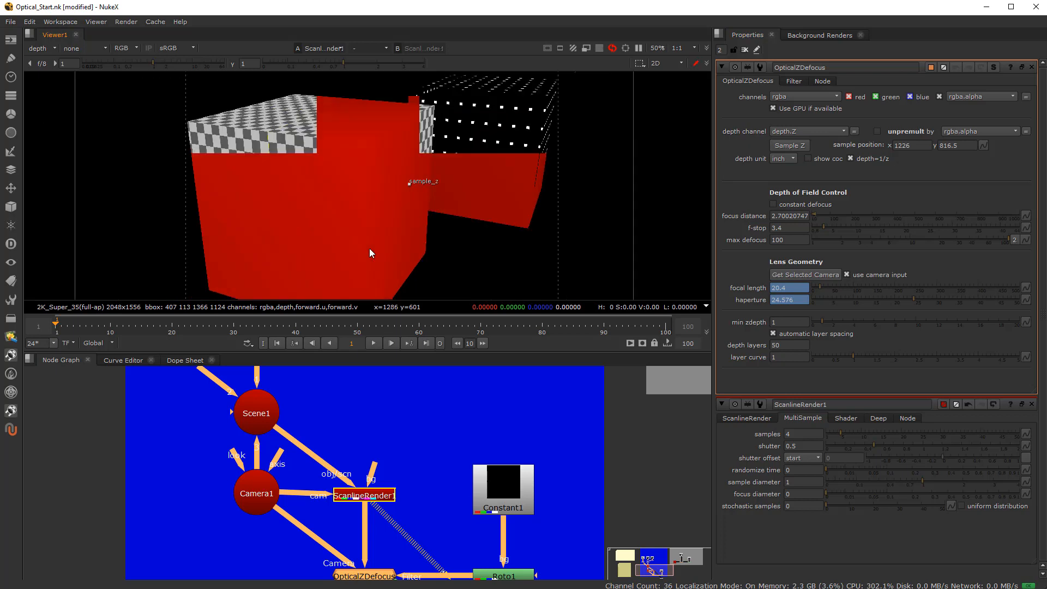
pyautogui.scroll(2, 409, 190)
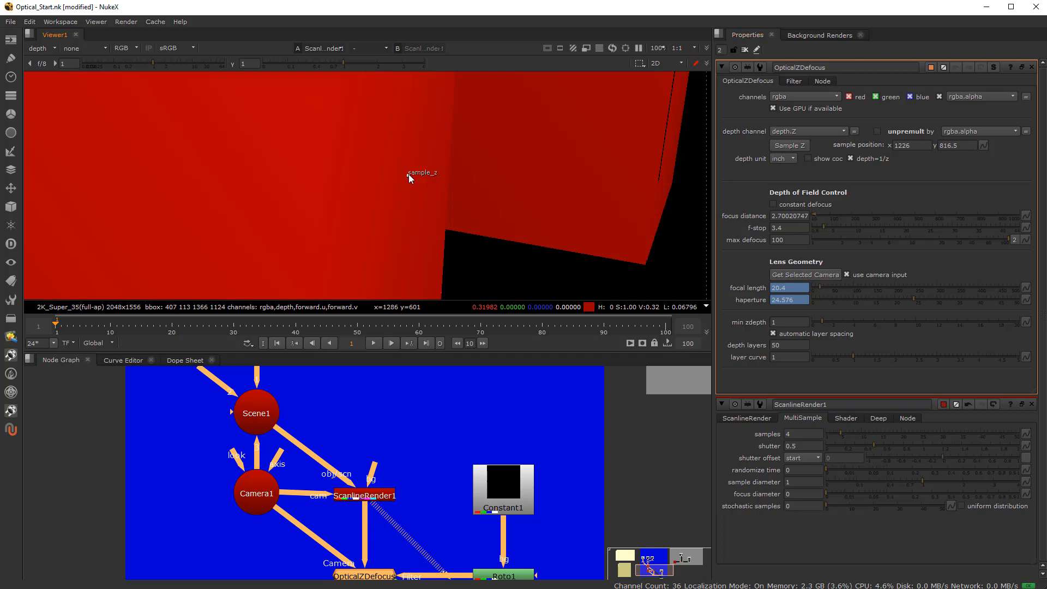
pyautogui.click(39, 48)
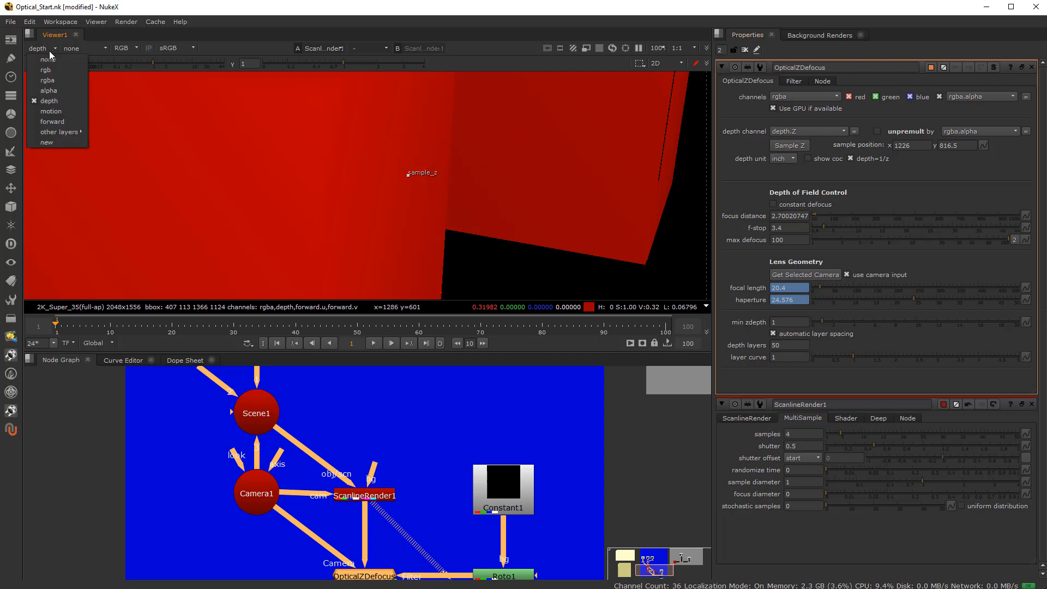
pyautogui.click(44, 76)
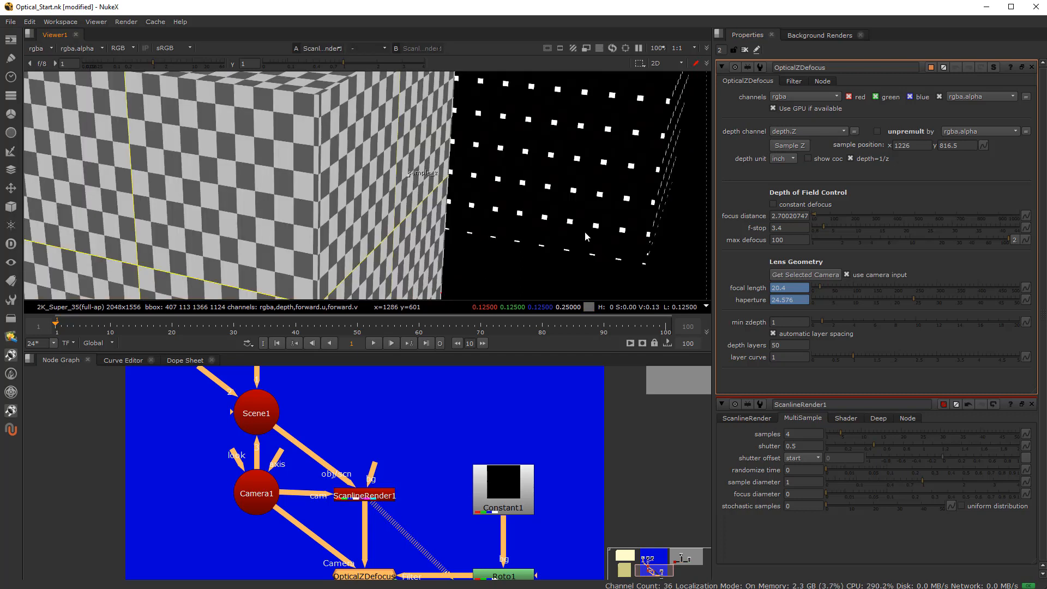
pyautogui.scroll(-1, 551, 238)
pyautogui.scroll(-2, 562, 251)
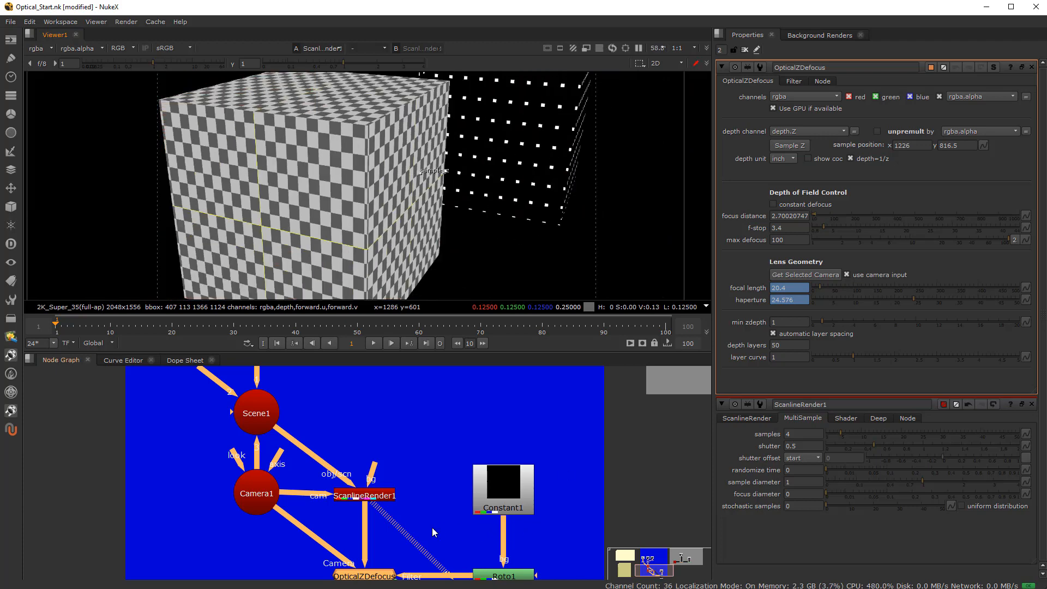
# - Check how Camera1 is wired to ScanlineRender1 and OpticalZDefocus in the node graph
pyautogui.scroll(4, 257, 507)
pyautogui.click(260, 488)
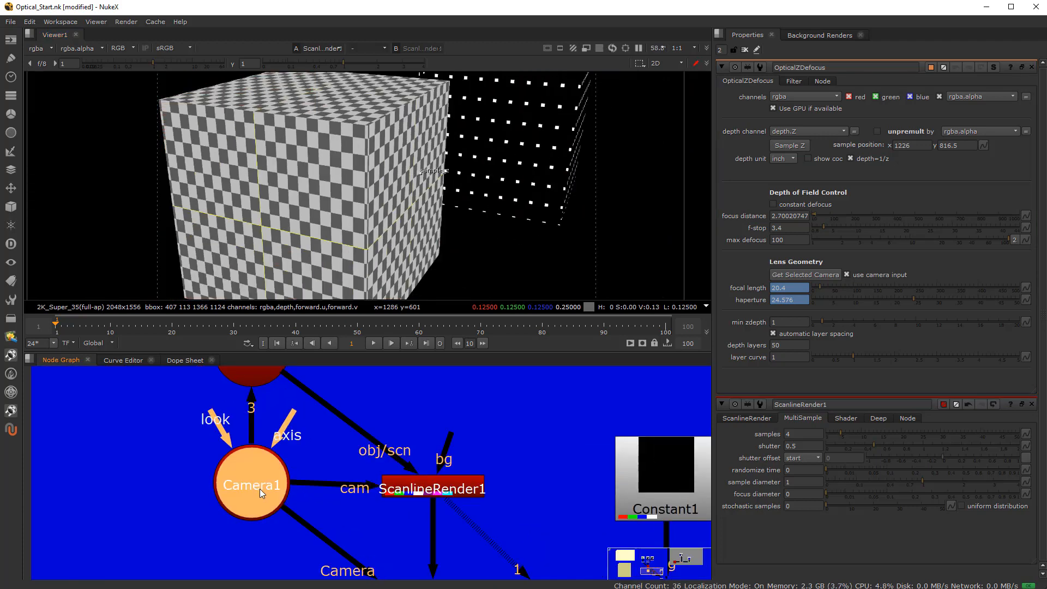
pyautogui.scroll(-3, 331, 503)
pyautogui.click(626, 474)
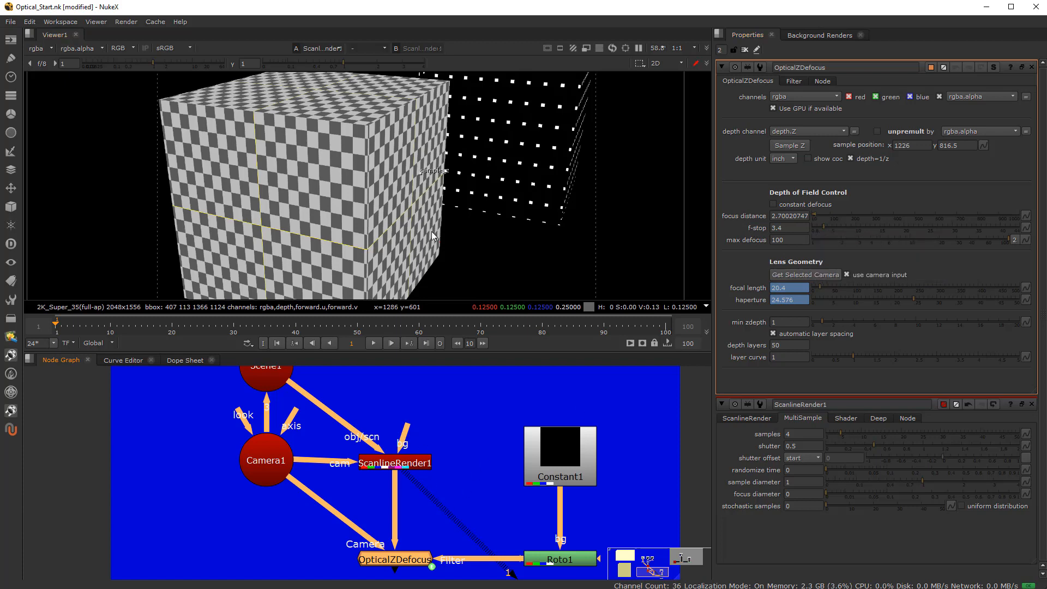
# - Move the OpticalZDefocus sample position onto the checkered cube's front face, at about x 814, y 690
pyautogui.moveTo(482, 192); pyautogui.dragTo(494, 222, button='middle')
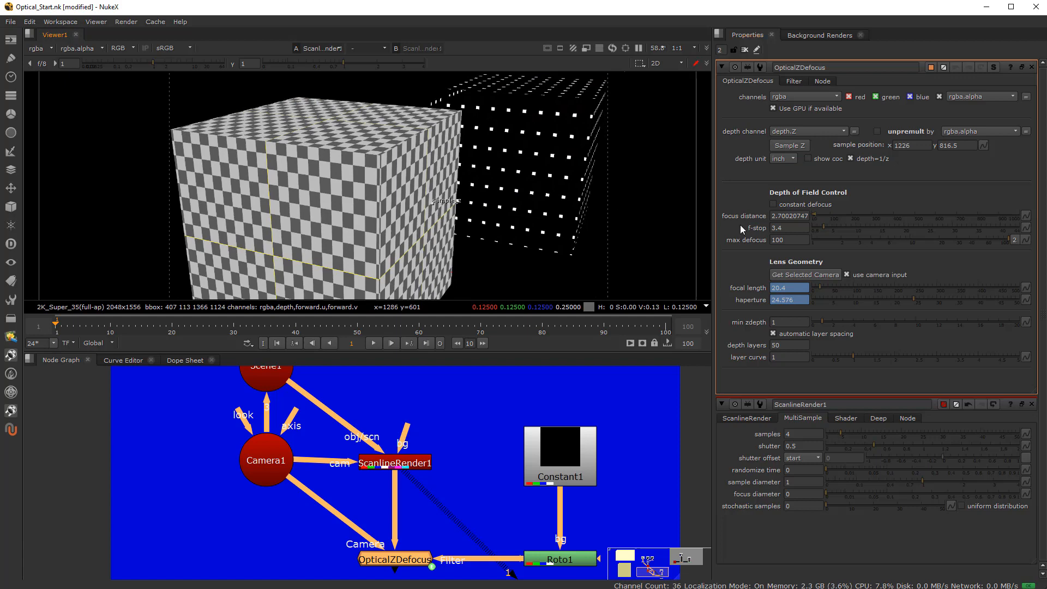
pyautogui.click(398, 559)
pyautogui.scroll(-6, 518, 186)
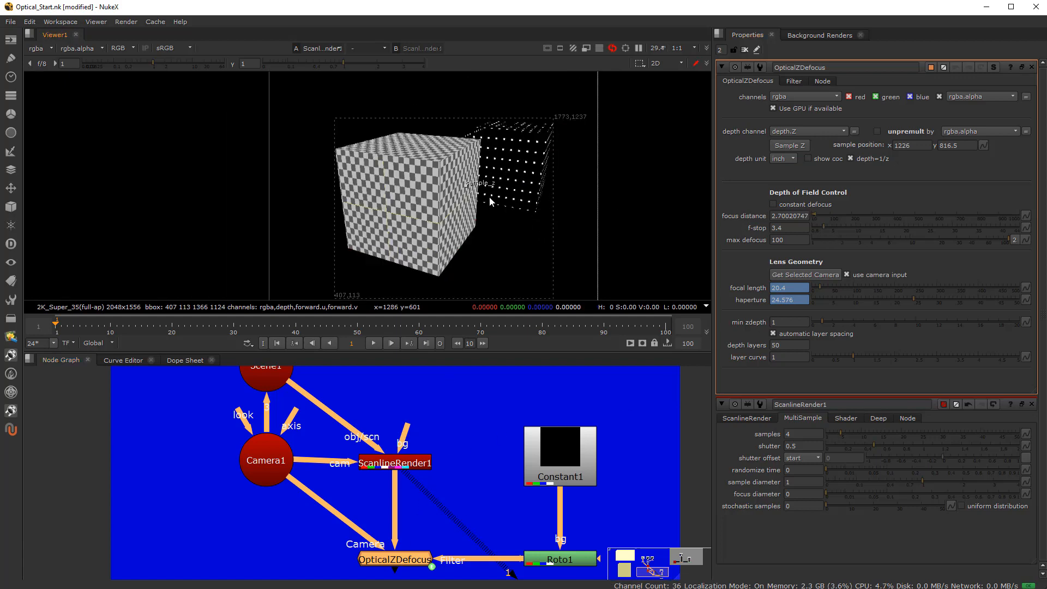
pyautogui.moveTo(479, 179); pyautogui.dragTo(479, 197, button='middle')
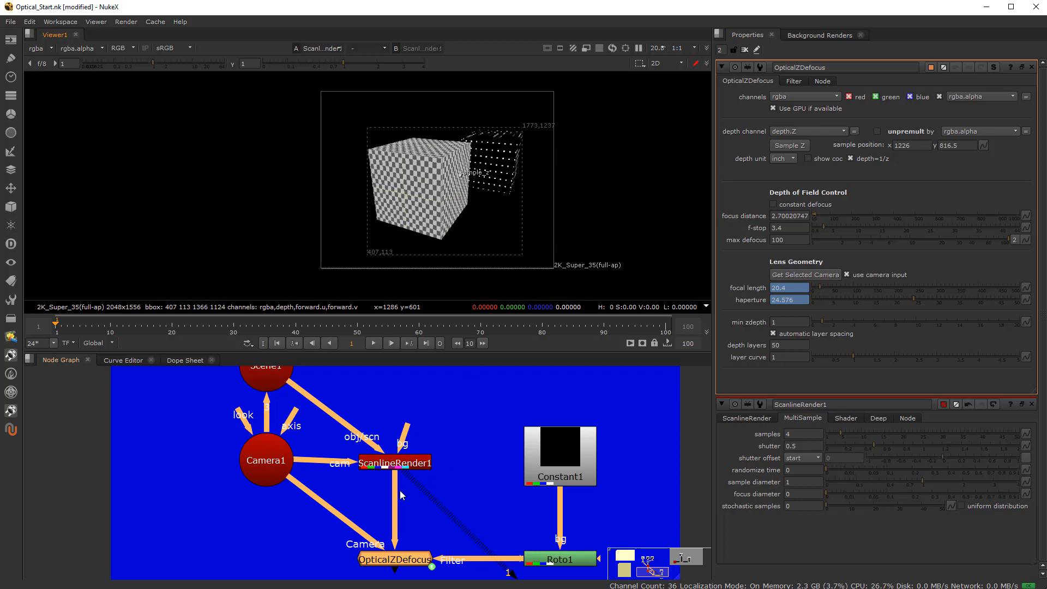
pyautogui.click(387, 557)
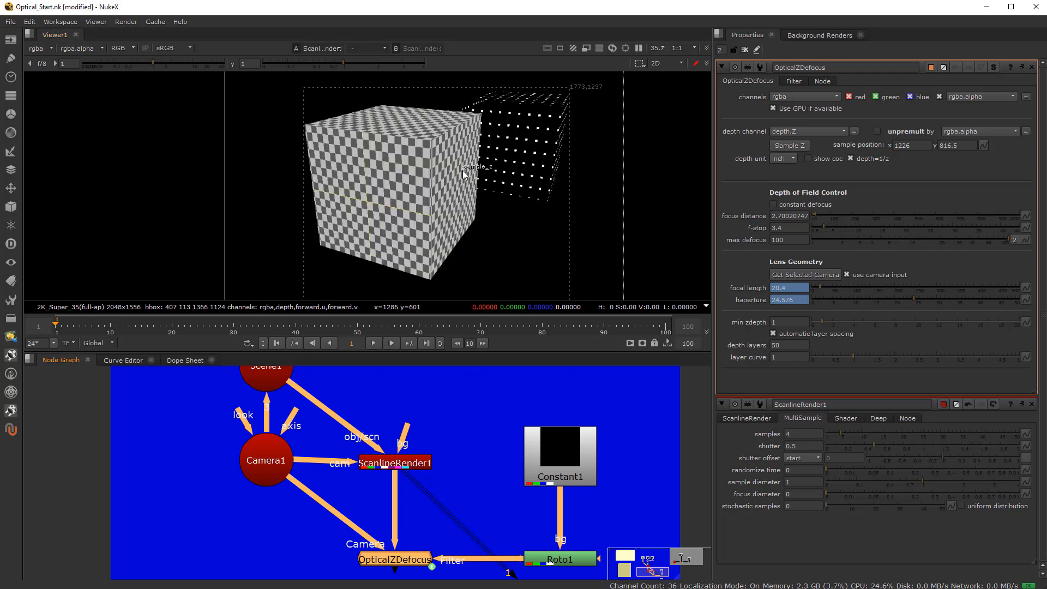
pyautogui.moveTo(464, 169); pyautogui.dragTo(384, 193)
pyautogui.scroll(3, 411, 215)
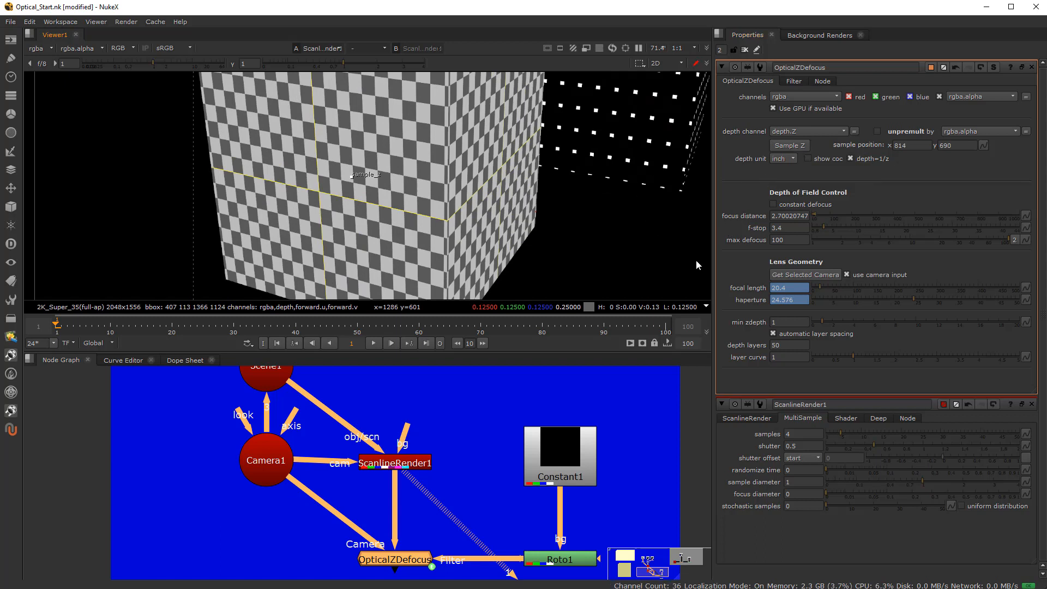
# - Review the depth unit choices of OpticalZDefocus alongside the cubes' depth layer
pyautogui.click(784, 159)
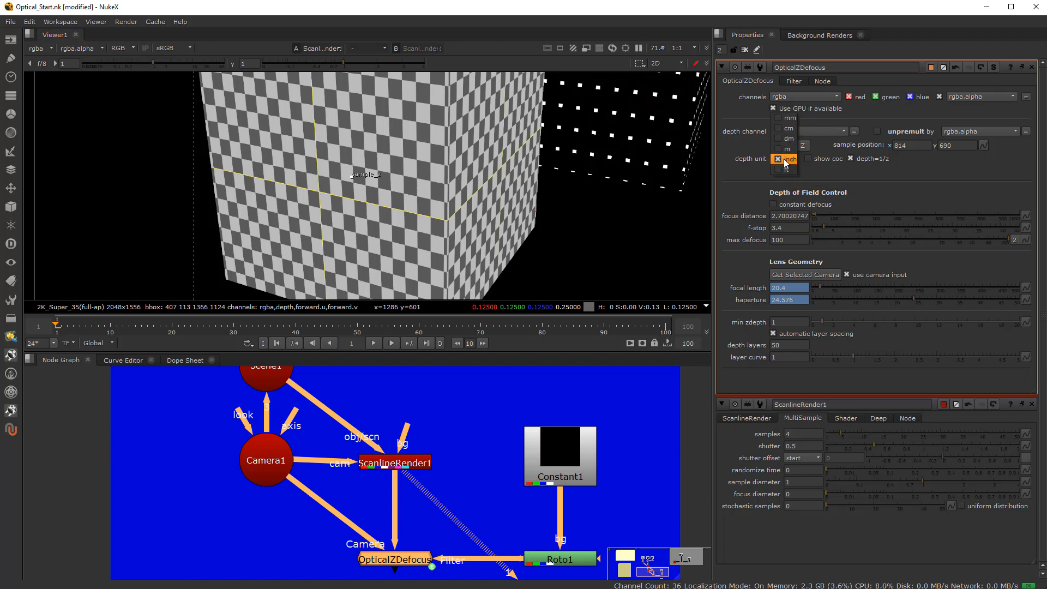
pyautogui.click(786, 162)
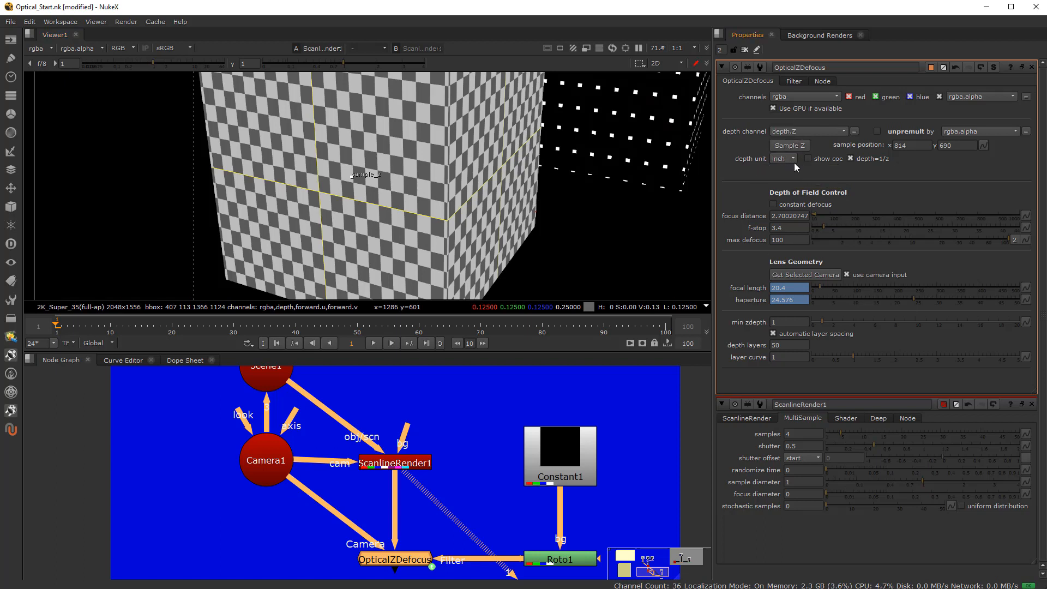
pyautogui.click(48, 51)
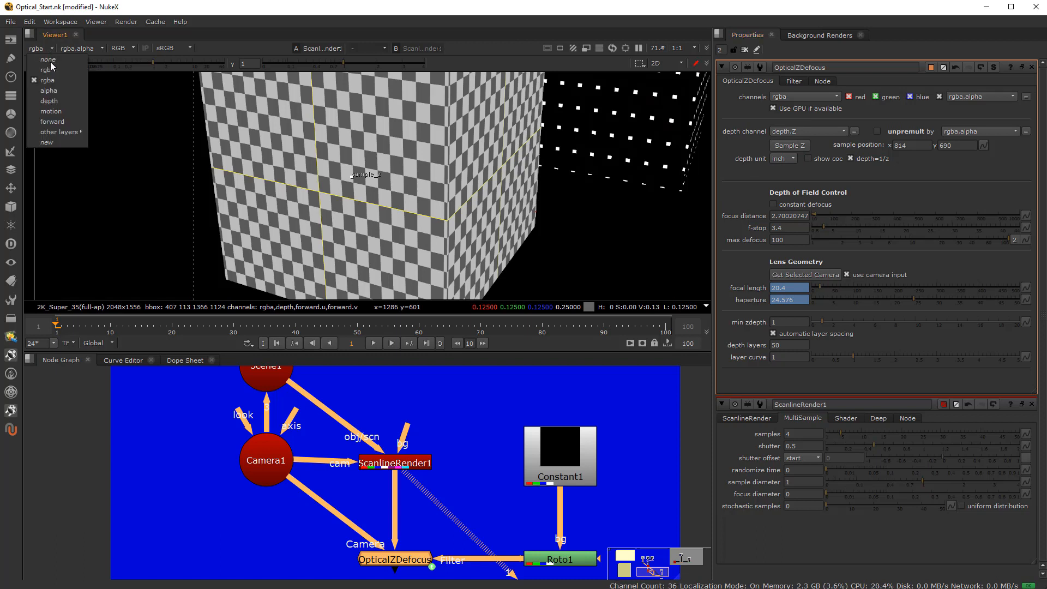
pyautogui.click(55, 102)
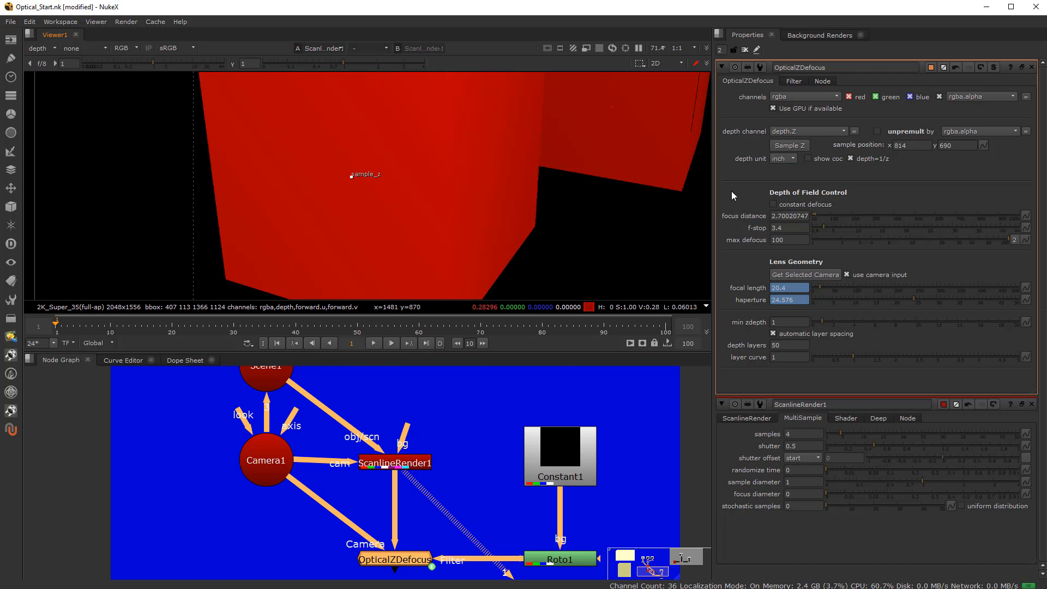
pyautogui.click(783, 158)
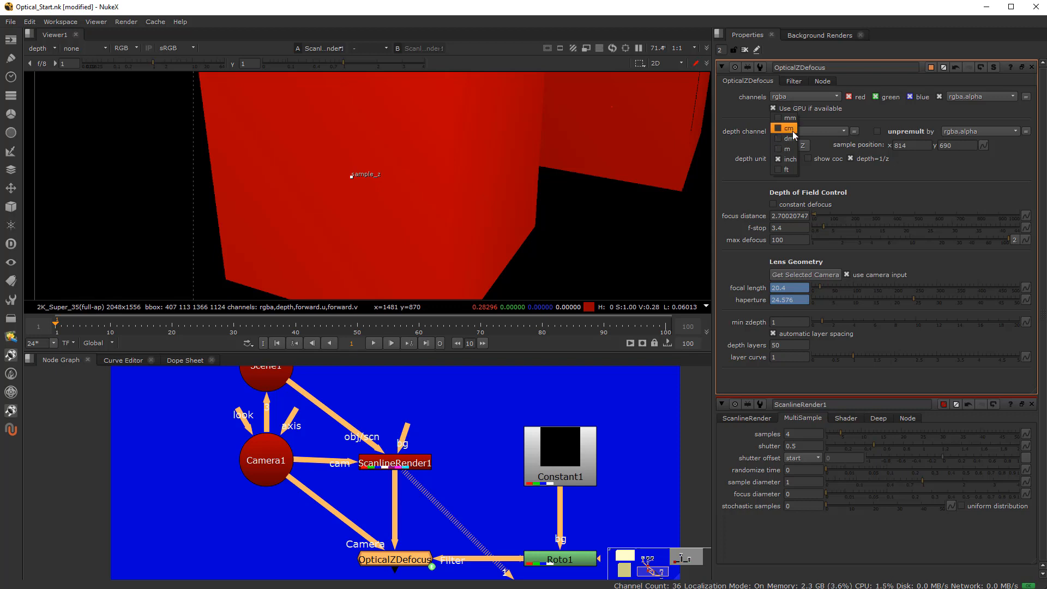
pyautogui.click(432, 152)
pyautogui.click(784, 159)
pyautogui.click(849, 174)
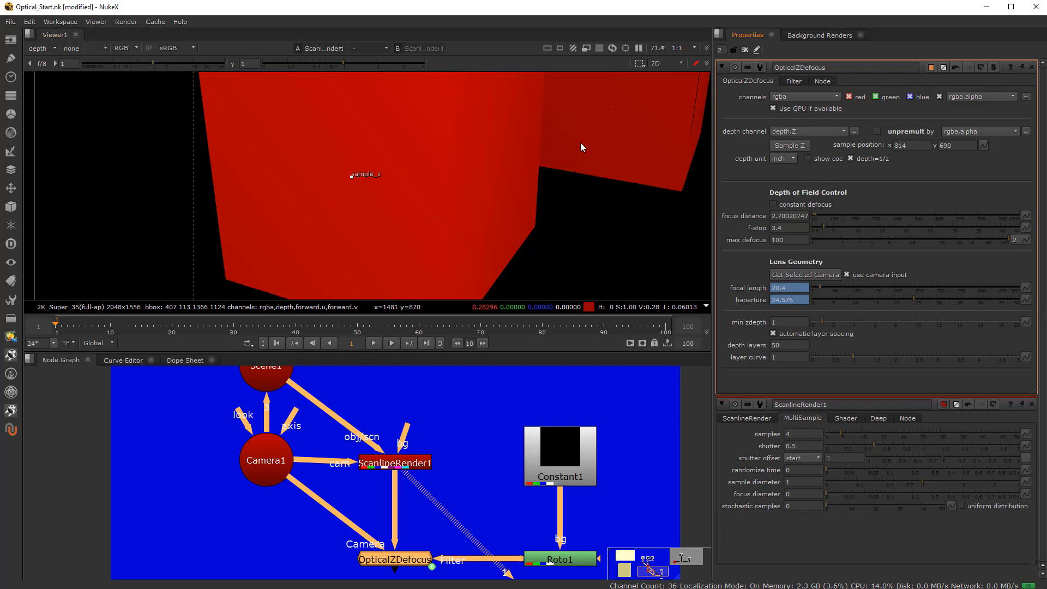
# - Return the viewer to the rgba layer and set the OpticalZDefocus depth unit to cm
pyautogui.click(49, 48)
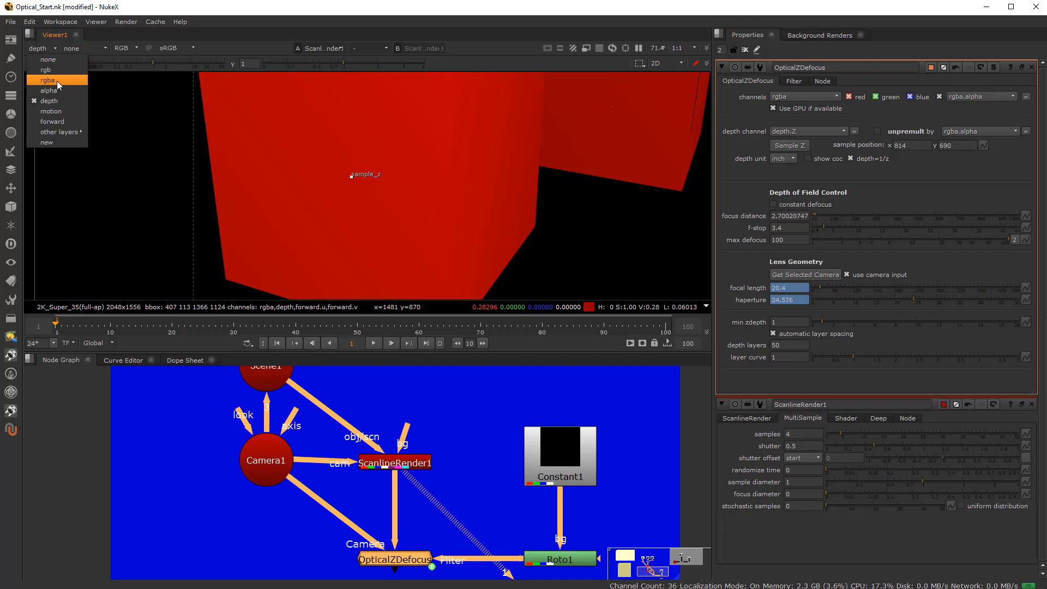
pyautogui.click(57, 81)
pyautogui.scroll(-3, 486, 215)
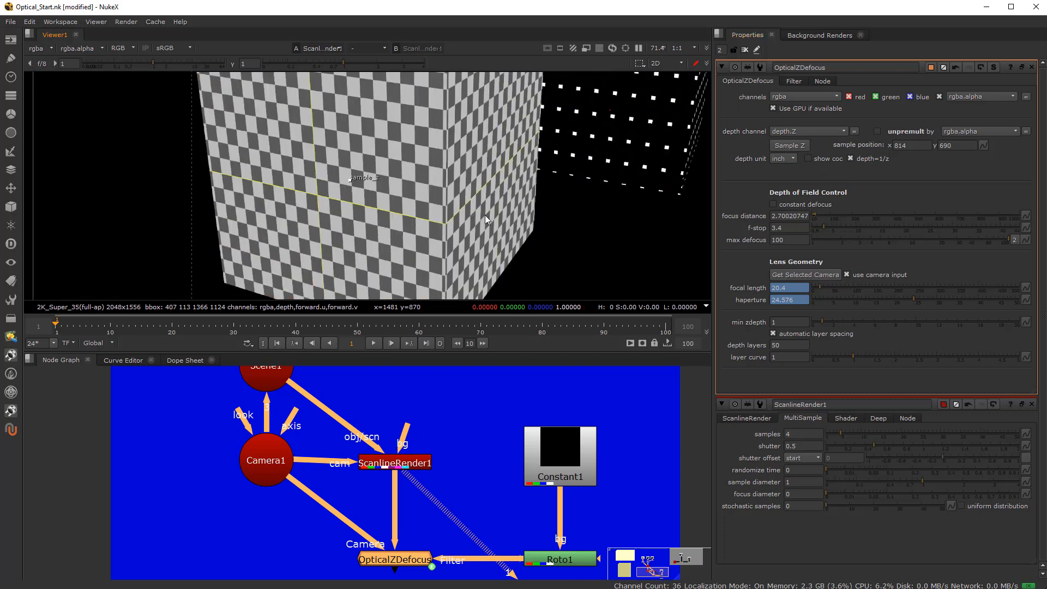
pyautogui.click(789, 159)
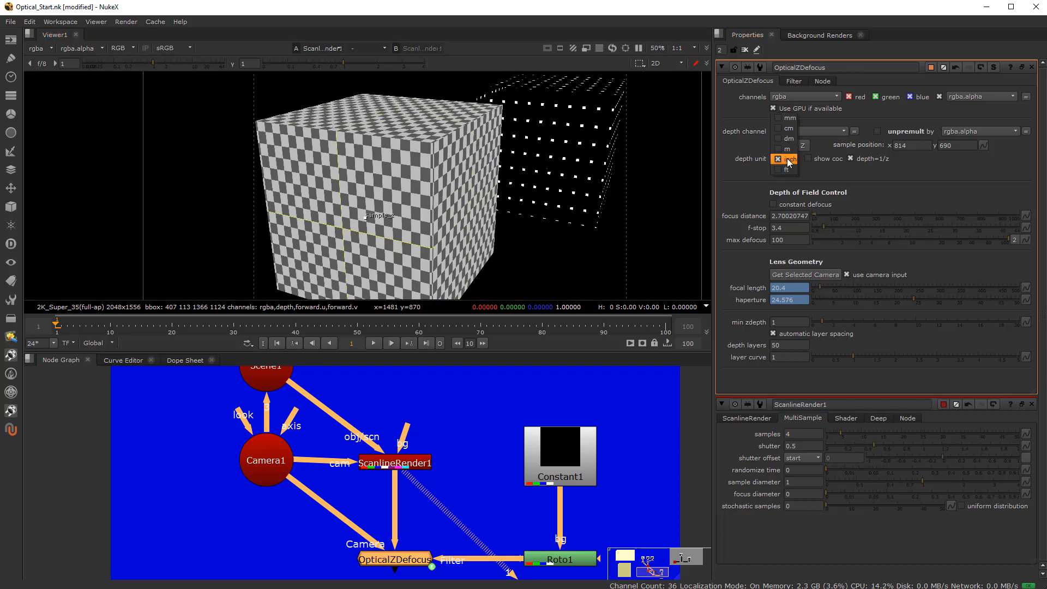
pyautogui.click(791, 129)
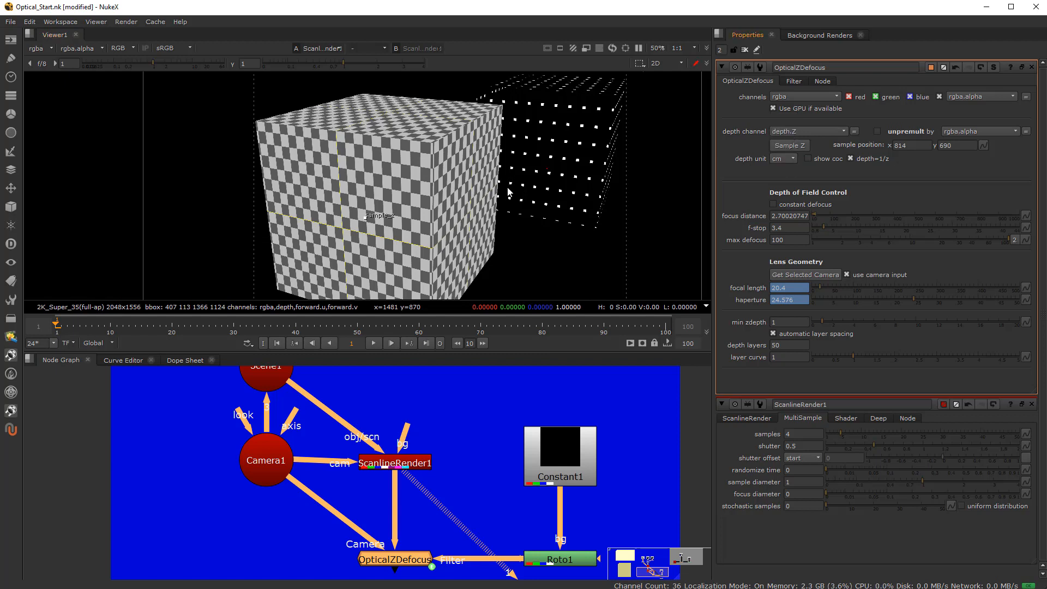
# - Set the OpticalZDefocus f-stop to 2.2 and sample the focus distance at the point on the cube's front face
pyautogui.click(399, 557)
pyautogui.moveTo(823, 227); pyautogui.dragTo(820, 224)
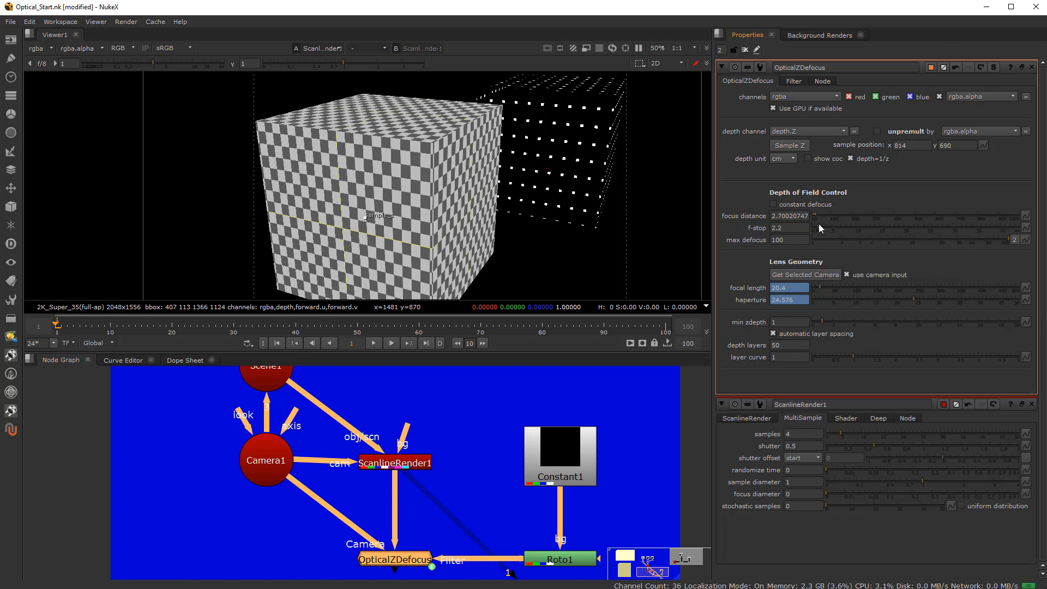
pyautogui.click(793, 148)
pyautogui.scroll(5, 380, 240)
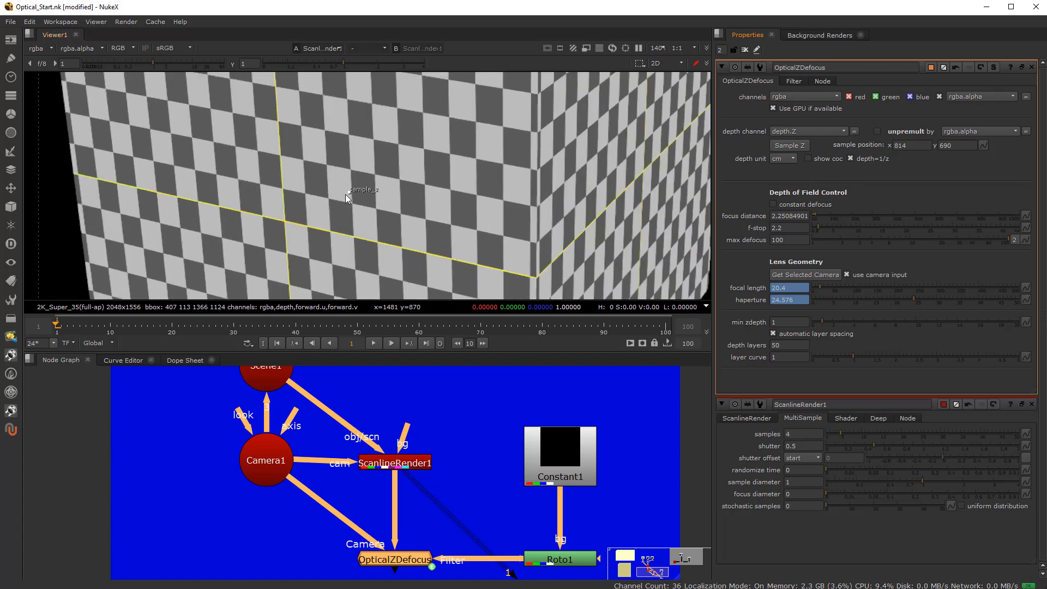
pyautogui.scroll(5, 354, 192)
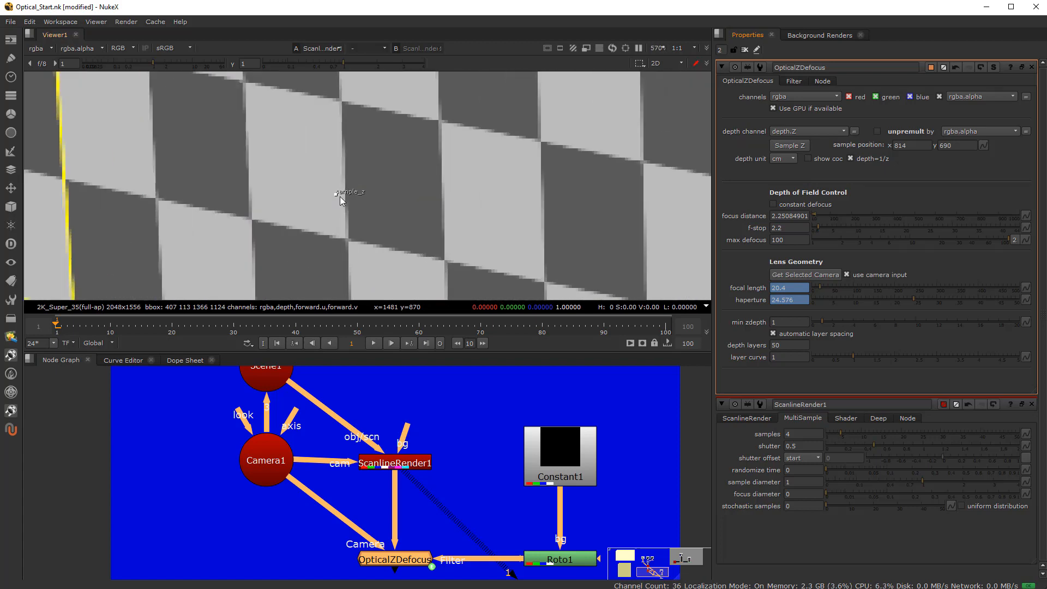
# - Set the OpticalZDefocus depth unit to dm and show the node's output in the viewer
pyautogui.scroll(-8, 340, 197)
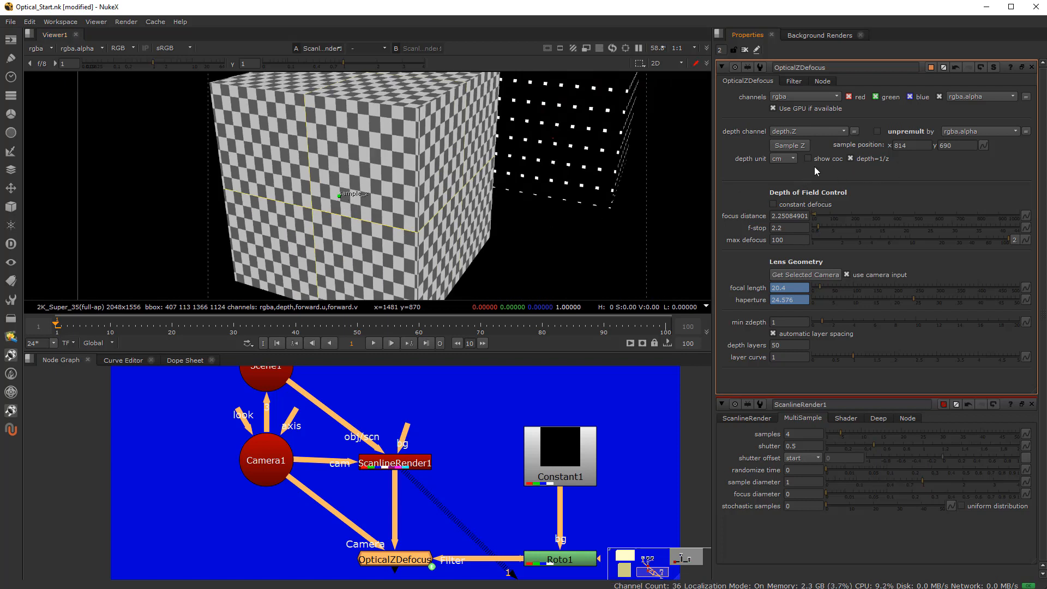
pyautogui.click(785, 159)
pyautogui.click(788, 169)
pyautogui.moveTo(482, 204); pyautogui.dragTo(474, 227, button='middle')
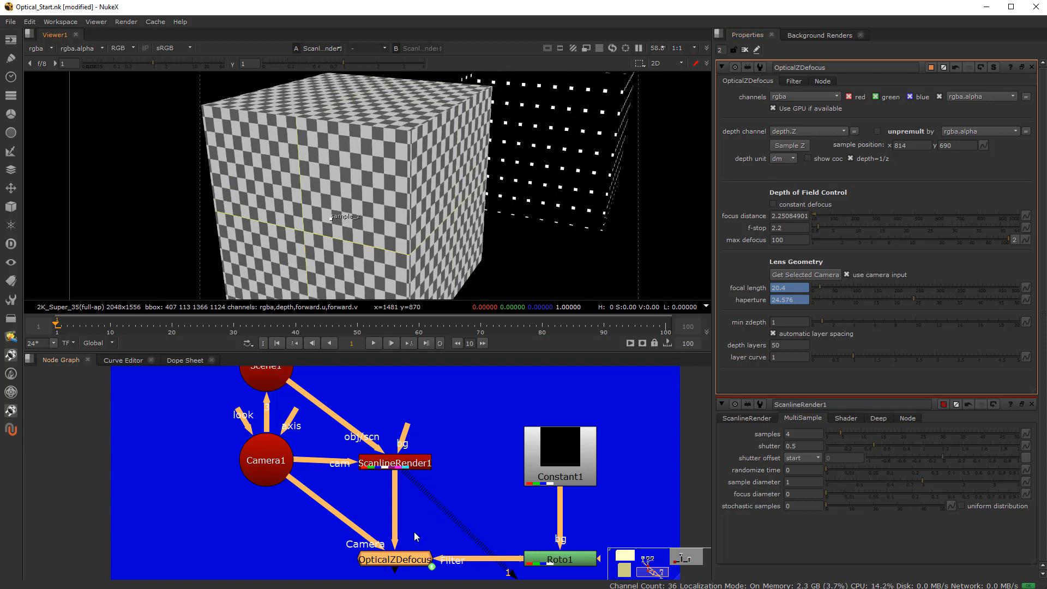
pyautogui.click(406, 561)
pyautogui.press('1')
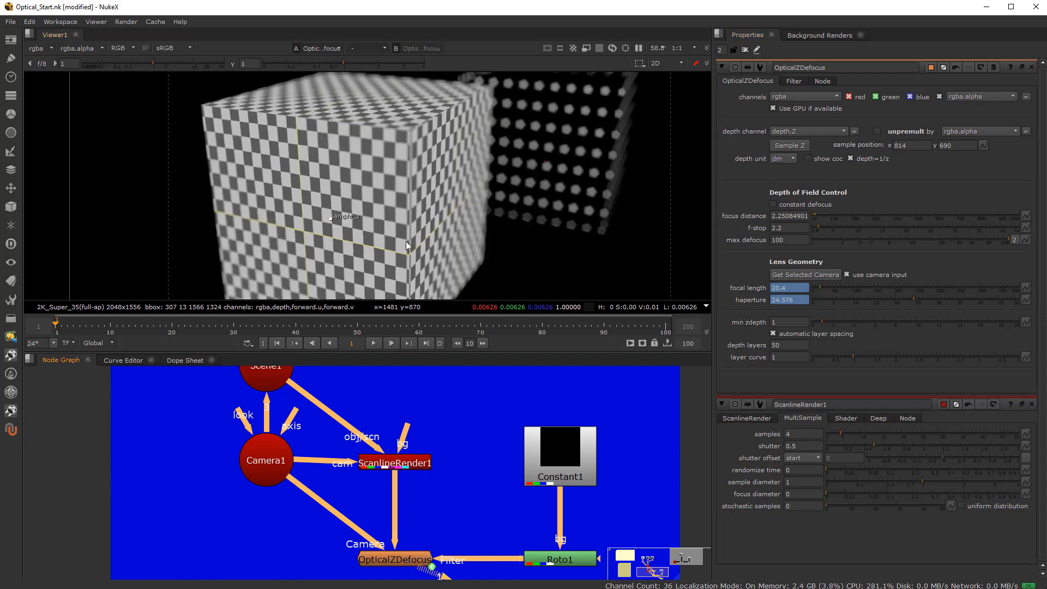
# - Compare the cubes' defocus with the depth unit set to m, inch and ft
pyautogui.click(788, 160)
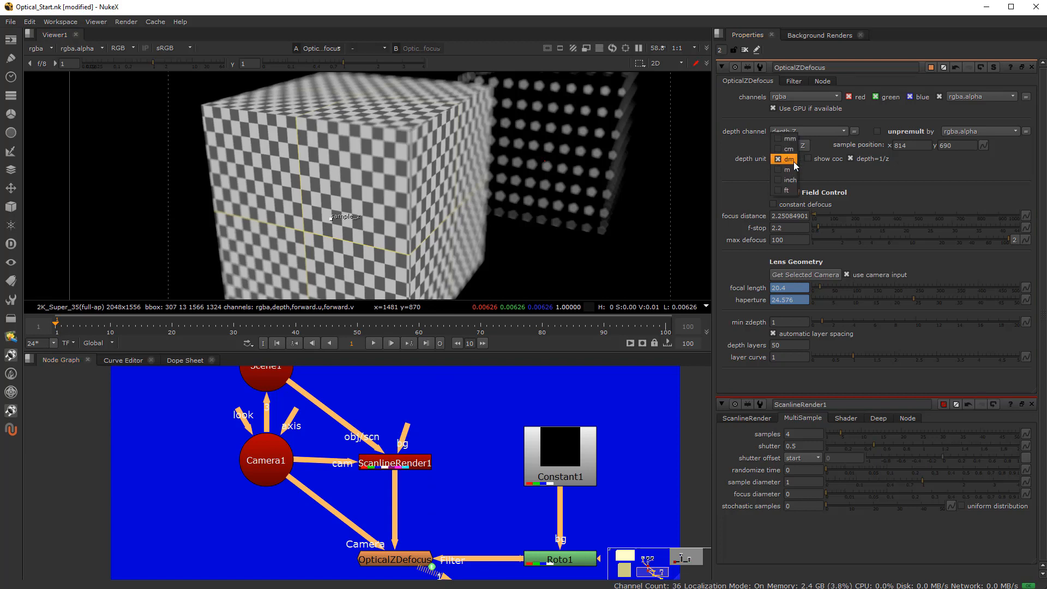
pyautogui.click(788, 170)
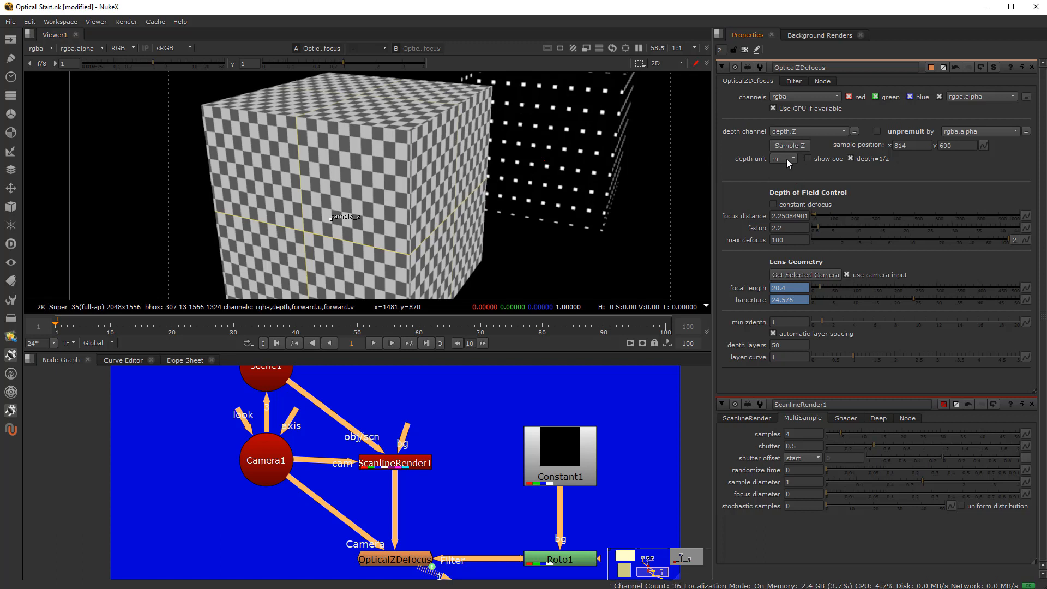
pyautogui.click(787, 158)
pyautogui.click(790, 169)
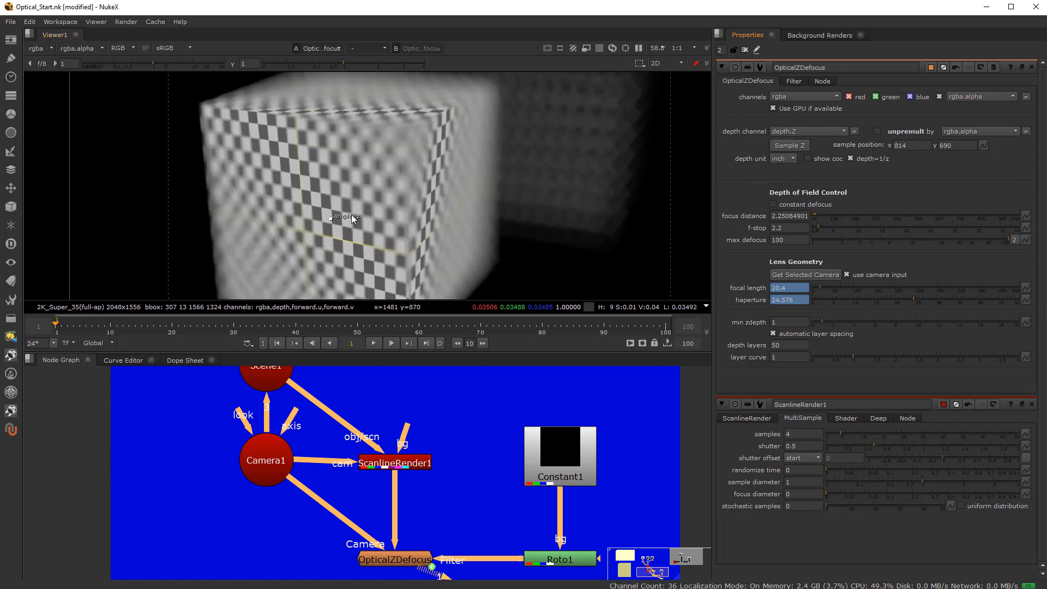
pyautogui.click(785, 161)
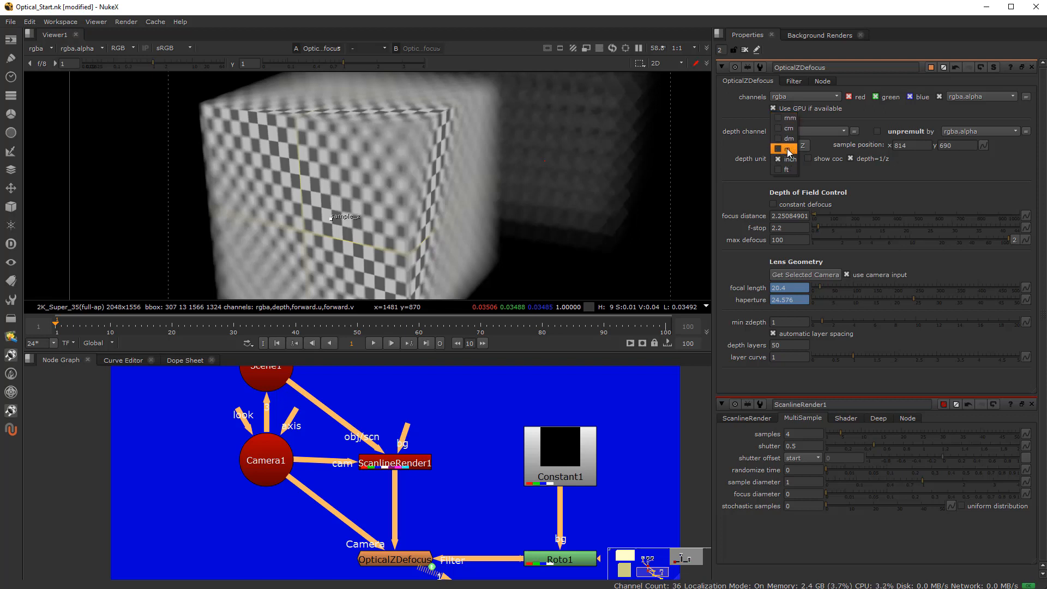
pyautogui.click(786, 170)
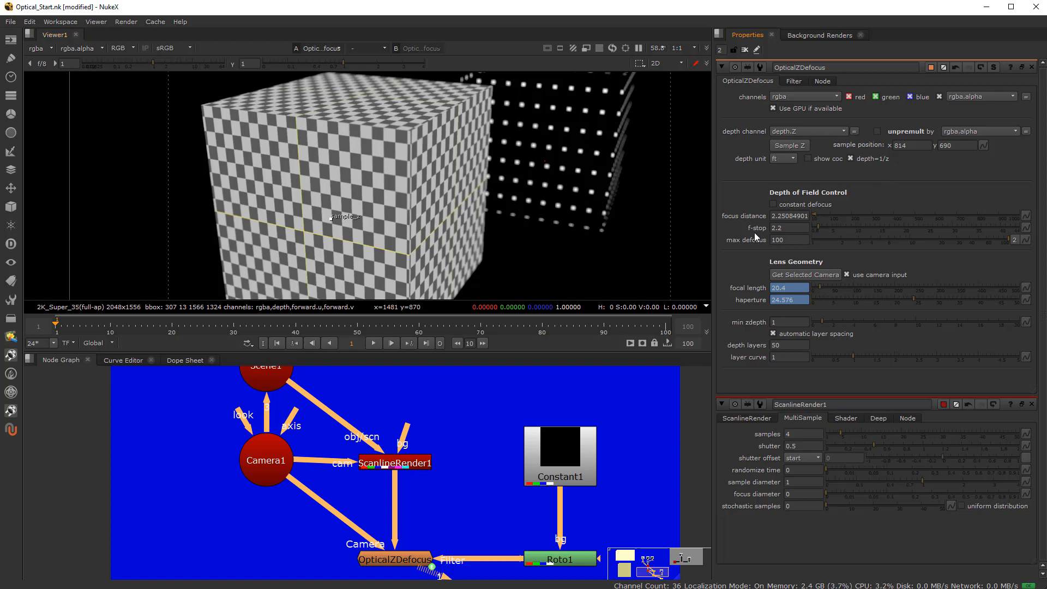
# - Set the OpticalZDefocus f-stop to 1.4
pyautogui.click(791, 228)
pyautogui.press('BackSpace')
pyautogui.write('1.4')
pyautogui.click(790, 240)
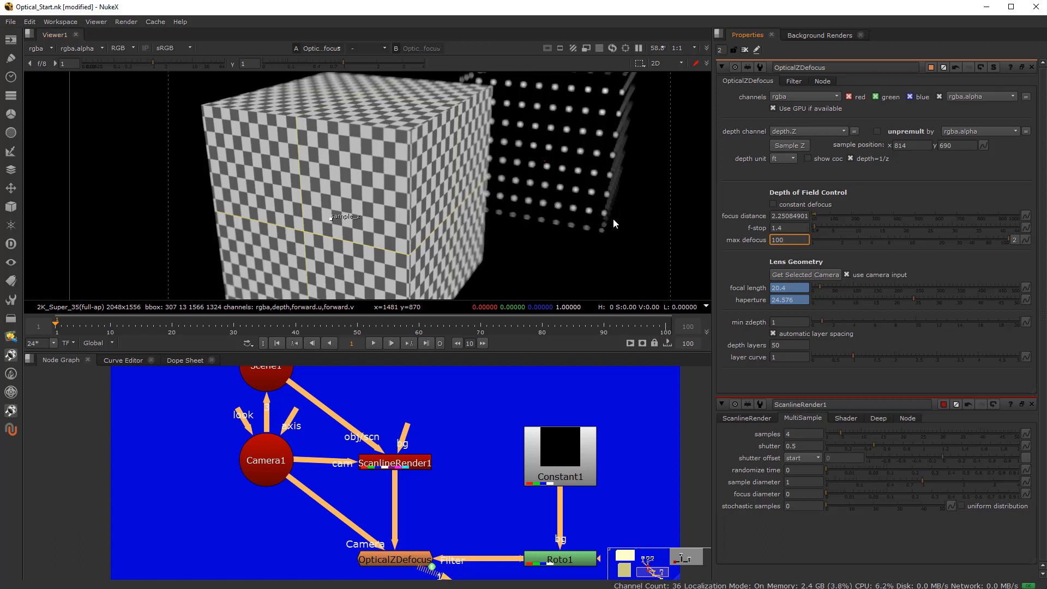
# - Compare the defocus at the new f-stop with the depth unit set to inch, m, cm and m again
pyautogui.click(783, 159)
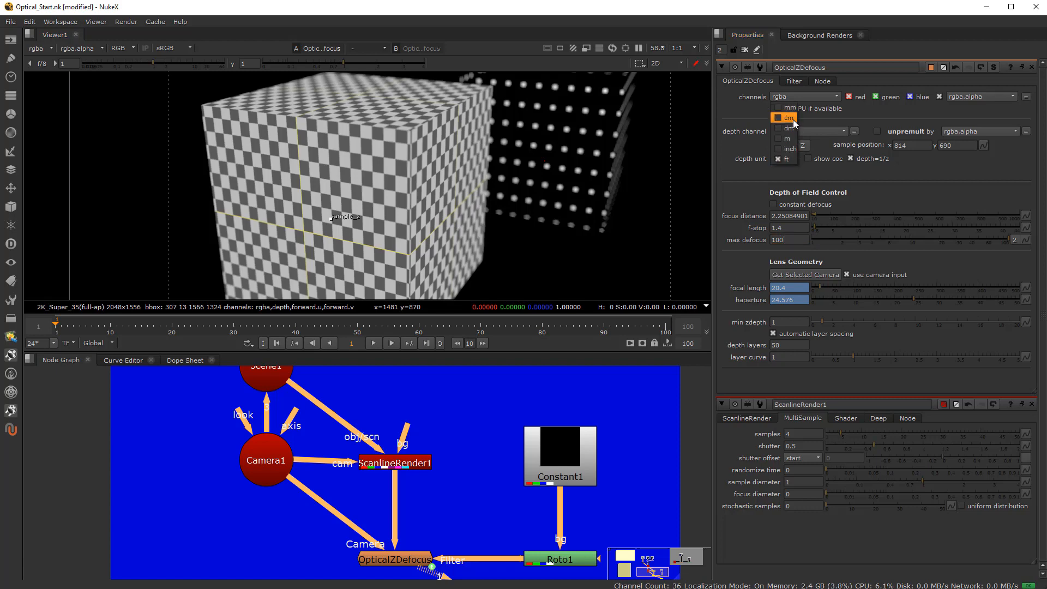
pyautogui.click(790, 149)
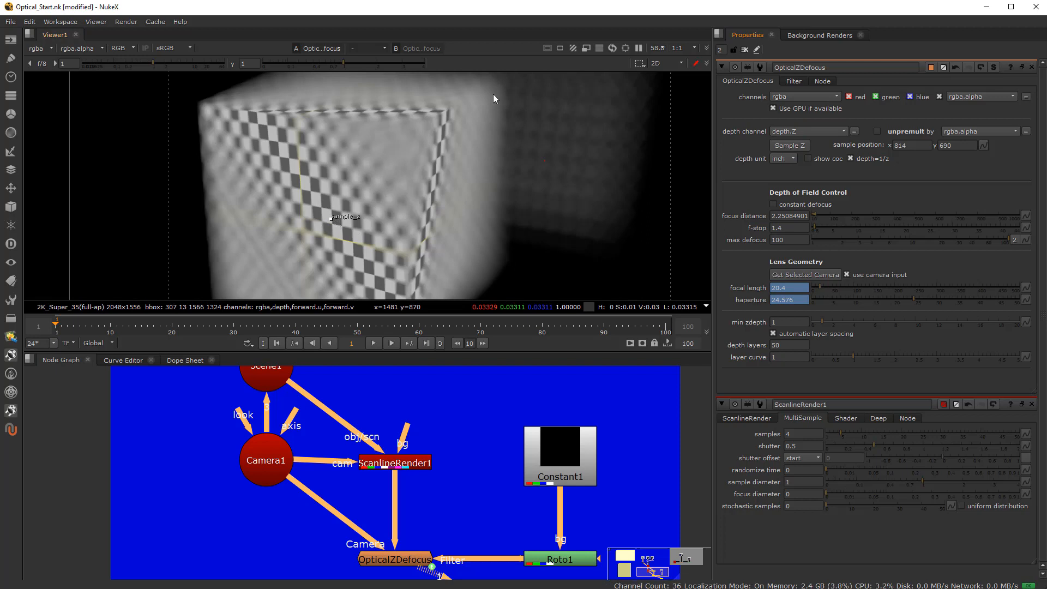
pyautogui.click(794, 158)
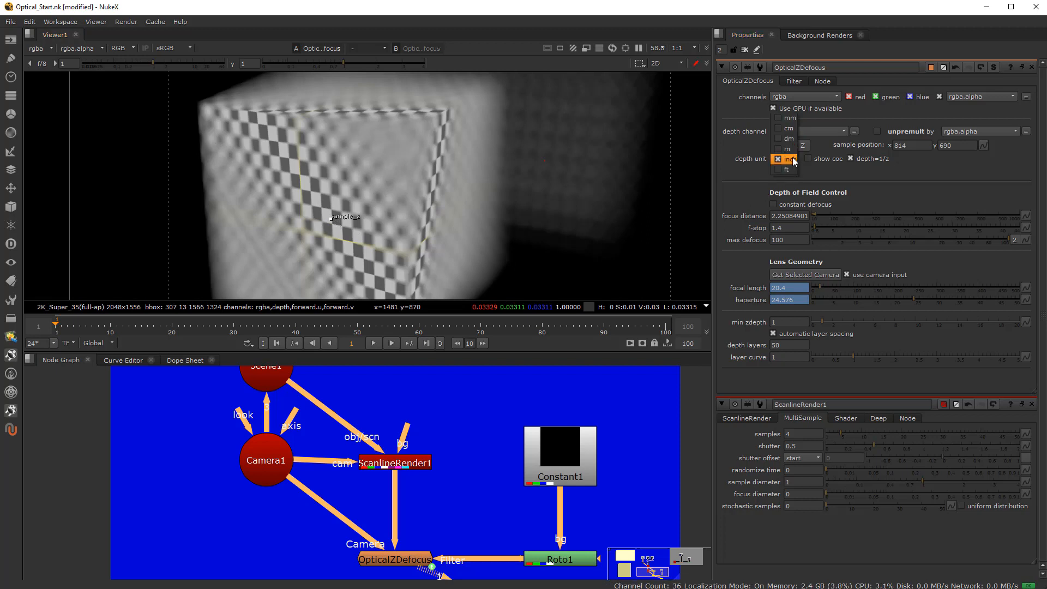
pyautogui.click(794, 151)
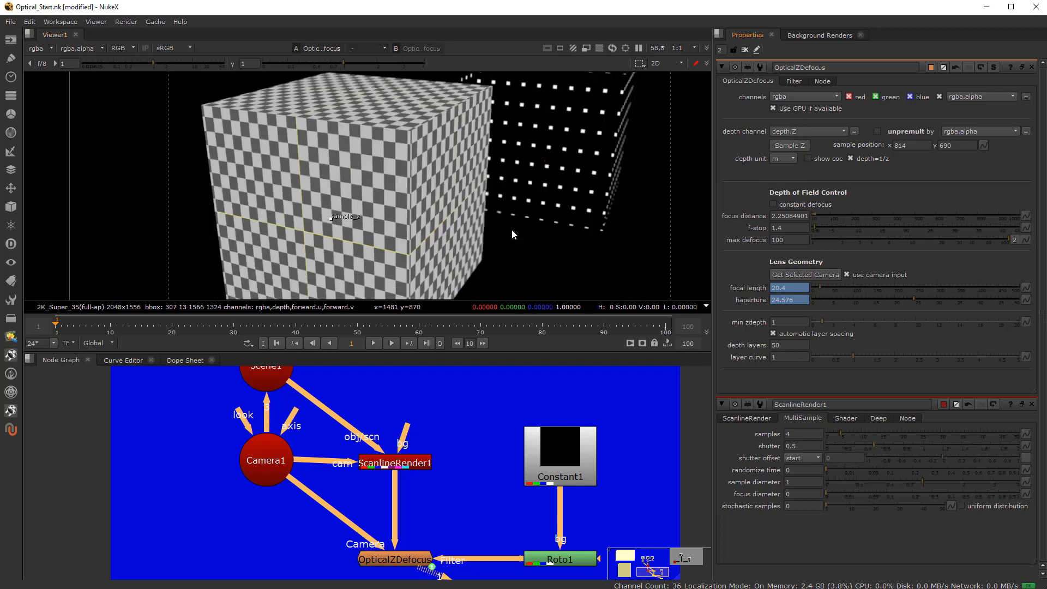
pyautogui.click(792, 159)
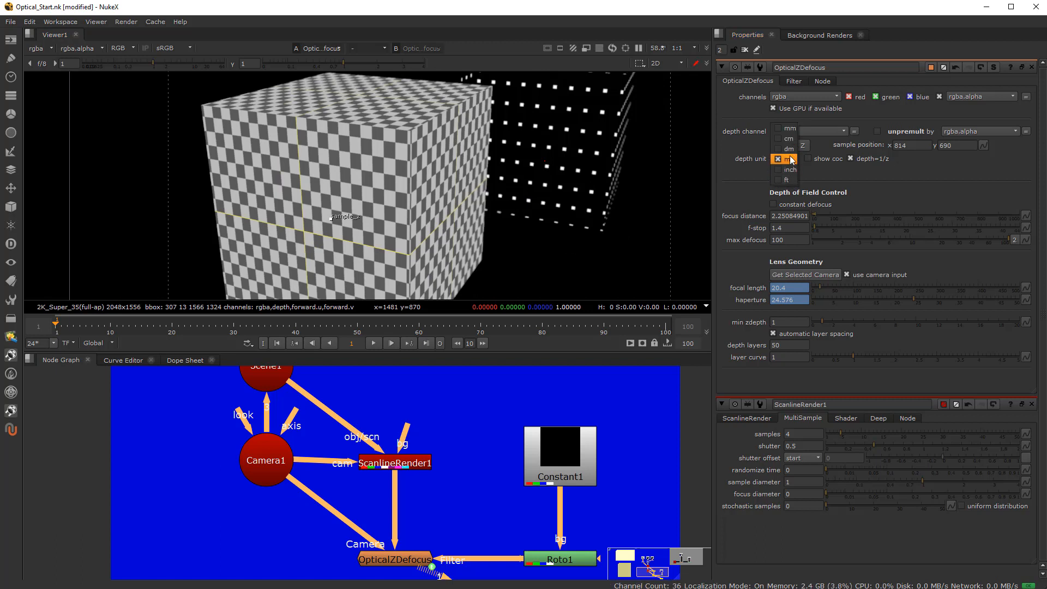
pyautogui.click(788, 139)
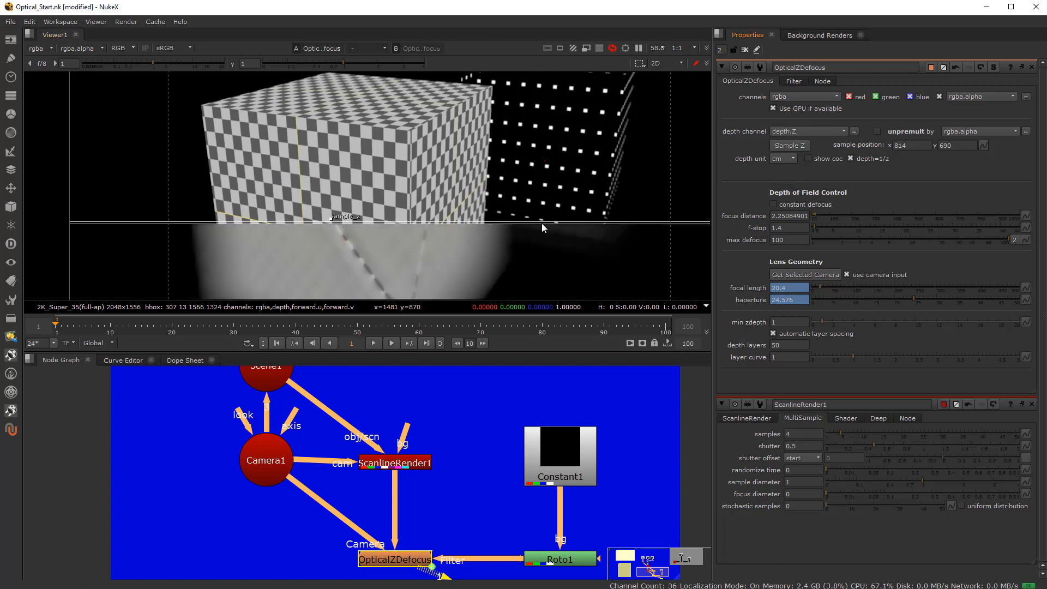
pyautogui.click(785, 158)
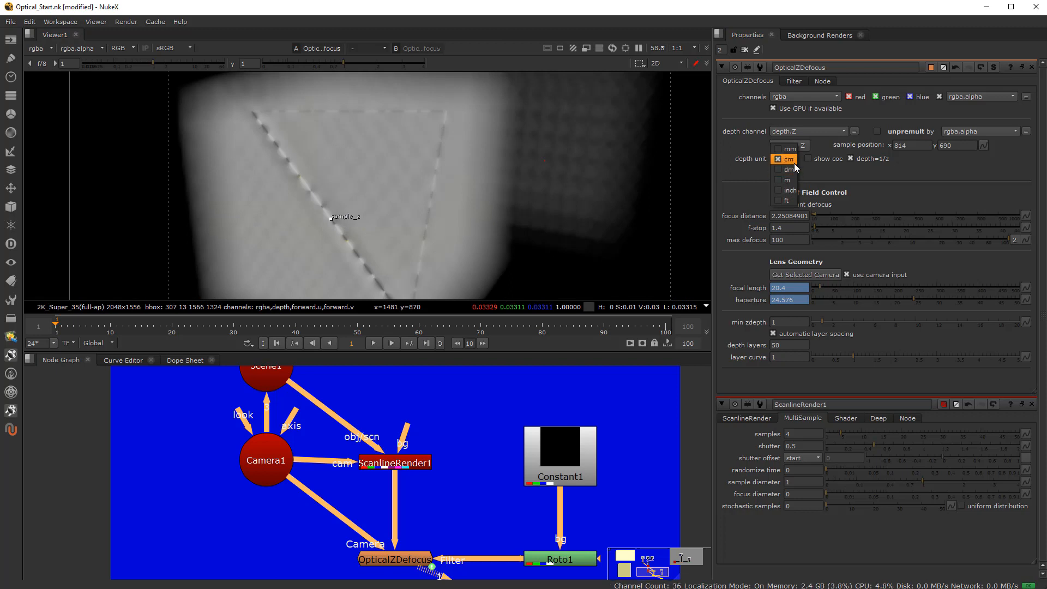
pyautogui.click(787, 180)
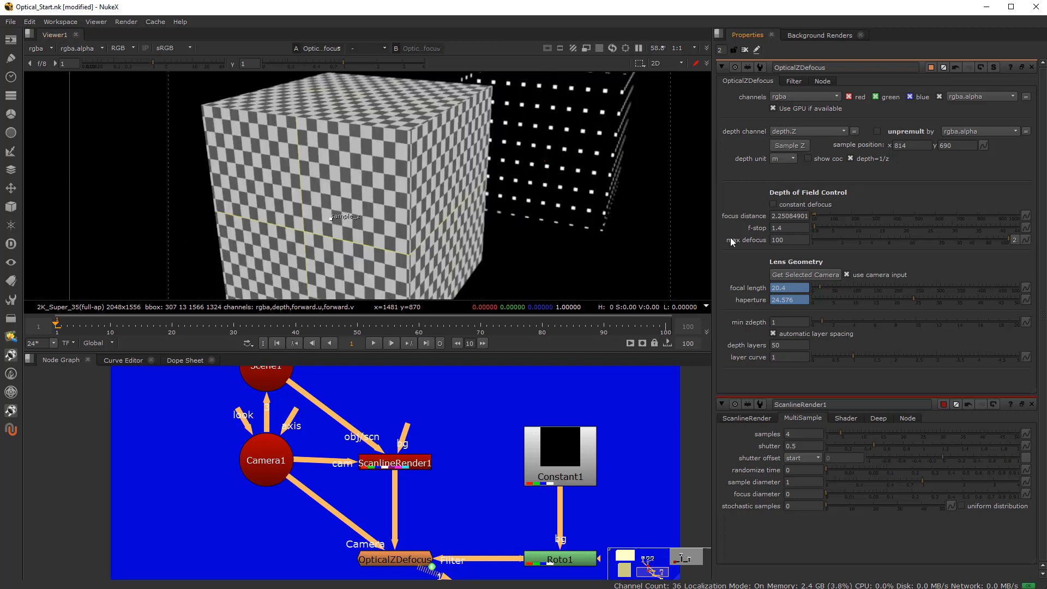
# - Set the depth unit to cm and sample the focus distance on the rear dotted cube, at about x 1525, y 942
pyautogui.click(787, 159)
pyautogui.click(788, 138)
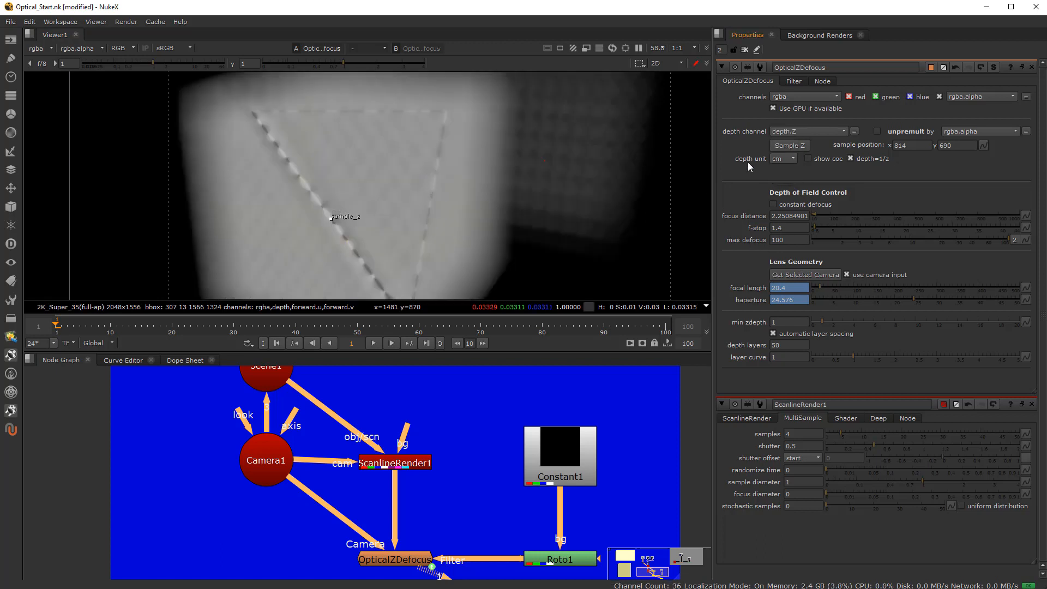
pyautogui.moveTo(331, 219); pyautogui.dragTo(560, 140)
pyautogui.click(802, 147)
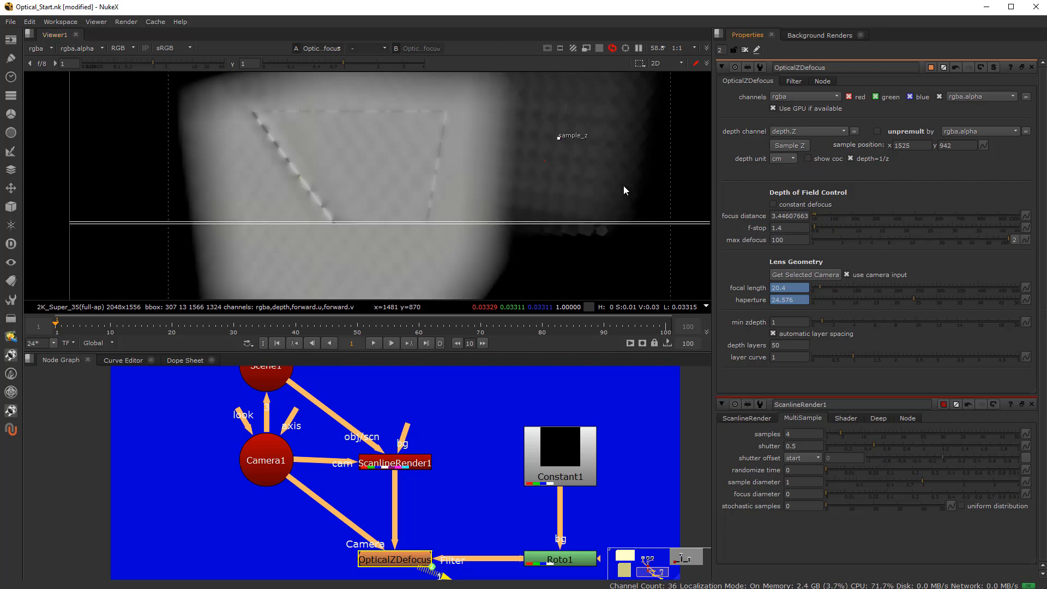
pyautogui.scroll(4, 578, 141)
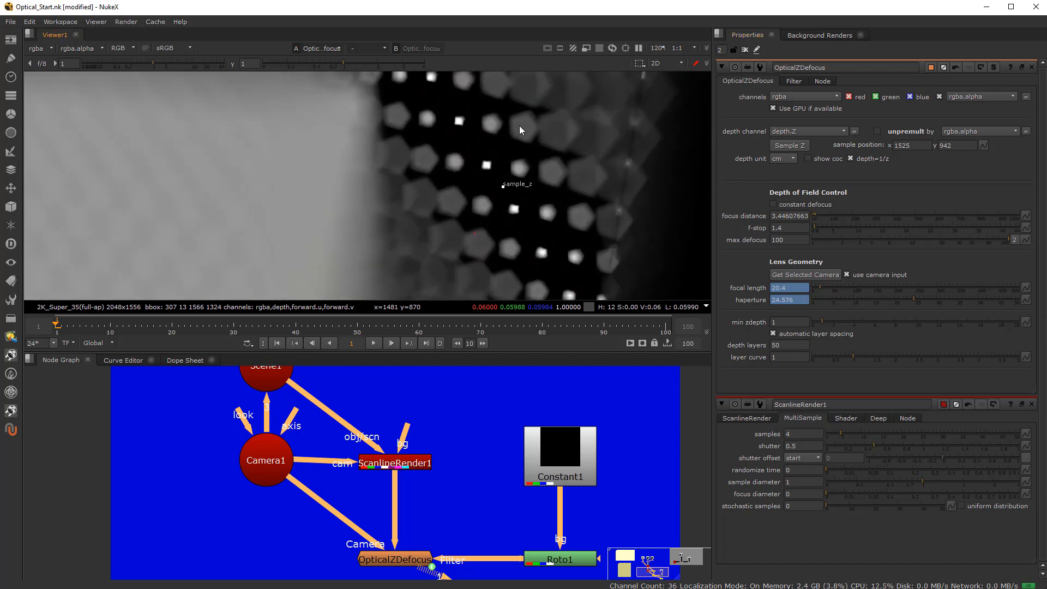
pyautogui.scroll(2, 404, 515)
pyautogui.scroll(-3, 405, 515)
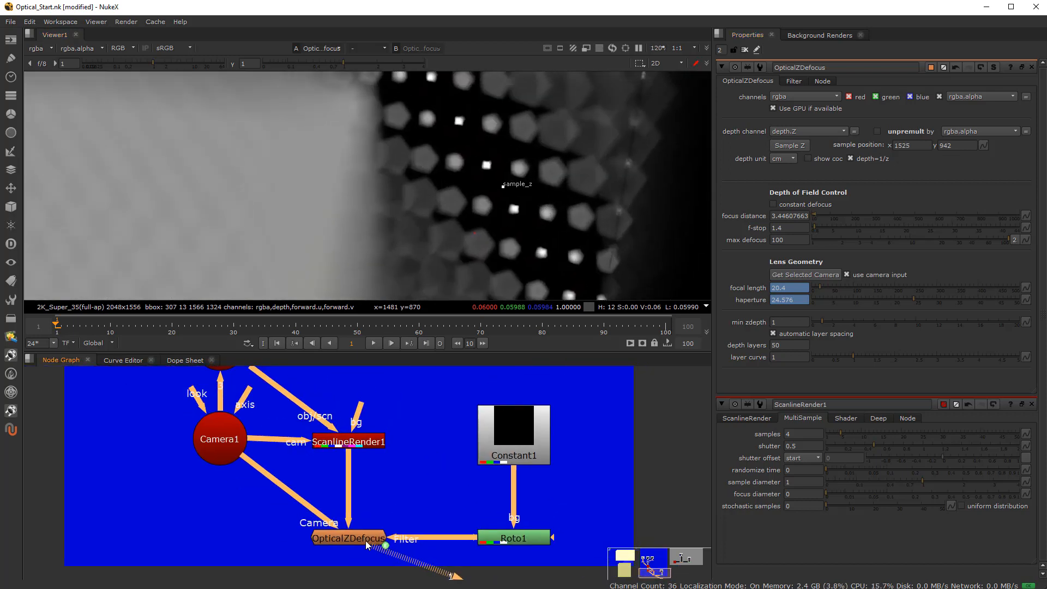
# - Review the properties of Constant1 and the Roto1 ellipse shape, and bring up the filter settings of OpticalZDefocus
pyautogui.scroll(3, 368, 544)
pyautogui.doubleClick(551, 426)
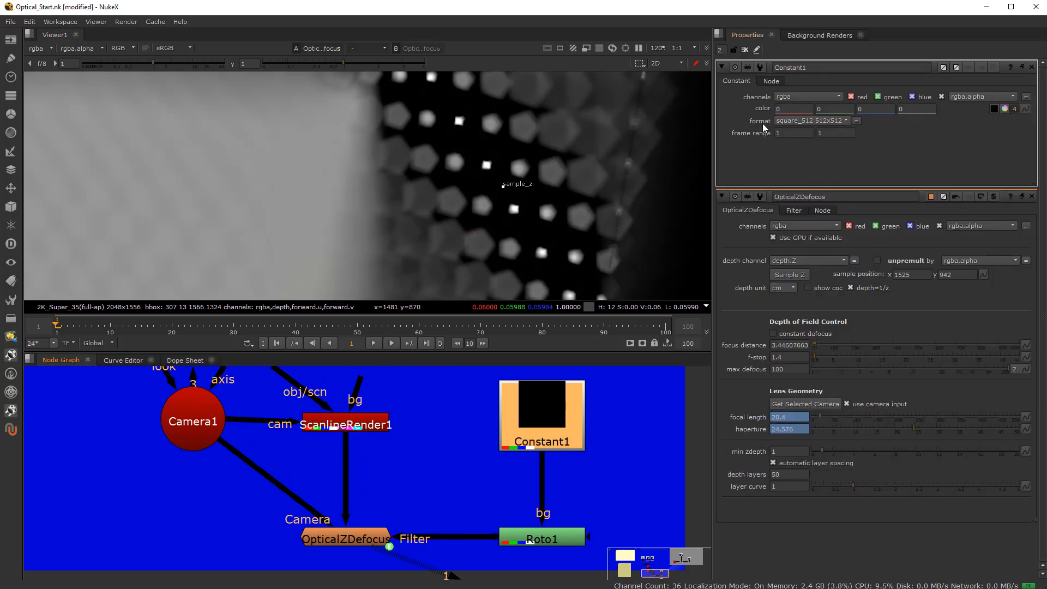
pyautogui.doubleClick(551, 544)
pyautogui.click(768, 233)
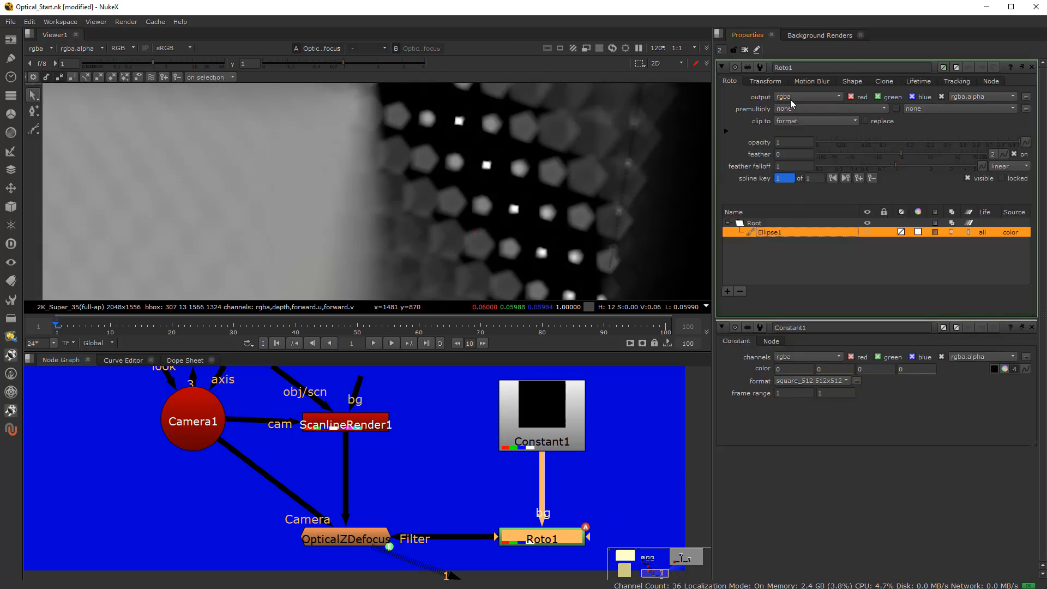
pyautogui.doubleClick(326, 543)
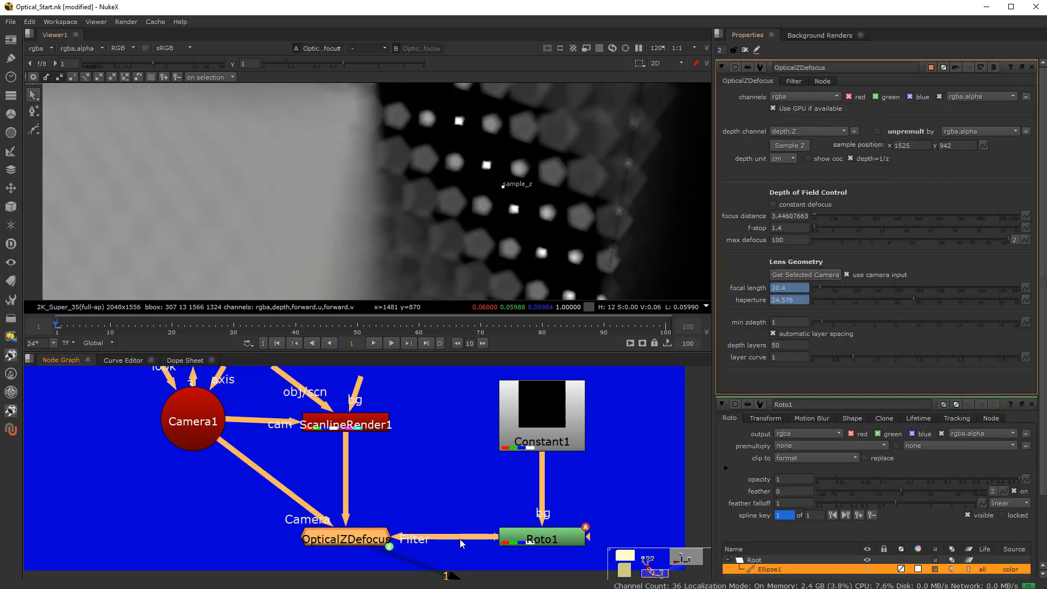
pyautogui.click(794, 81)
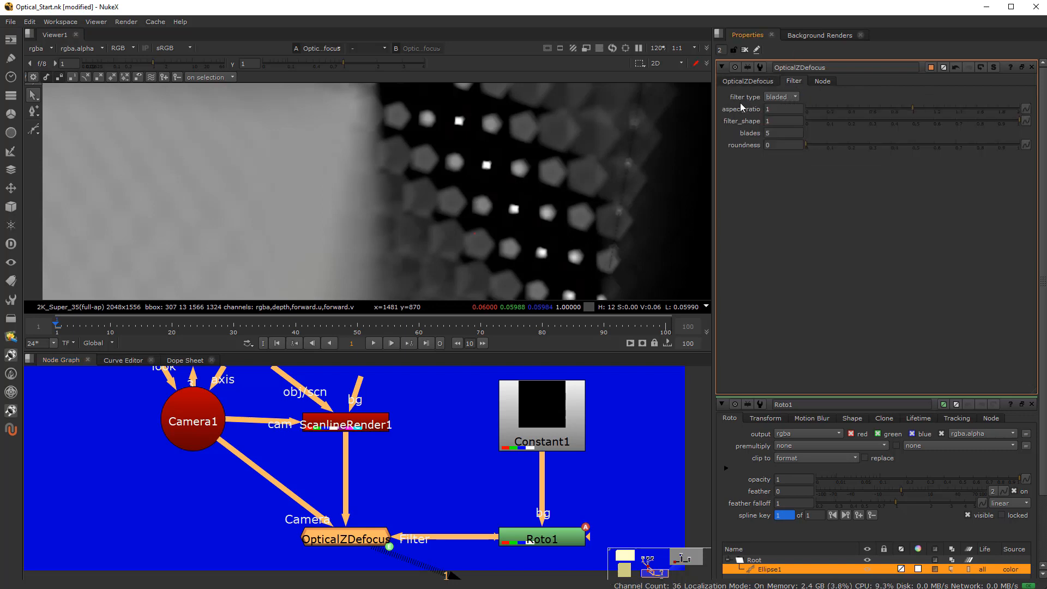
# - View the alpha channel of Roto1 to examine the whole custom filter shape
pyautogui.click(553, 536)
pyautogui.press('1')
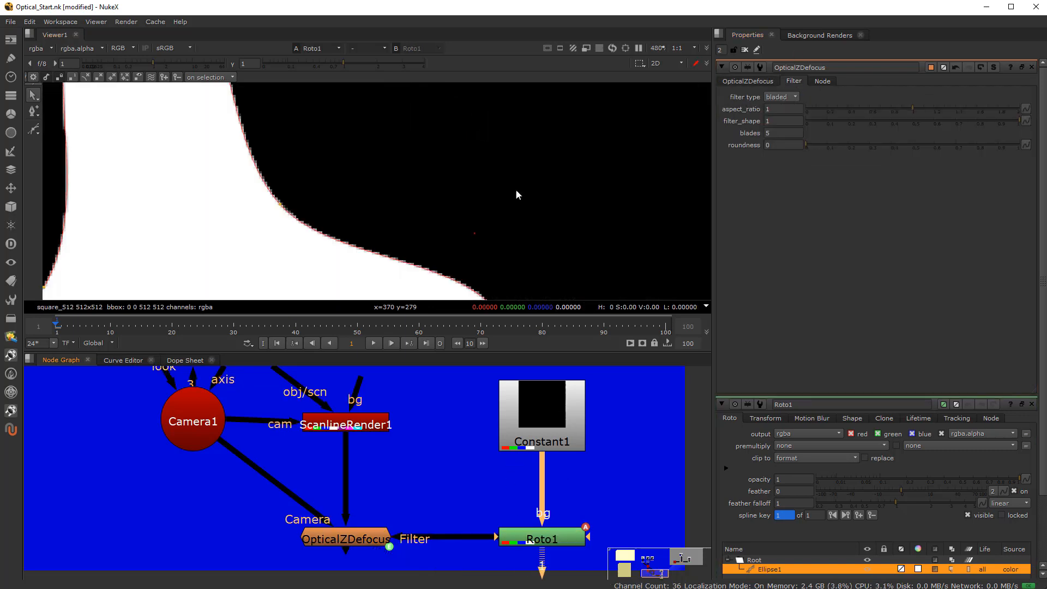
pyautogui.press('a')
pyautogui.scroll(-8, 499, 200)
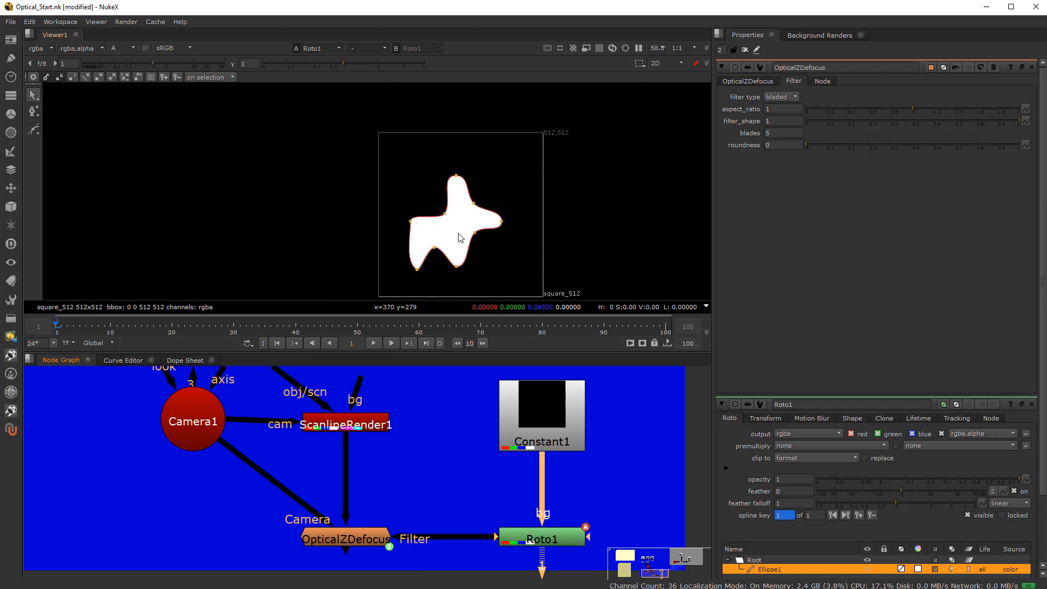
# - Return the viewer to the OpticalZDefocus output in RGB and examine the bokeh on the rear dotted cube
pyautogui.click(343, 544)
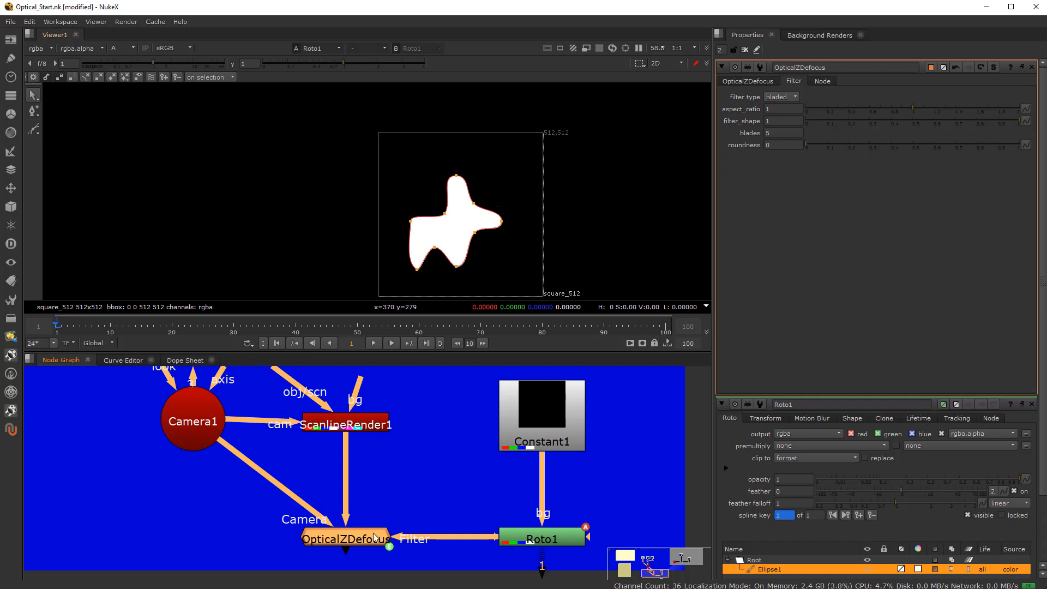
pyautogui.press('1')
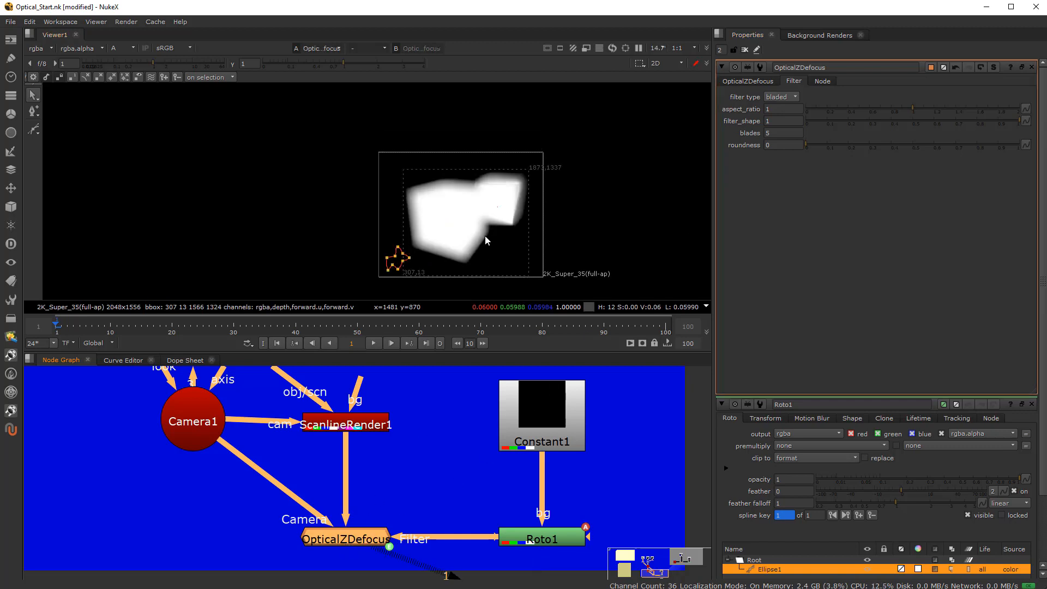
pyautogui.scroll(5, 485, 235)
pyautogui.press('a')
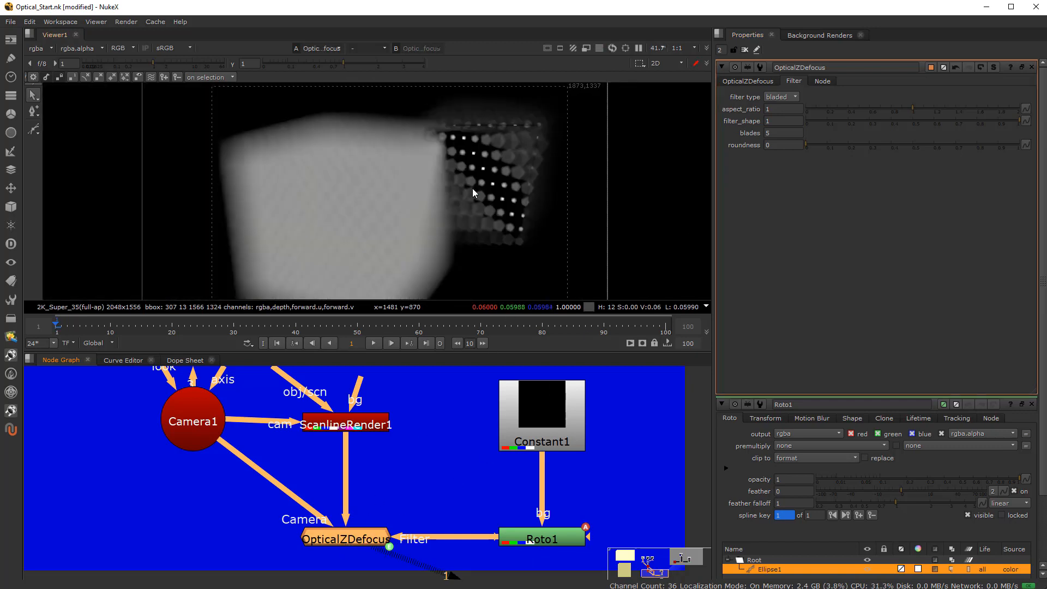
pyautogui.scroll(6, 473, 189)
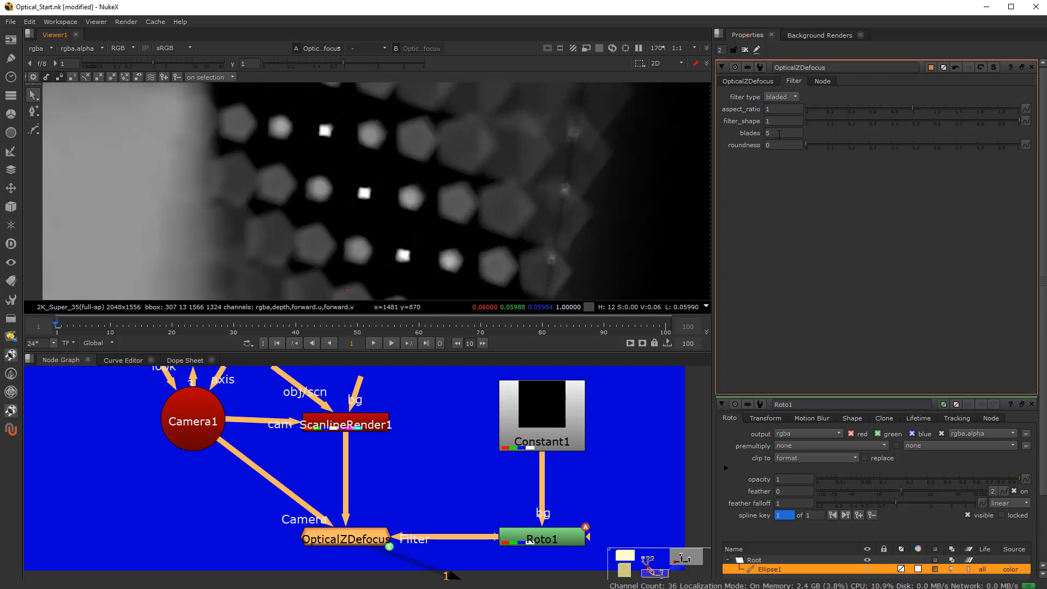
# - Try blade counts of 7, 3 and 4 for the bladed bokeh filter
pyautogui.click(774, 133)
pyautogui.write('6')
pyautogui.press('Return')
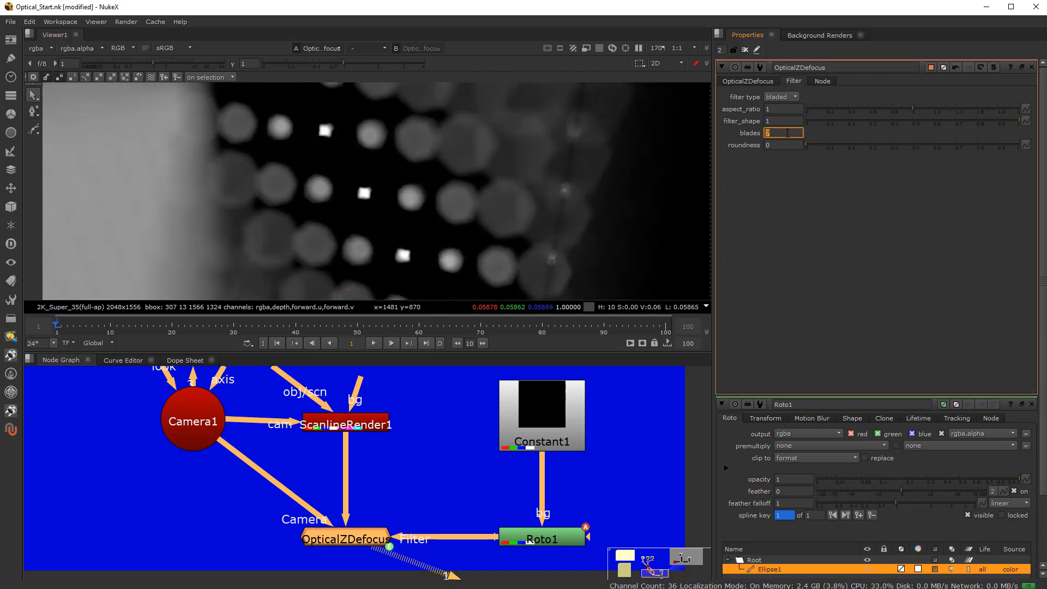
pyautogui.write('3')
pyautogui.press('Return')
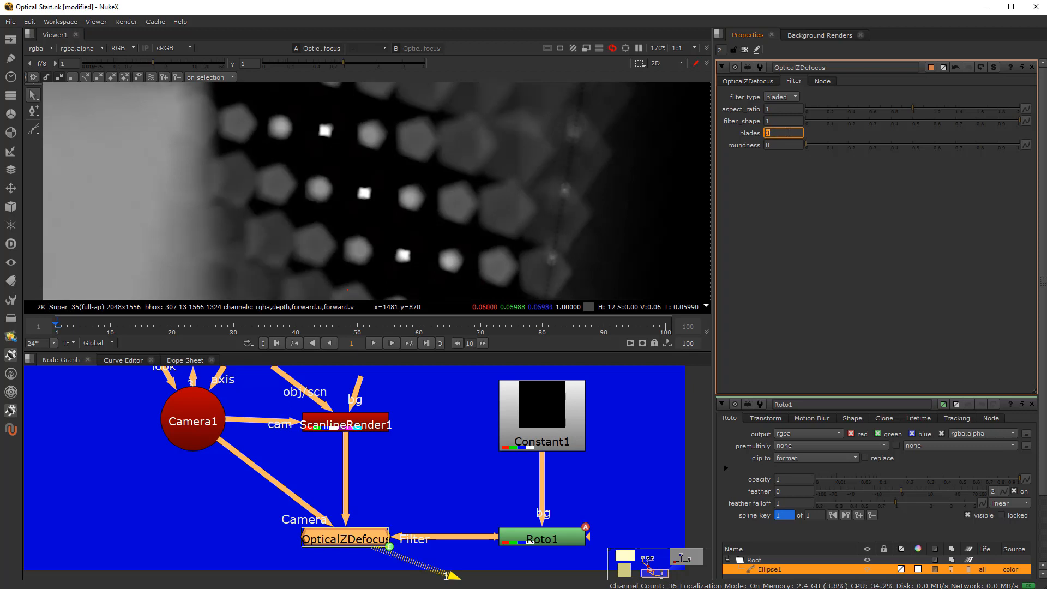
pyautogui.write('4')
pyautogui.press('Return')
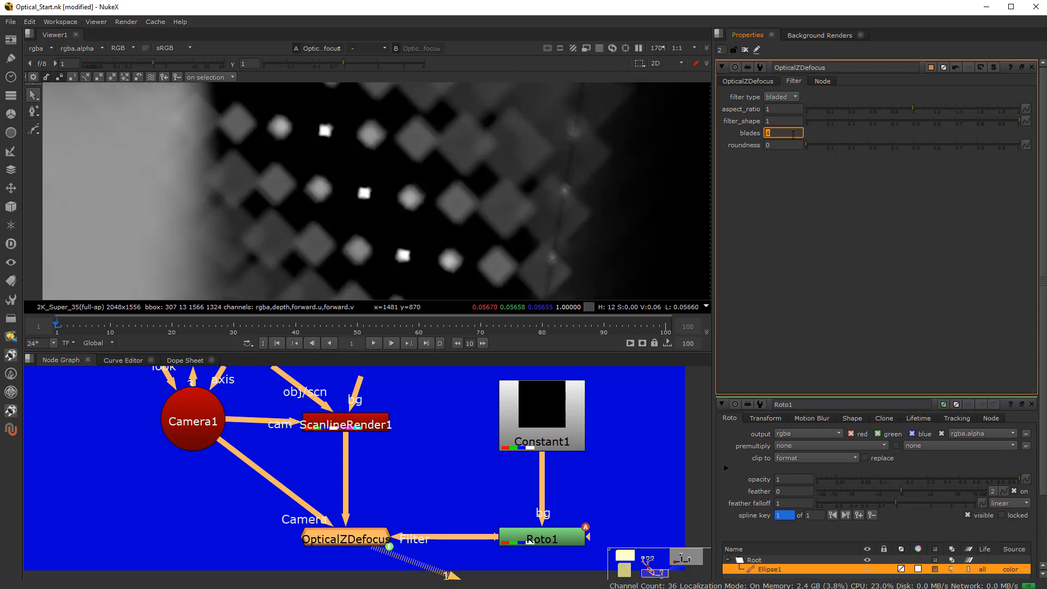
# - Set the bladed filter to 5 blades with a roundness of 1
pyautogui.write('5')
pyautogui.press('Return')
pyautogui.moveTo(812, 145); pyautogui.dragTo(844, 145)
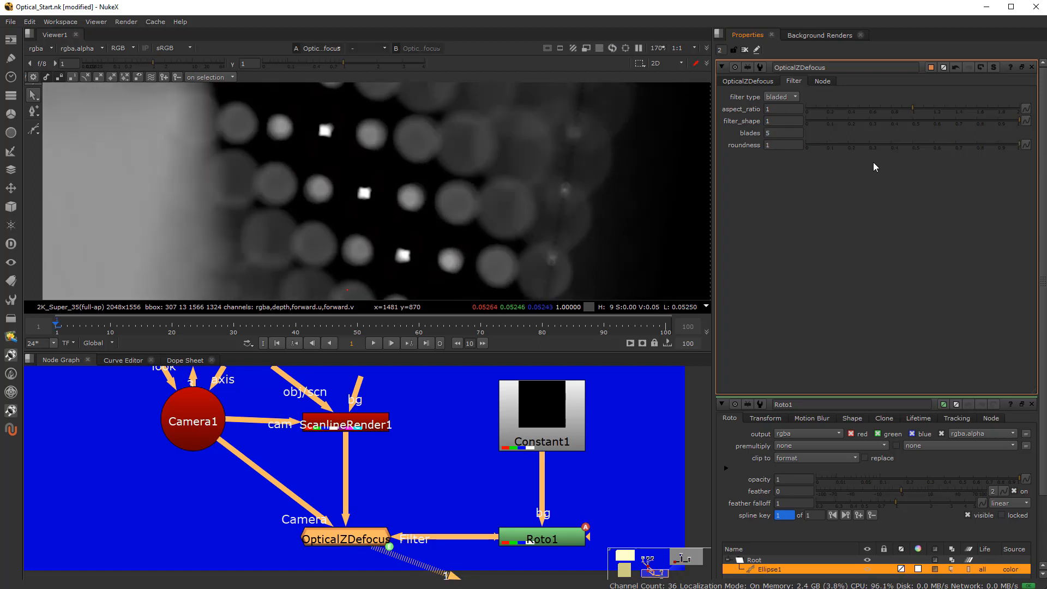
# - Set the bladed filter's roundness to 0.11
pyautogui.click(848, 146)
pyautogui.click(830, 146)
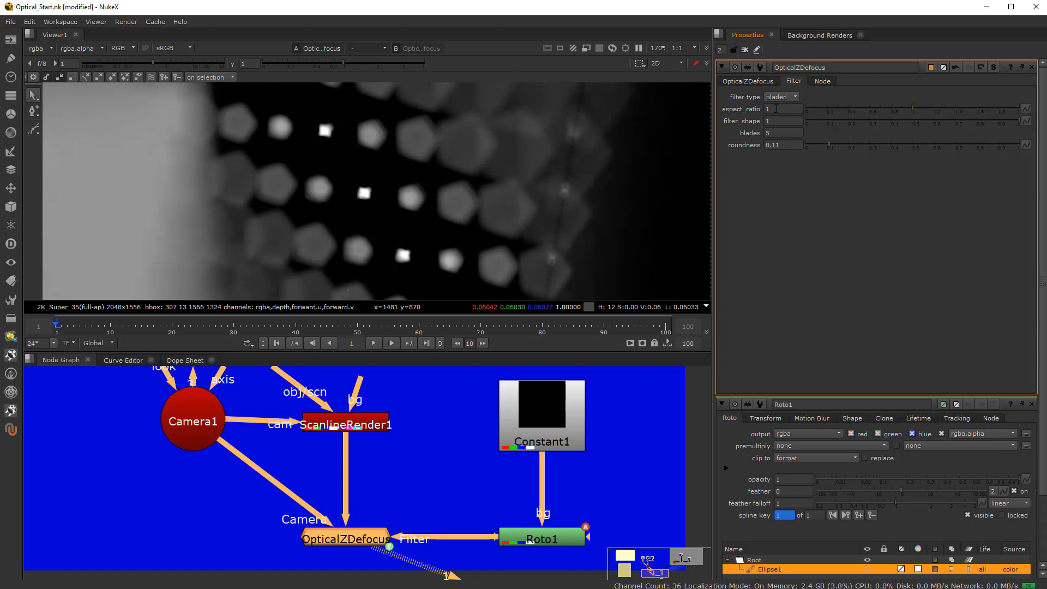
# - Try aspect ratios of 1.27 and 0.35 on the bladed filter and reset the aspect ratio to 1
pyautogui.click(770, 109)
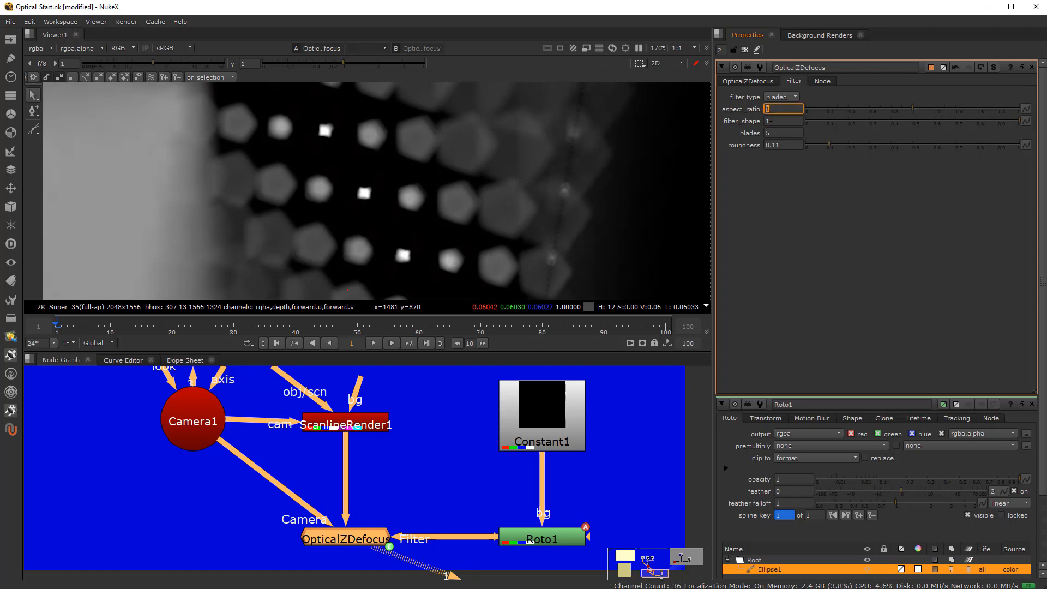
pyautogui.click(921, 112)
pyautogui.click(944, 110)
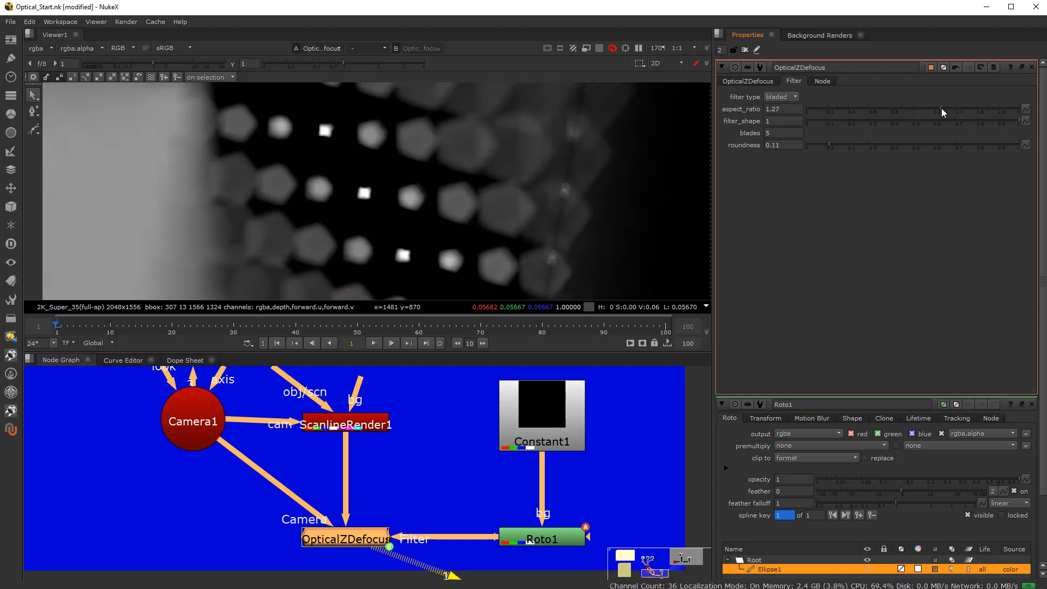
pyautogui.click(844, 111)
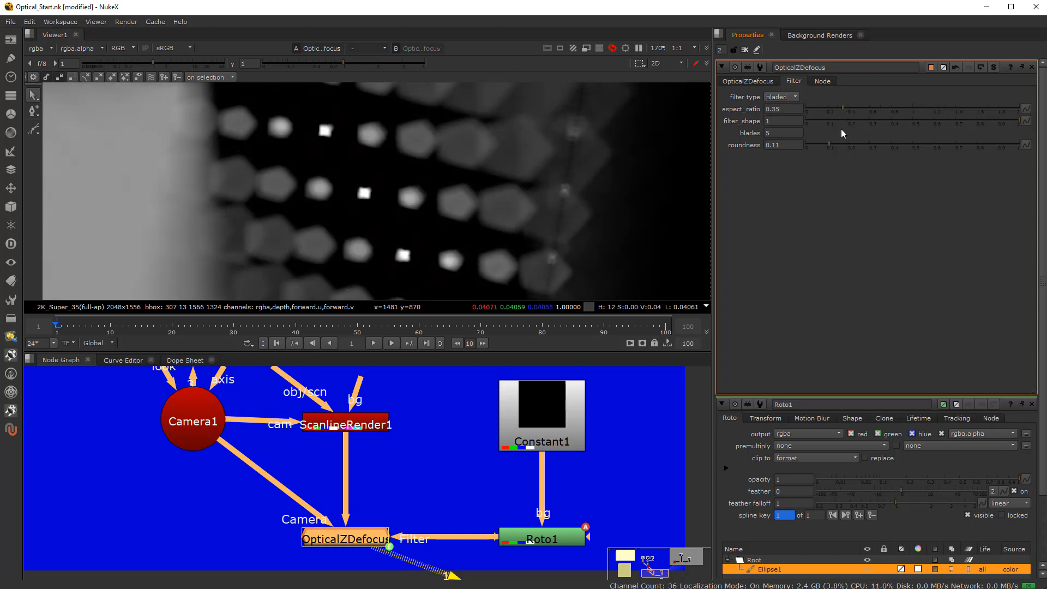
pyautogui.doubleClick(789, 111)
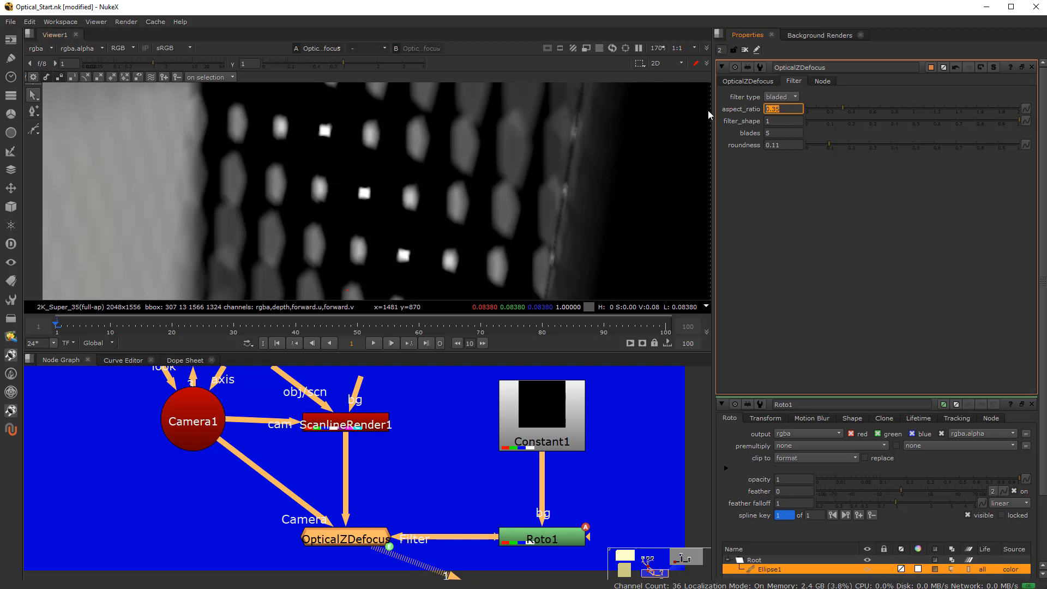
pyautogui.write('1')
# - Try a filter shape of 0.305 combined with an aspect ratio of 2 on the bladed filter
pyautogui.click(783, 121)
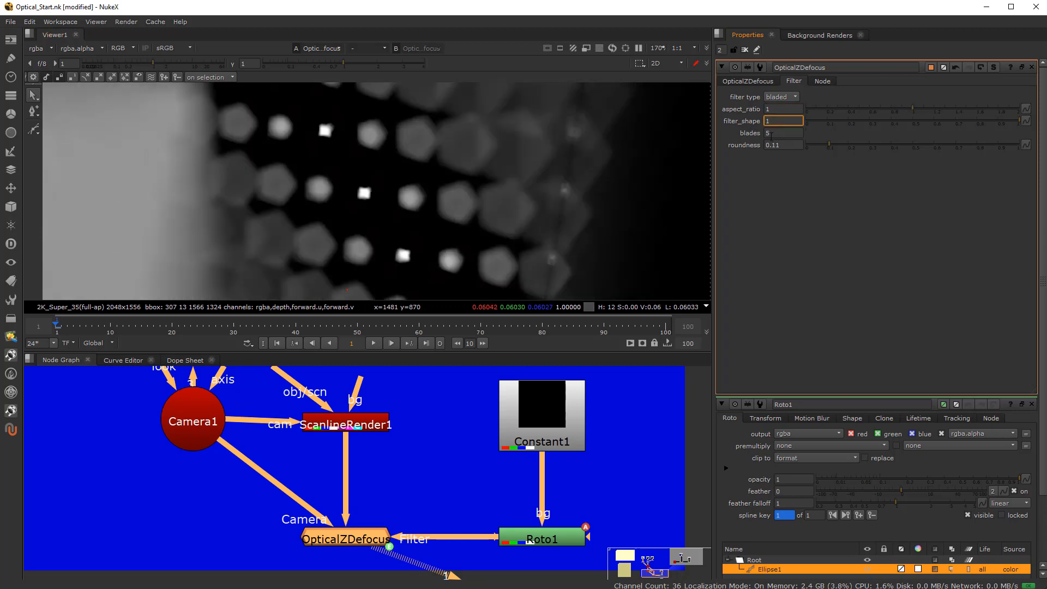
pyautogui.click(933, 121)
pyautogui.moveTo(932, 121); pyautogui.dragTo(1021, 109)
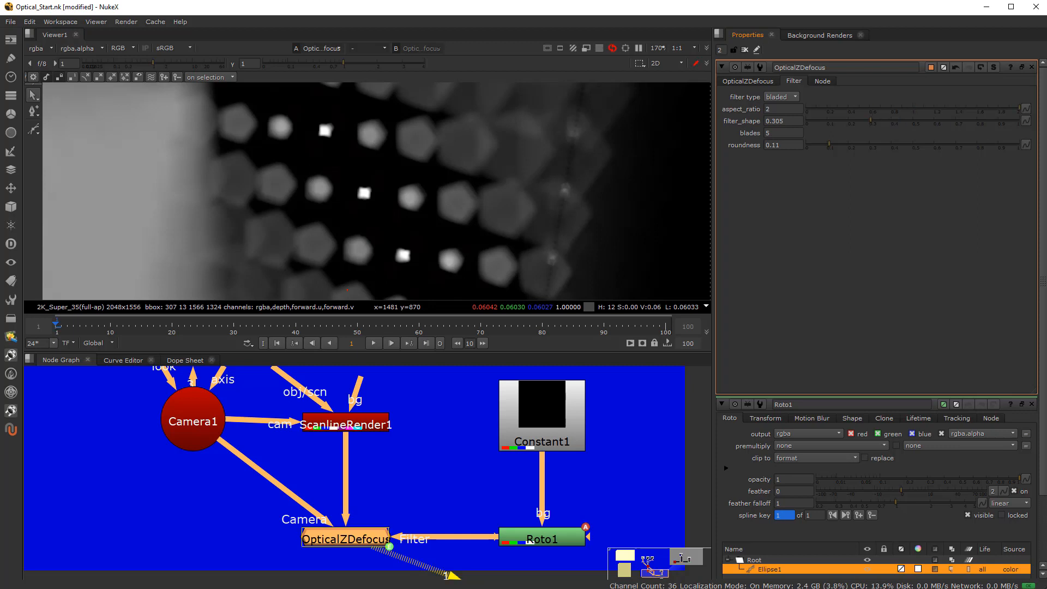
pyautogui.click(783, 98)
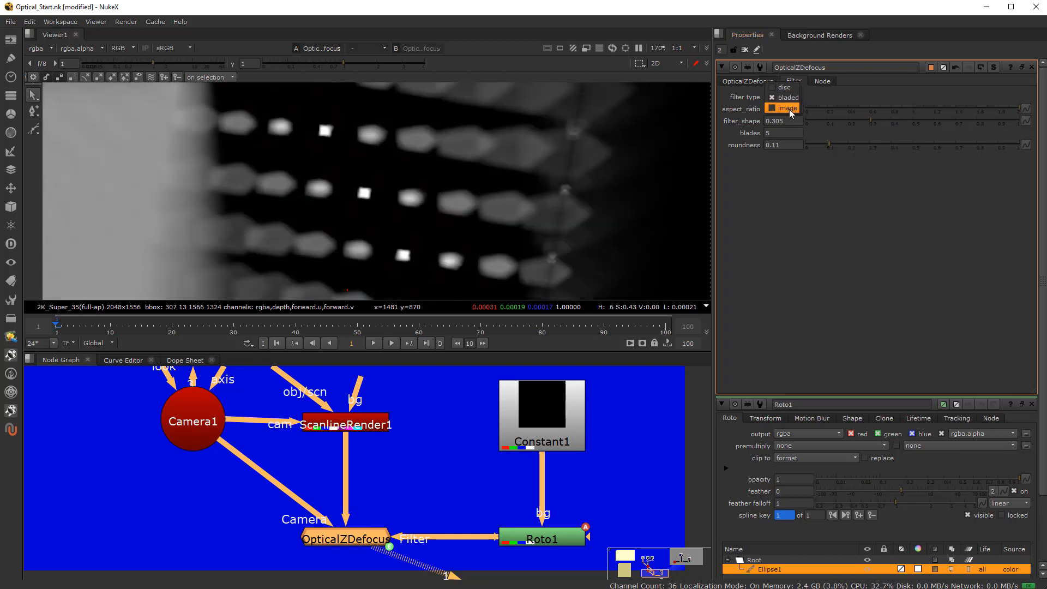
pyautogui.click(817, 201)
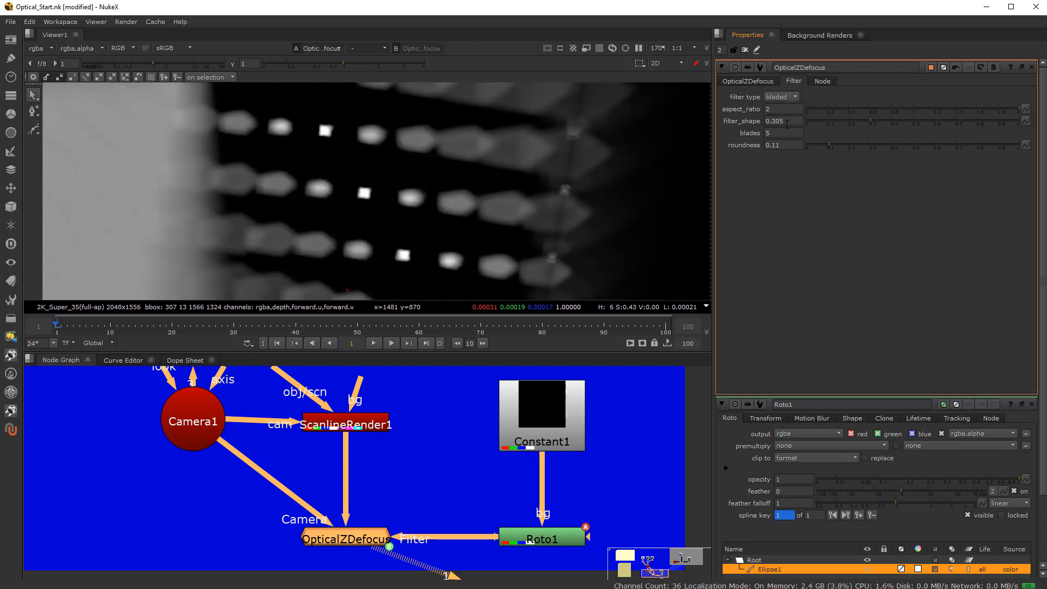
# - Try a filter shape of 0 and reset both the aspect ratio and the filter shape to 1
pyautogui.moveTo(791, 121); pyautogui.dragTo(731, 121)
pyautogui.write('1')
pyautogui.click(784, 110)
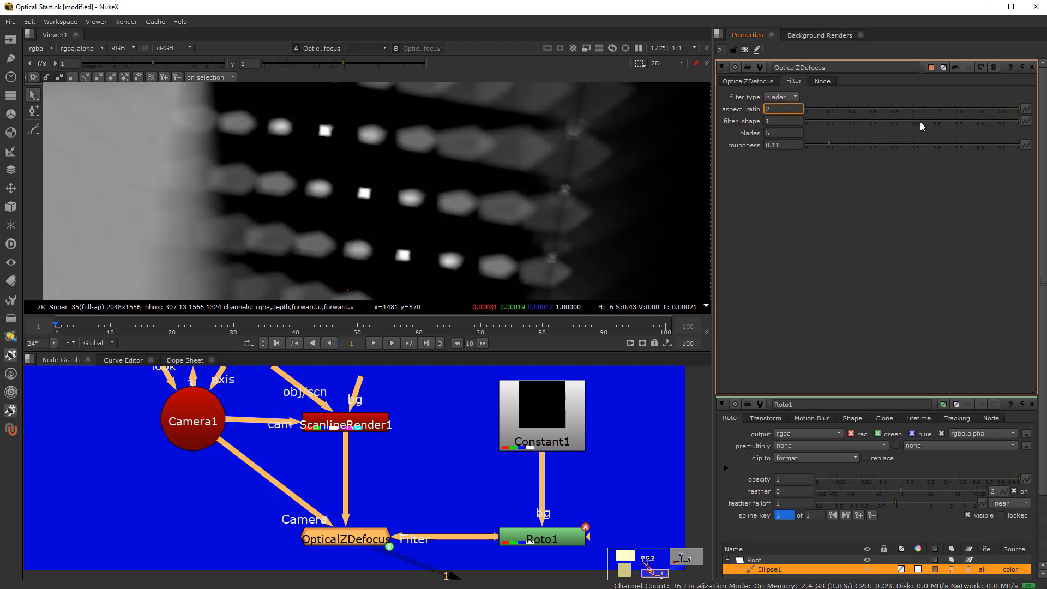
pyautogui.moveTo(901, 122); pyautogui.dragTo(713, 129)
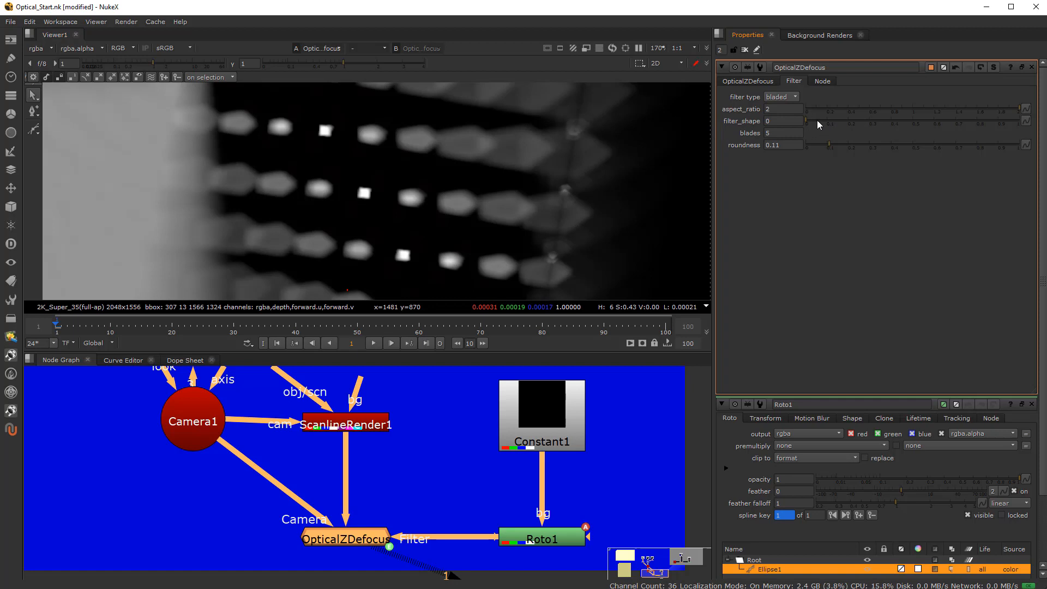
pyautogui.moveTo(780, 121); pyautogui.dragTo(745, 120)
pyautogui.hotkey('shift', 'Tab')
pyautogui.write('1')
pyautogui.press('Tab')
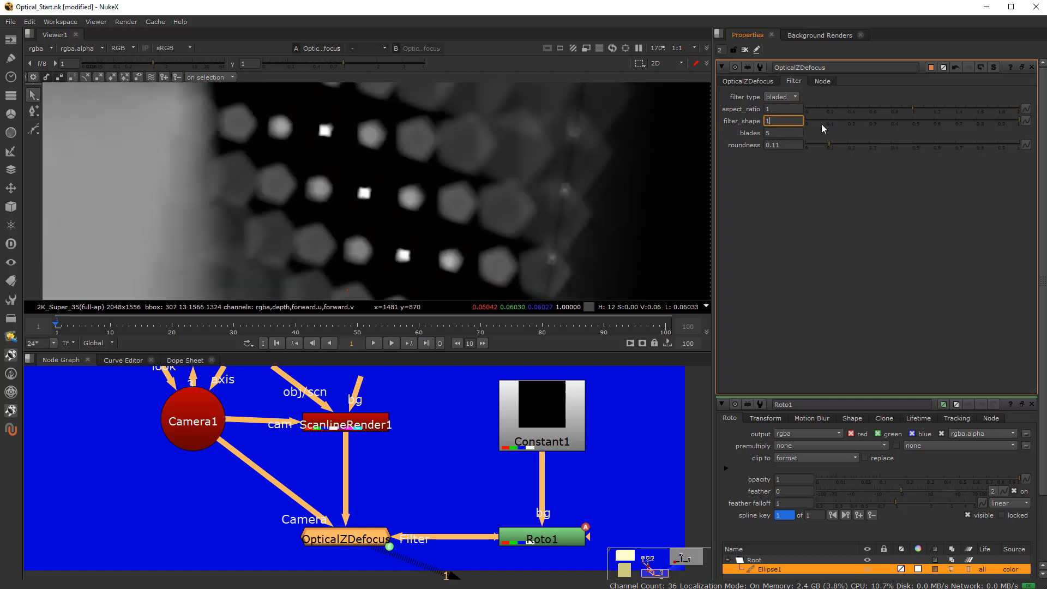
pyautogui.moveTo(837, 124); pyautogui.dragTo(1024, 128)
# - Try the disc and image filter types on the OpticalZDefocus bokeh
pyautogui.click(794, 97)
pyautogui.click(784, 87)
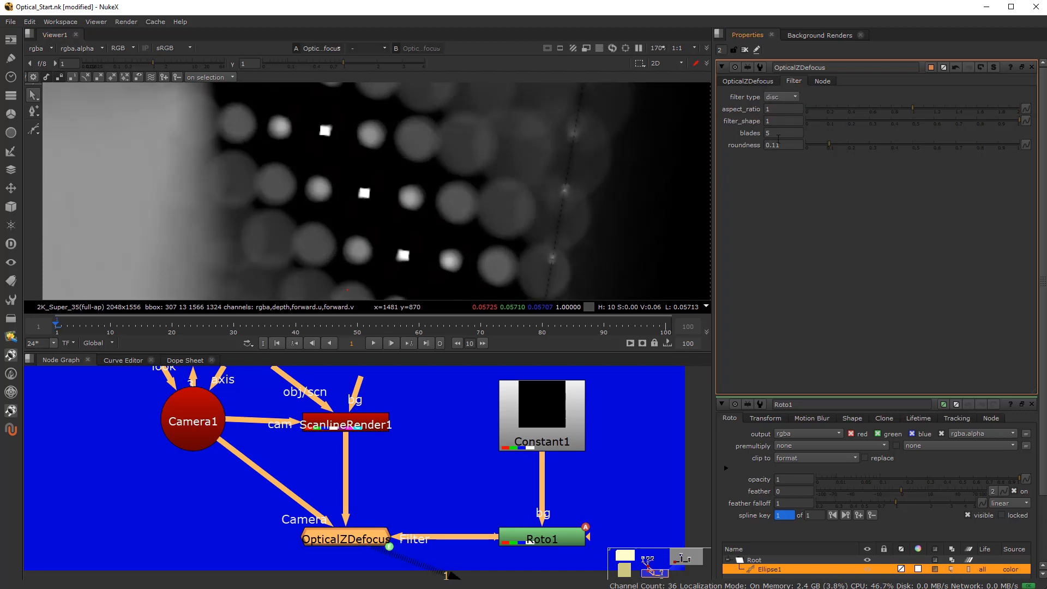
pyautogui.click(785, 118)
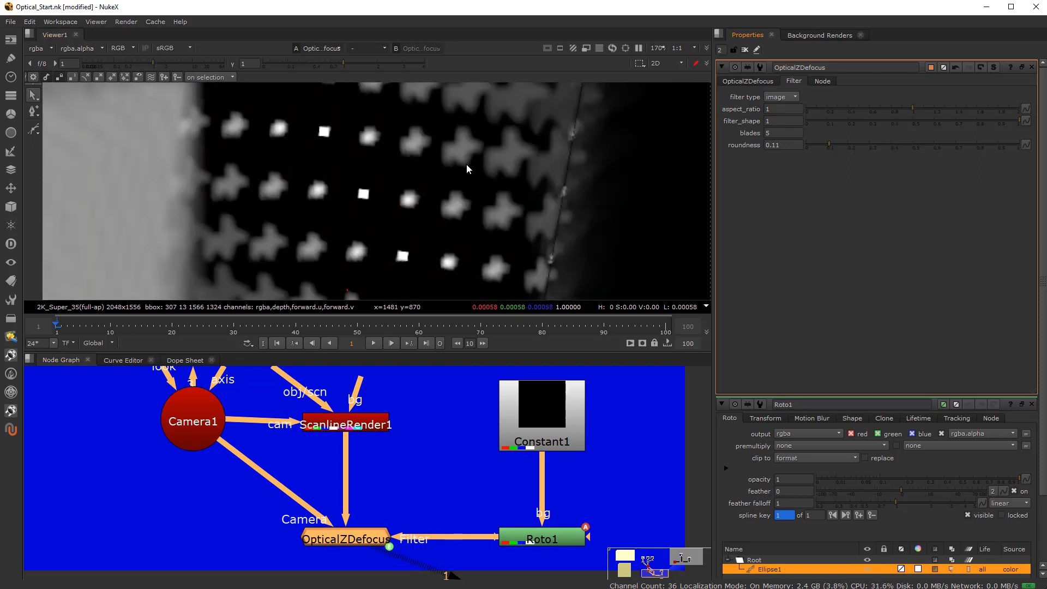
# - View the whole Roto1 filter shape and compare it with the bokeh in the OpticalZDefocus output
pyautogui.click(541, 539)
pyautogui.press('1')
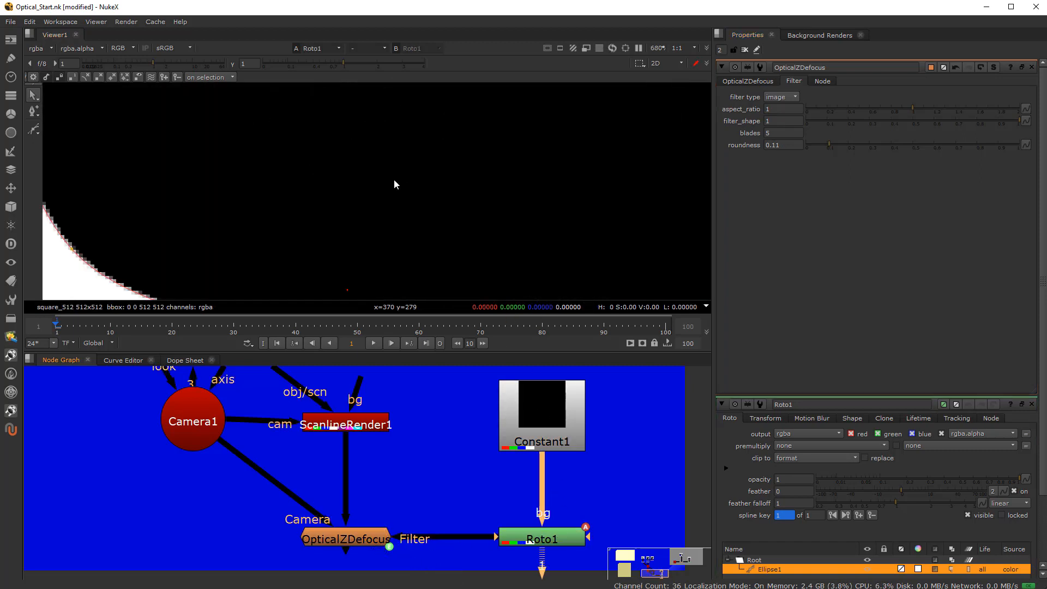
pyautogui.press('f')
pyautogui.click(346, 532)
pyautogui.press('1')
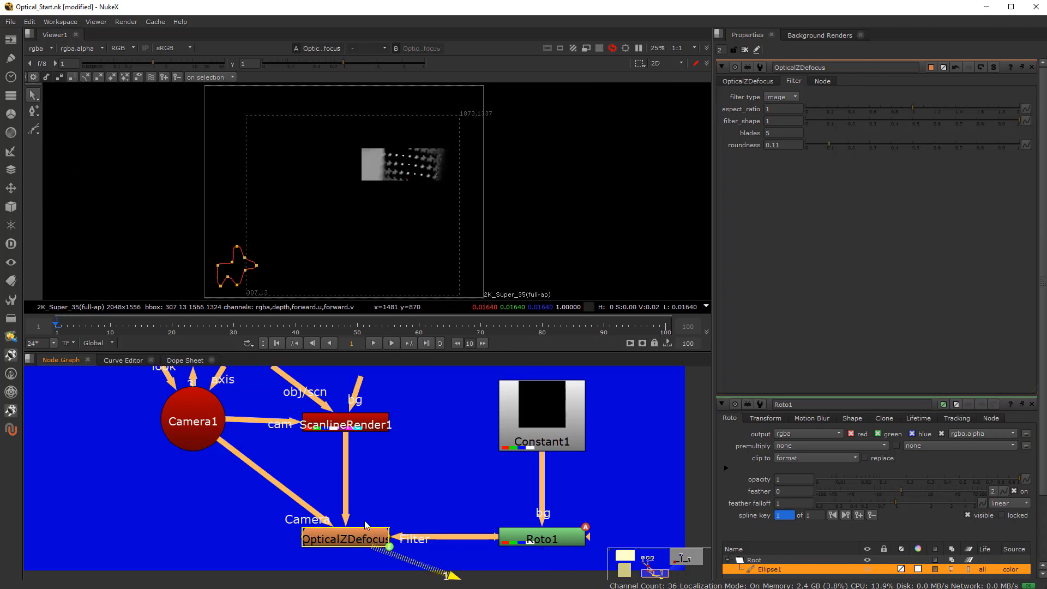
pyautogui.scroll(8, 420, 172)
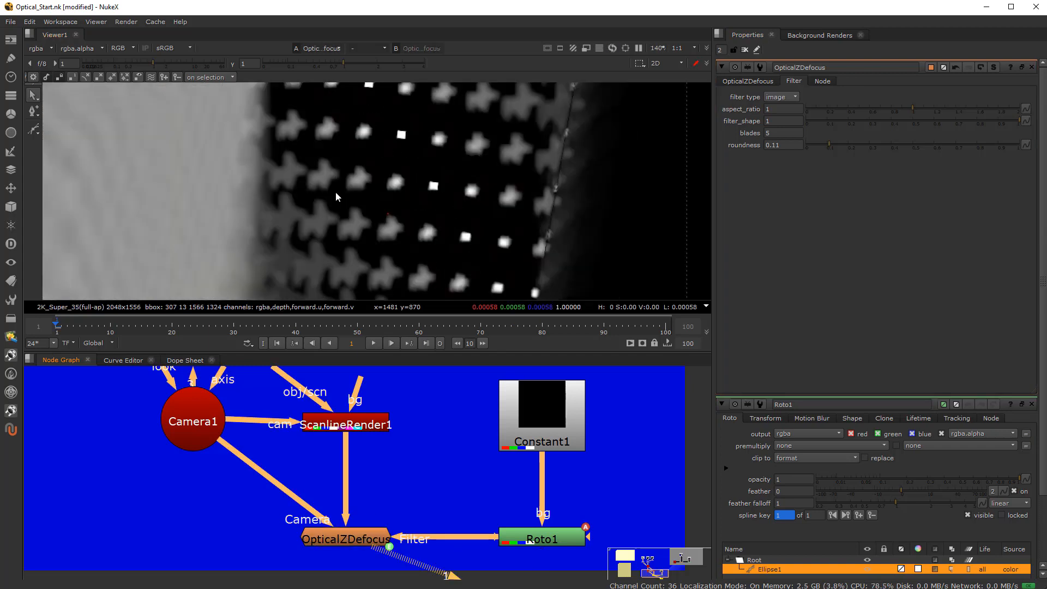
# - Set the filter type back to bladed and view both cubes
pyautogui.click(781, 97)
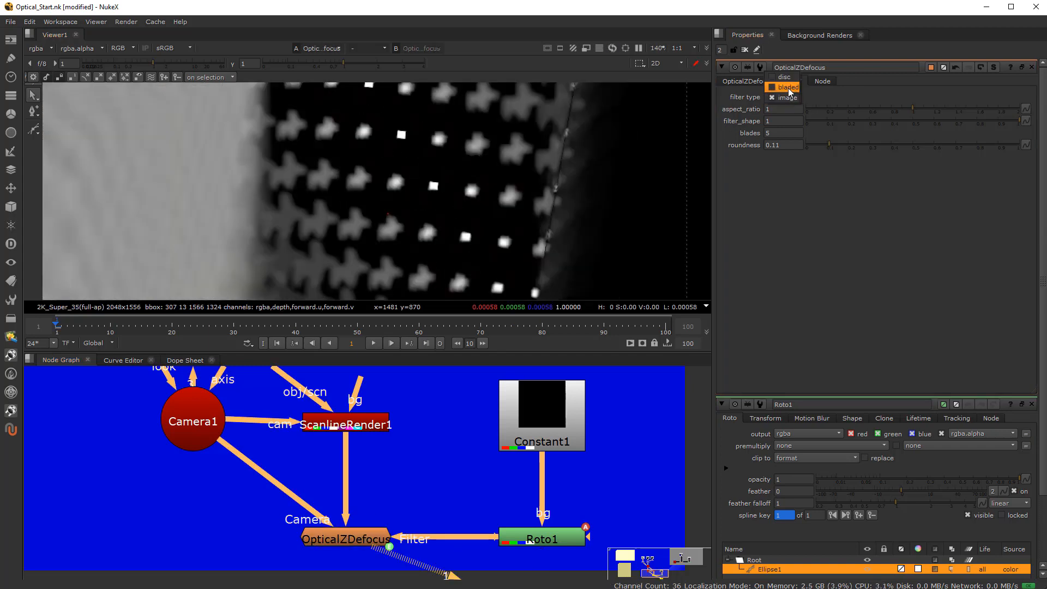
pyautogui.click(781, 86)
pyautogui.scroll(-6, 389, 226)
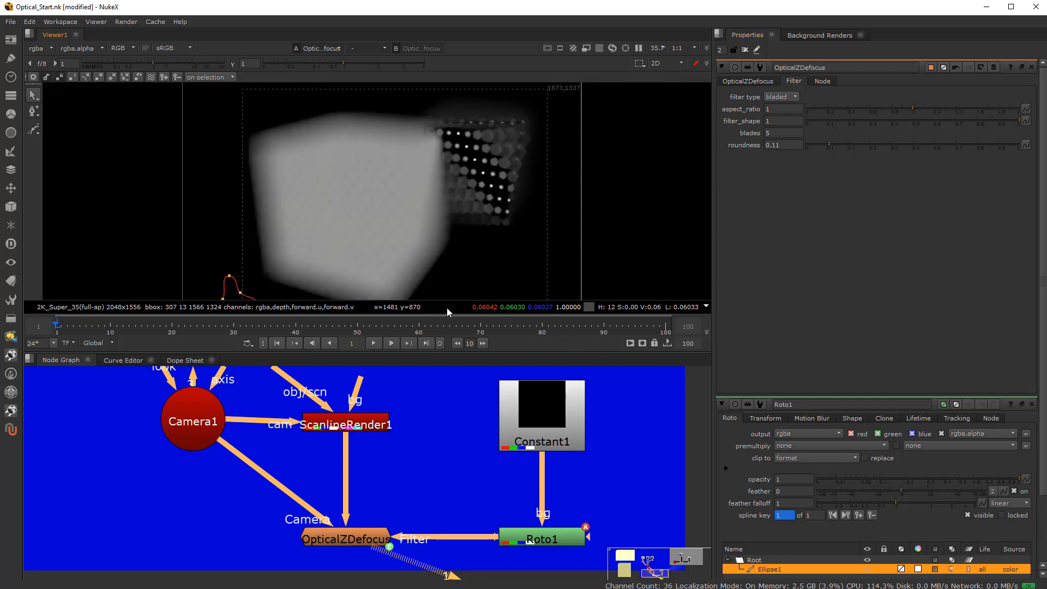
# - Show the circle of confusion of the OpticalZDefocus node over both cubes
pyautogui.click(764, 81)
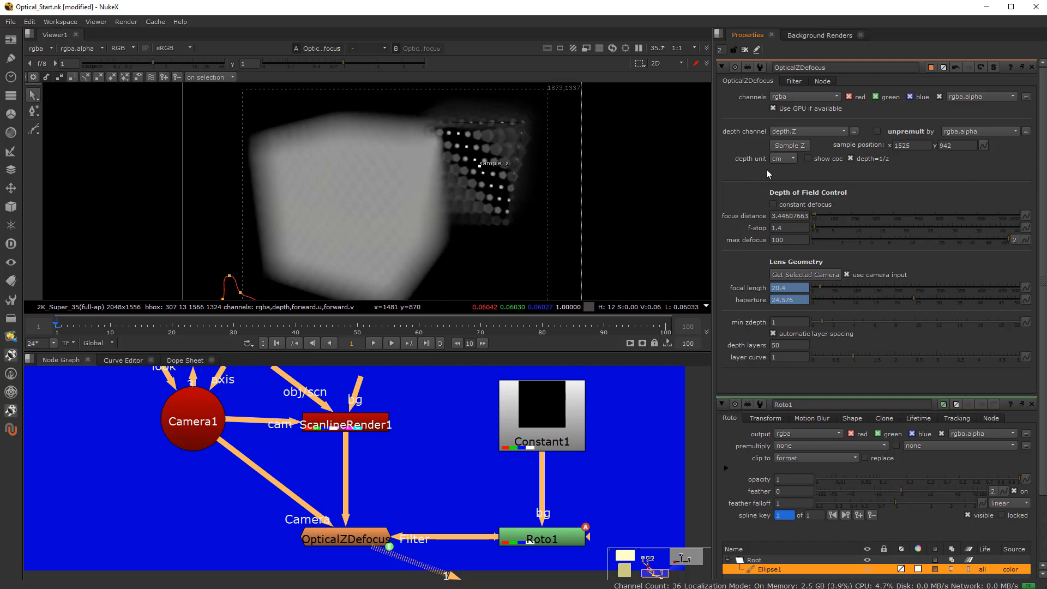
pyautogui.scroll(2, 356, 222)
pyautogui.scroll(-2, 385, 208)
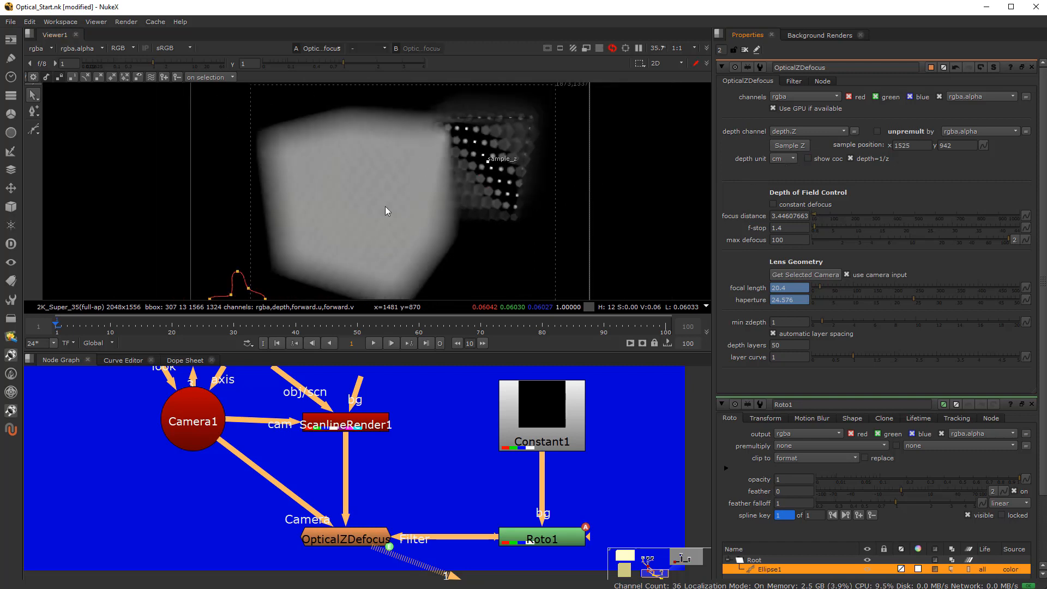
pyautogui.moveTo(395, 199); pyautogui.dragTo(416, 229, button='middle')
pyautogui.scroll(3, 398, 212)
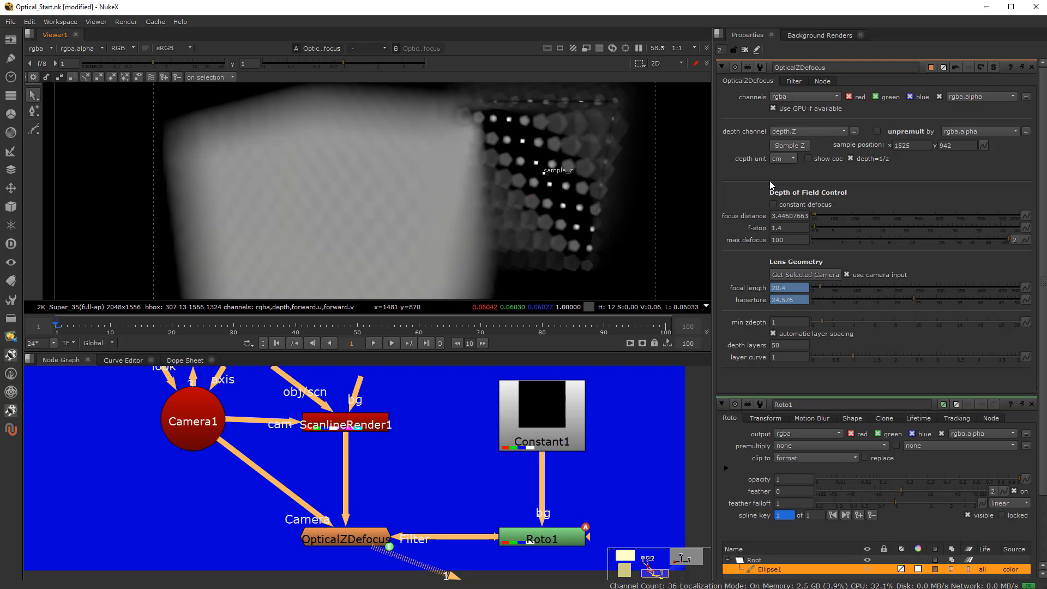
pyautogui.click(809, 159)
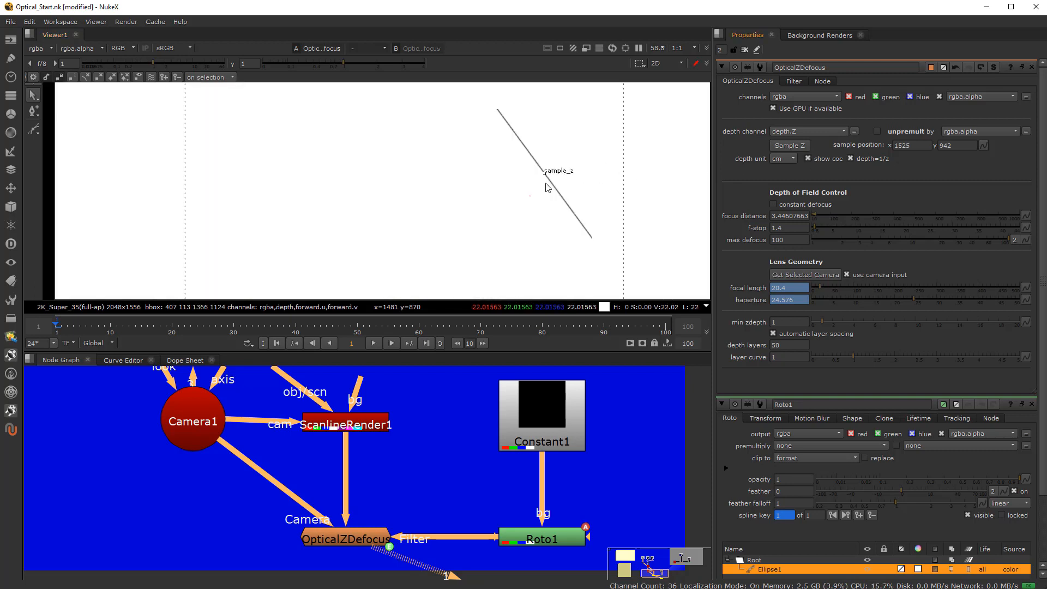
# - Move the sample point onto the front cube at about x 1054, y 835 and sample its depth as focus distance
pyautogui.moveTo(546, 174); pyautogui.dragTo(393, 207)
pyautogui.click(794, 146)
pyautogui.scroll(2, 400, 216)
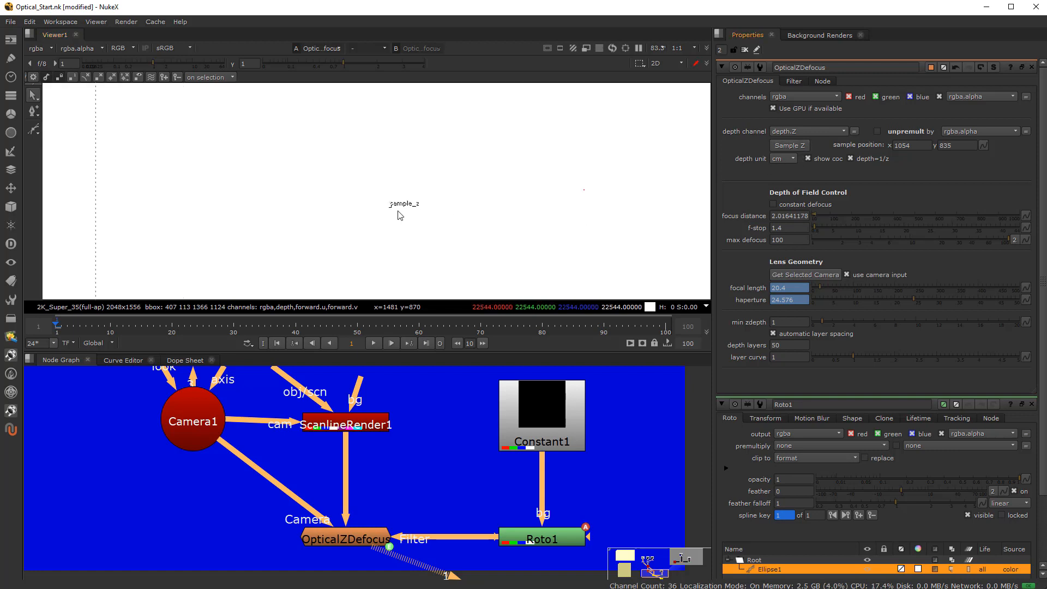
pyautogui.scroll(-1, 400, 216)
# - Set the depth unit to m and sample the focus distance on the front cube at about x 943, y 845
pyautogui.click(784, 159)
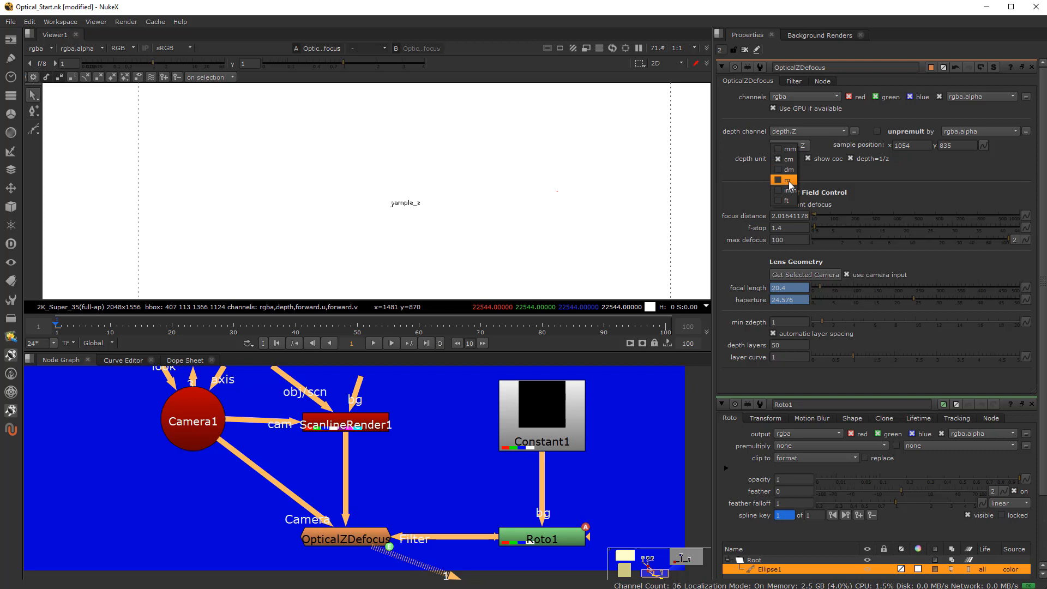
pyautogui.click(789, 181)
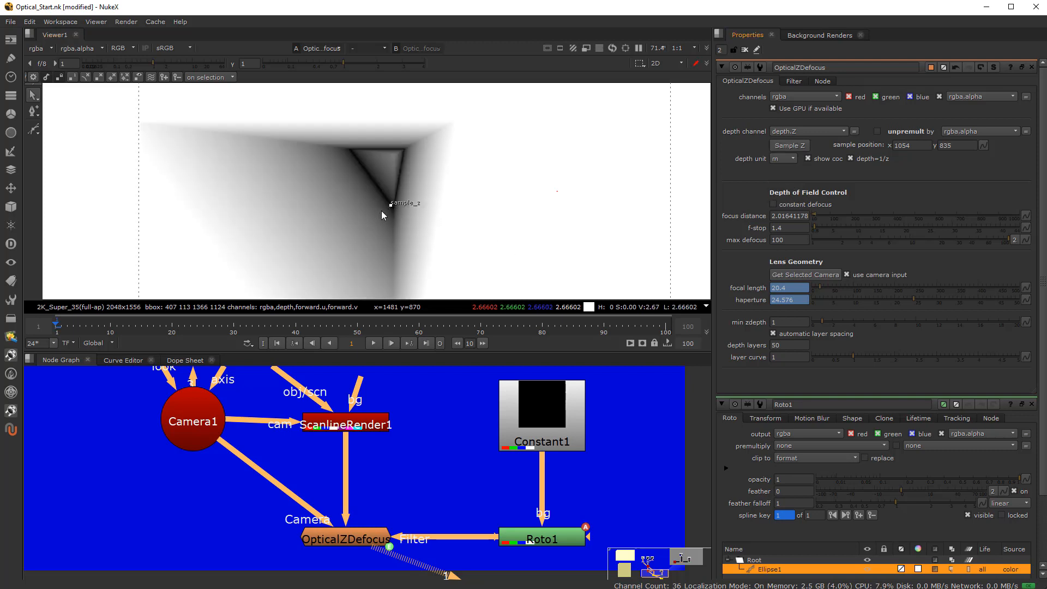
pyautogui.moveTo(391, 205); pyautogui.dragTo(349, 201)
pyautogui.click(792, 146)
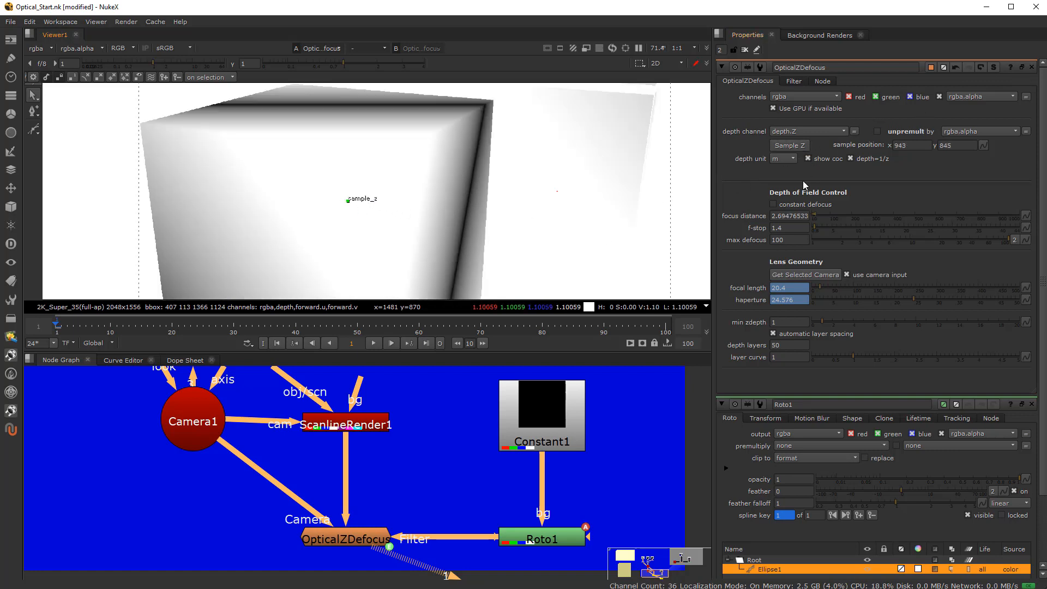
pyautogui.click(790, 146)
# - Resample the focus distance on the front cube at about x 970, y 933 and again at x 962, y 876
pyautogui.moveTo(348, 204); pyautogui.dragTo(359, 169)
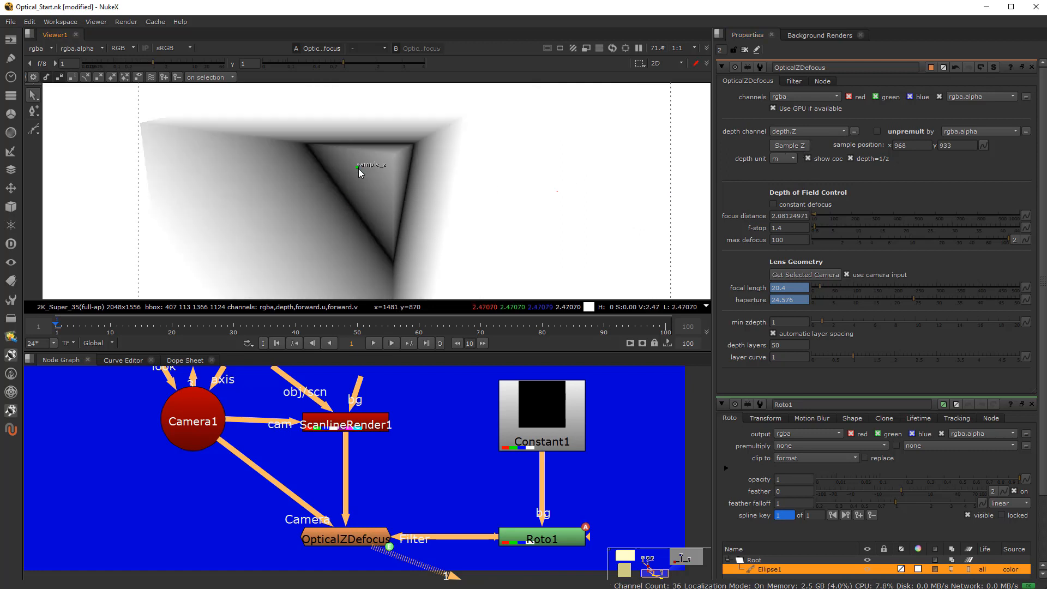
pyautogui.click(780, 147)
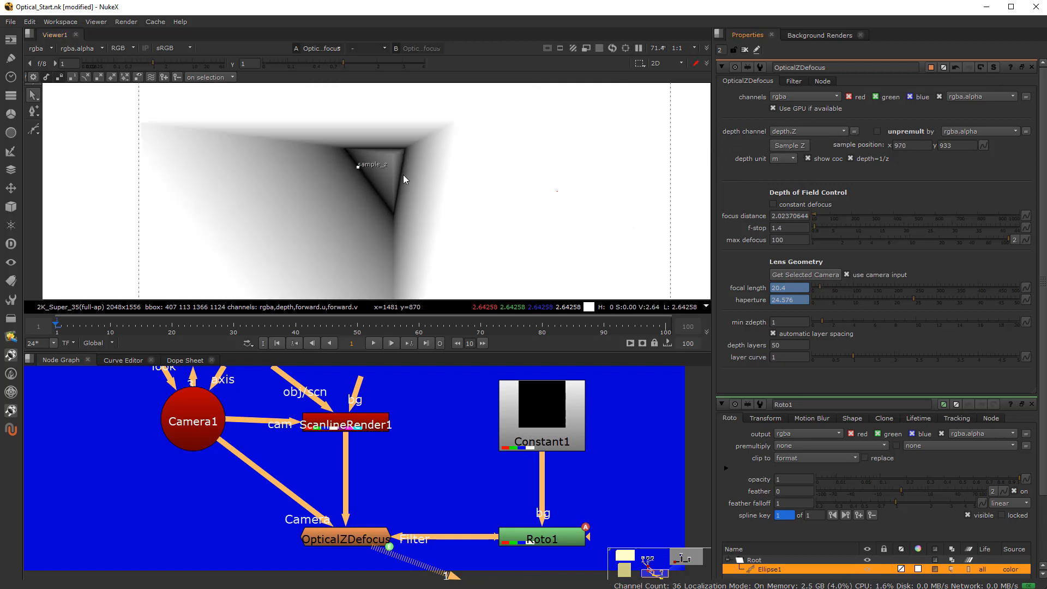
pyautogui.moveTo(360, 169); pyautogui.dragTo(356, 191)
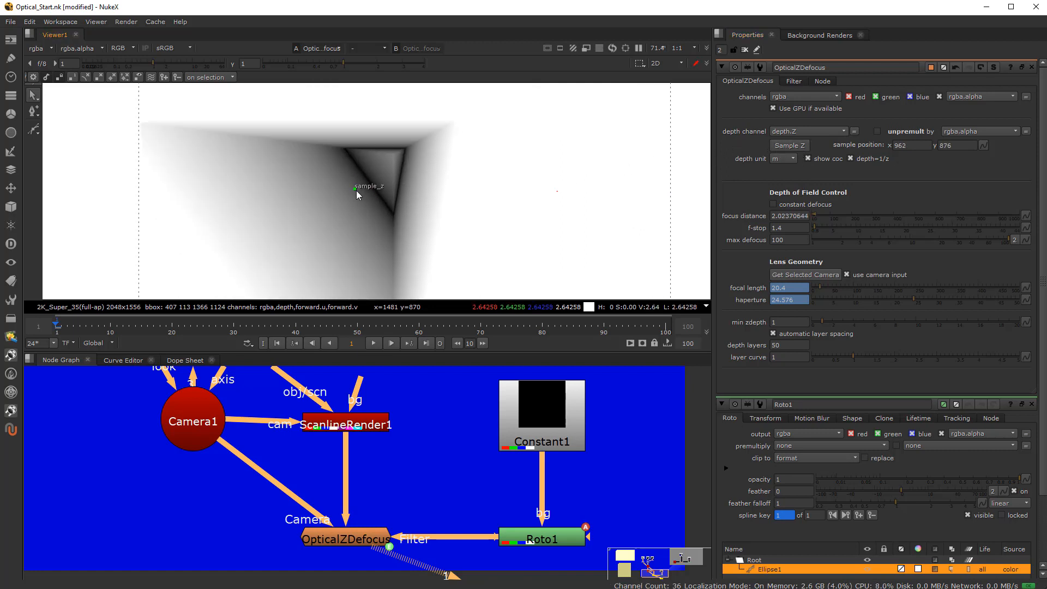
pyautogui.click(790, 147)
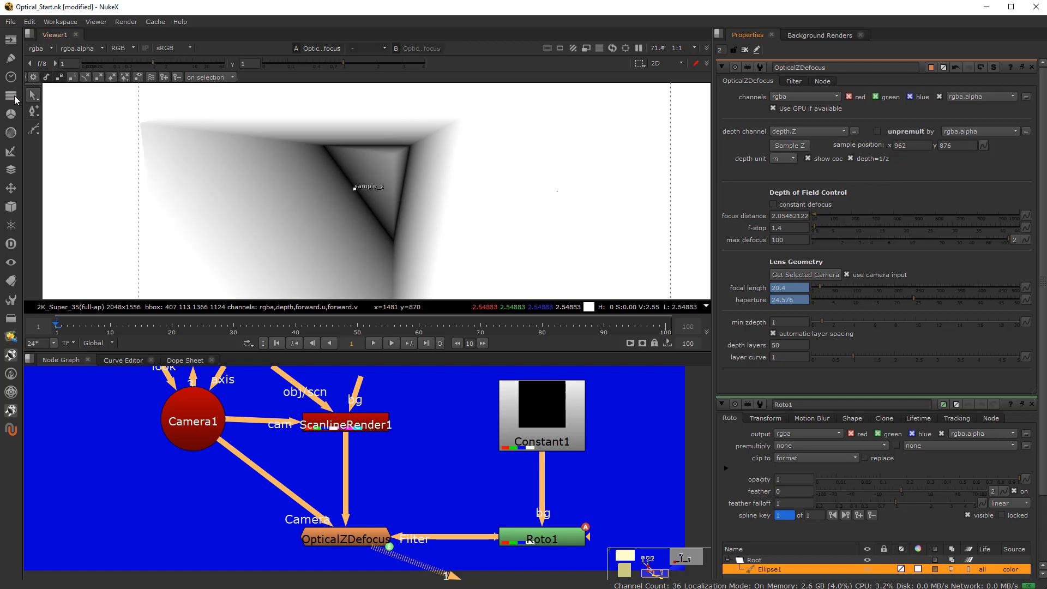
# - Toggle the show coc and depth=1/z options off and on to compare their effect
pyautogui.click(808, 158)
pyautogui.click(808, 158)
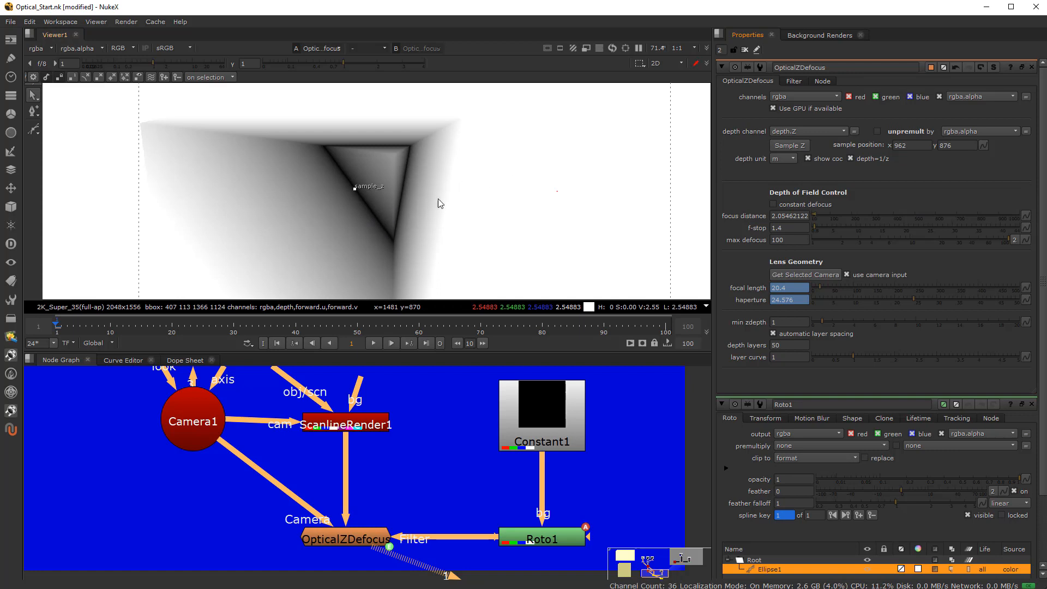
pyautogui.click(851, 158)
pyautogui.click(851, 159)
pyautogui.click(851, 158)
pyautogui.click(851, 159)
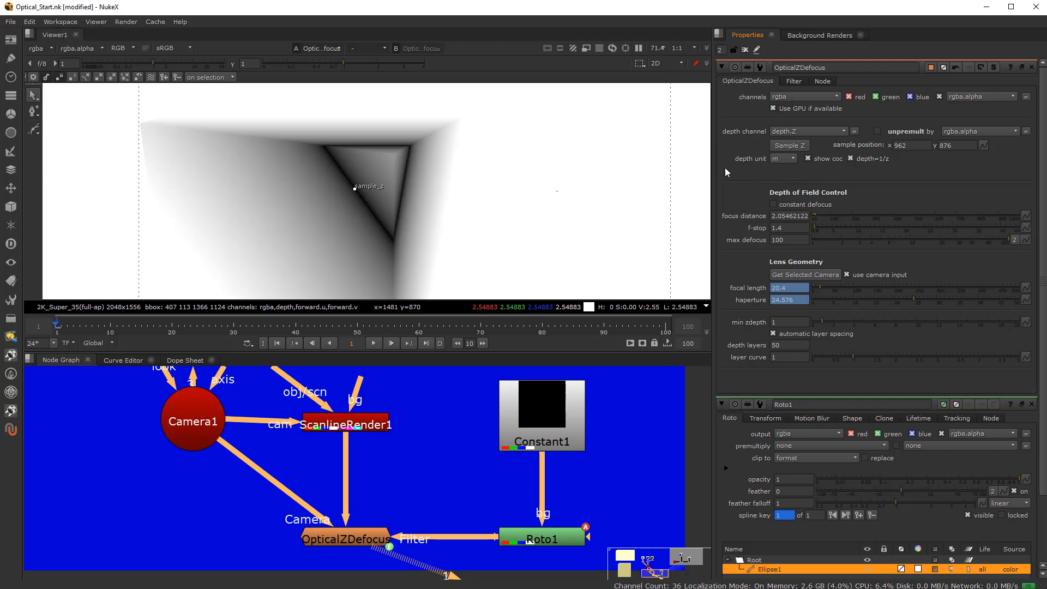
pyautogui.click(854, 161)
# - Turn off the circle of confusion display to return to the defocused image of the cubes
pyautogui.click(807, 159)
pyautogui.scroll(-1, 401, 192)
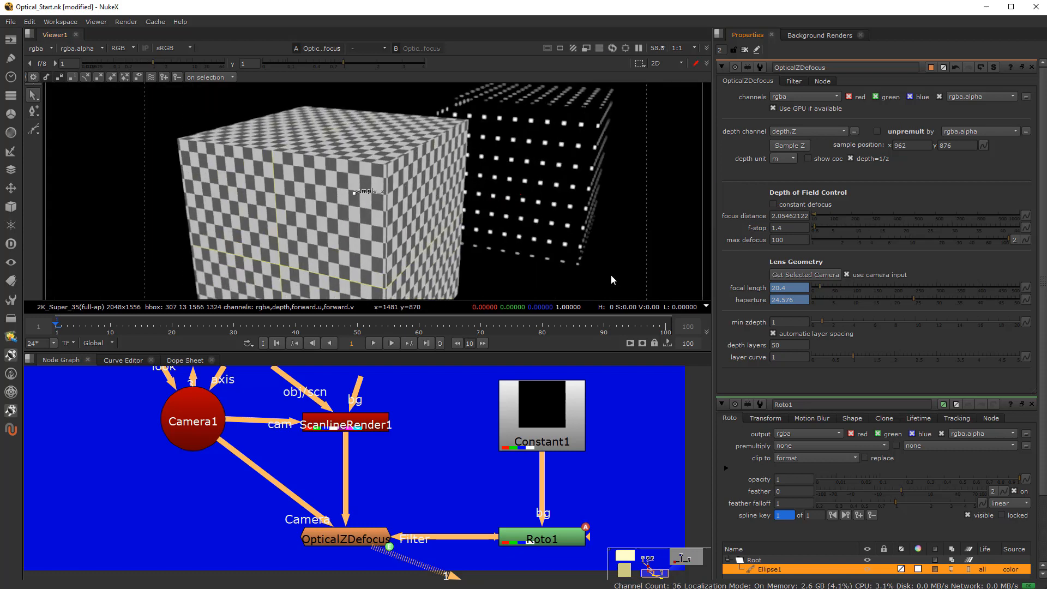
# - Preview constant defocus at several max defocus amounts, leave max defocus at 18.5, and turn constant defocus back off
pyautogui.click(773, 204)
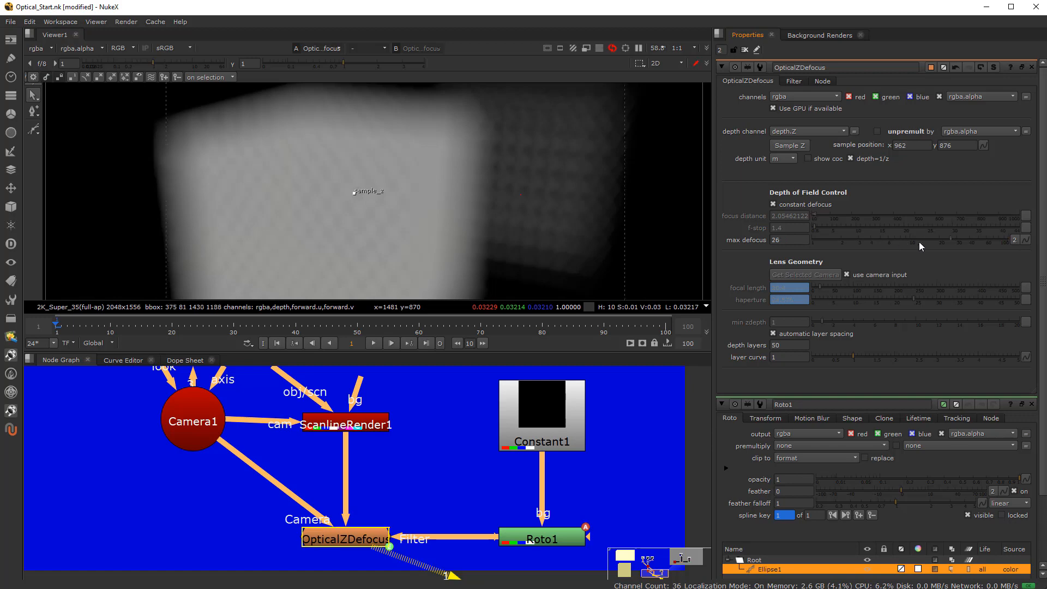
pyautogui.click(868, 241)
pyautogui.moveTo(875, 243); pyautogui.dragTo(918, 247)
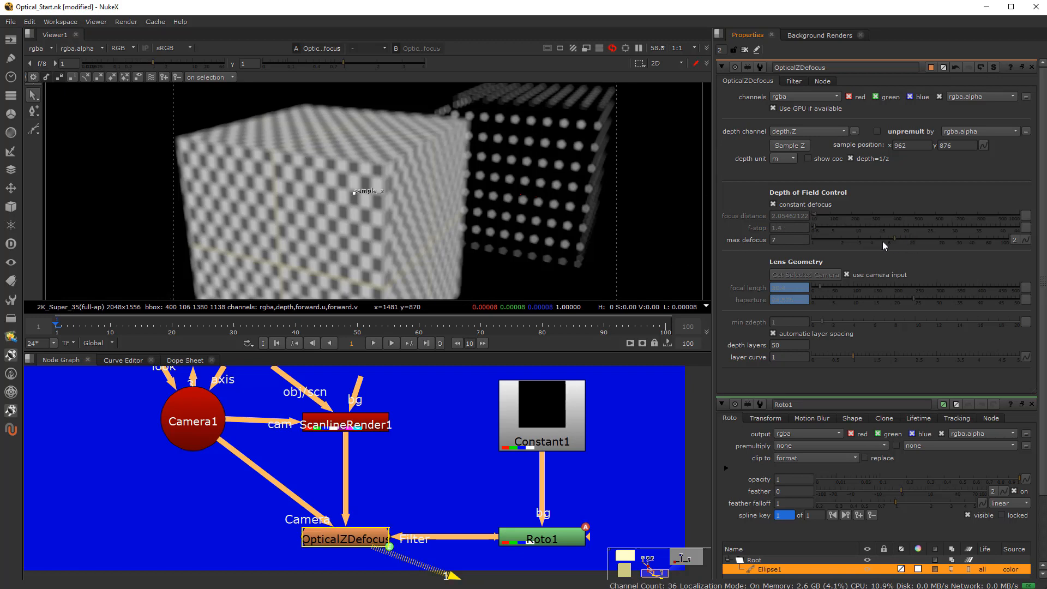
pyautogui.moveTo(883, 242); pyautogui.dragTo(937, 243)
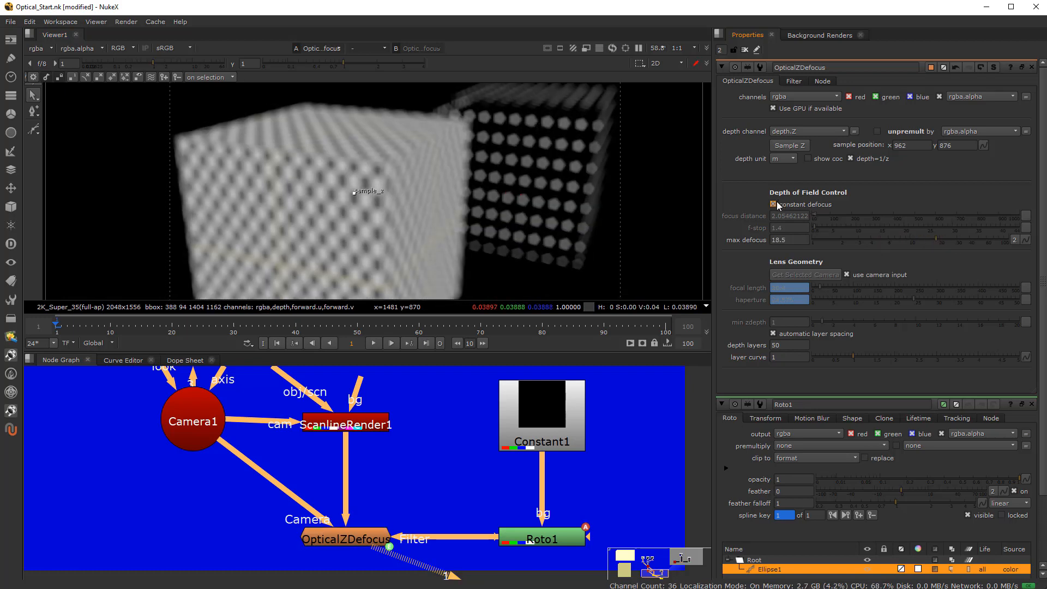
pyautogui.click(774, 204)
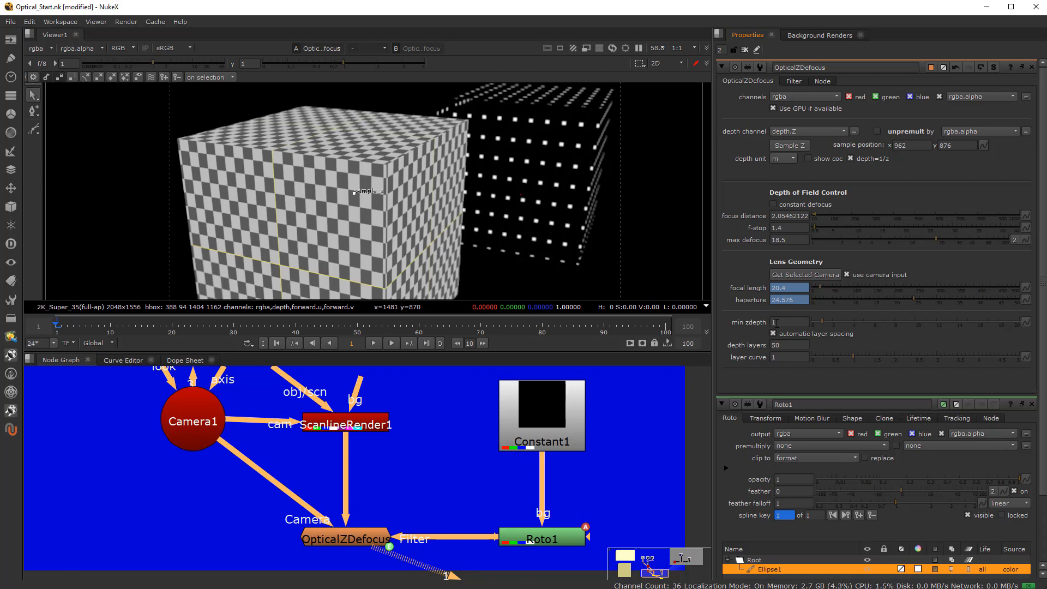
# - Set the OpticalZDefocus min zdepth to 0
pyautogui.scroll(-2, 418, 194)
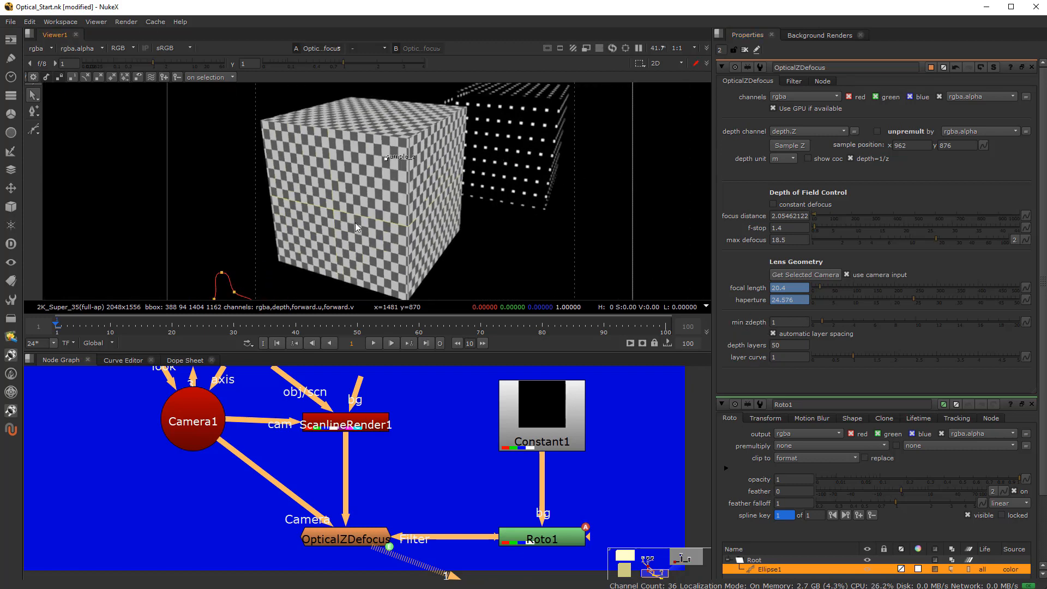
pyautogui.click(792, 323)
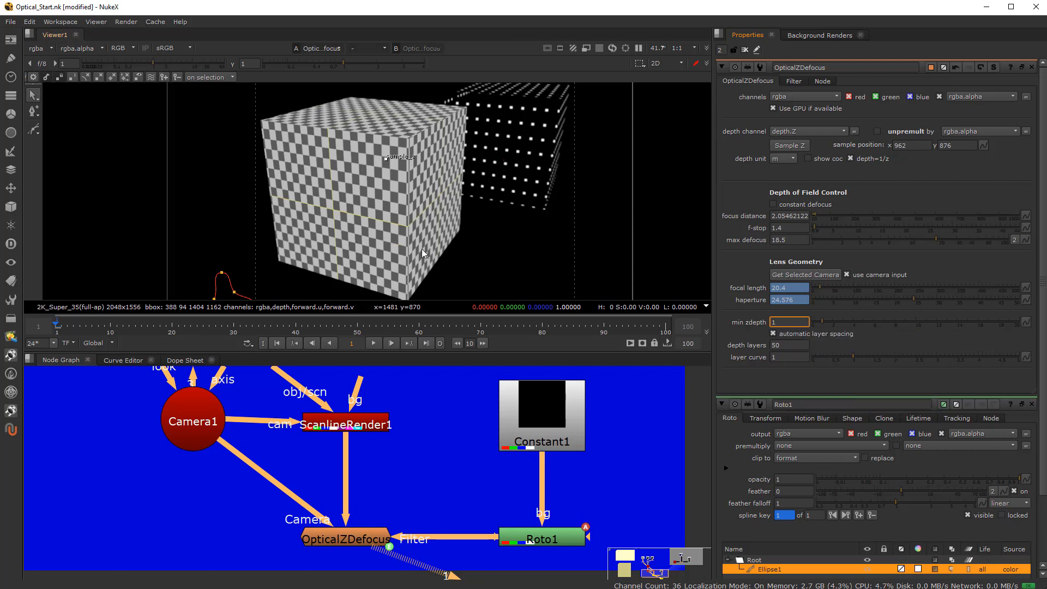
pyautogui.write('a')
pyautogui.moveTo(793, 325); pyautogui.dragTo(770, 334)
pyautogui.write('0')
pyautogui.press('Return')
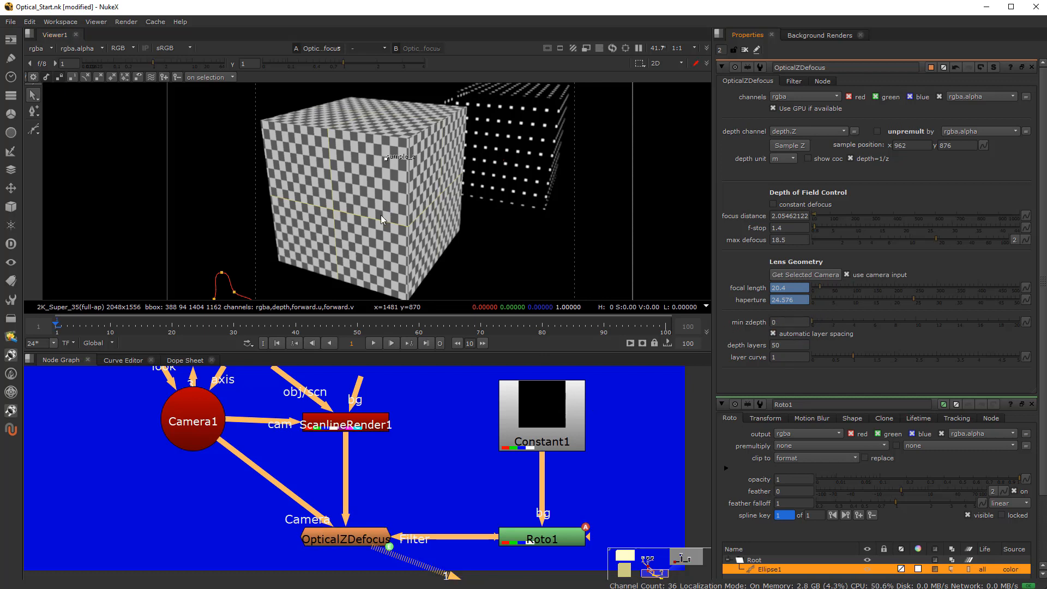
# - Set min zdepth to 0.3 while viewing the depth layer, and return the viewer to rgba
pyautogui.click(53, 48)
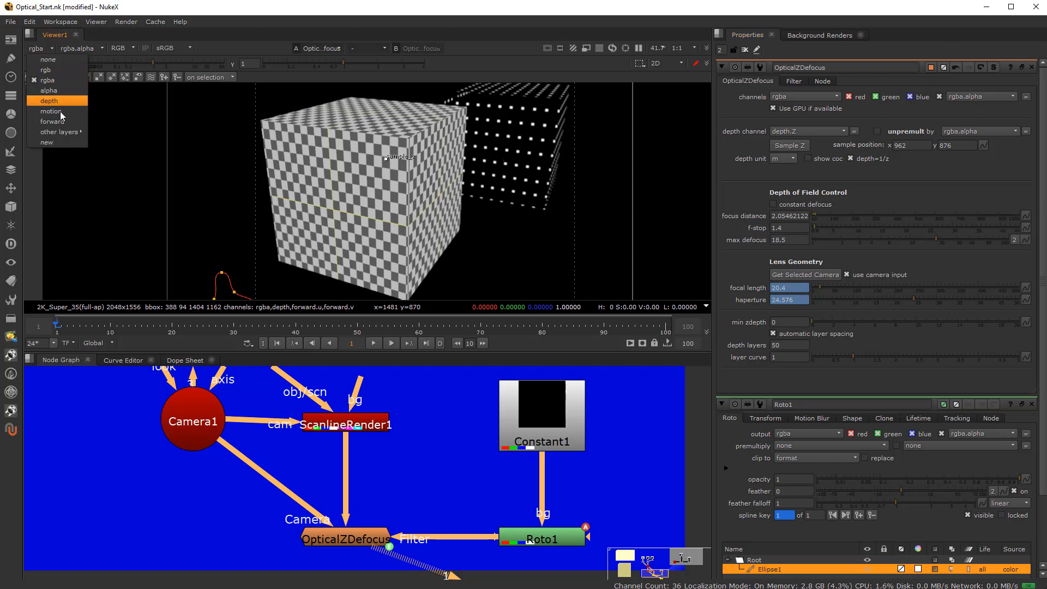
pyautogui.click(50, 101)
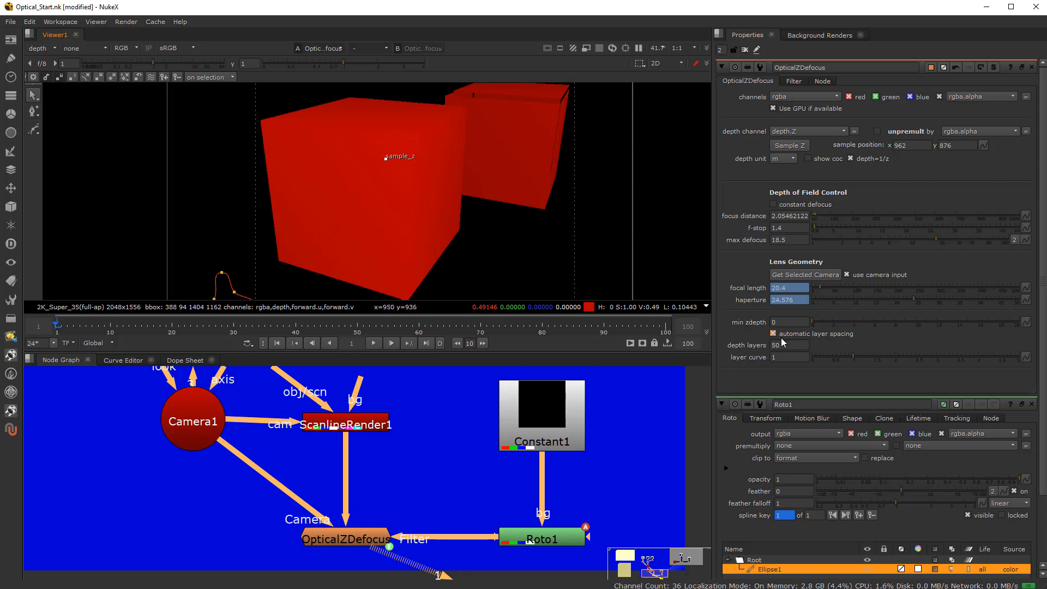
pyautogui.moveTo(786, 321)
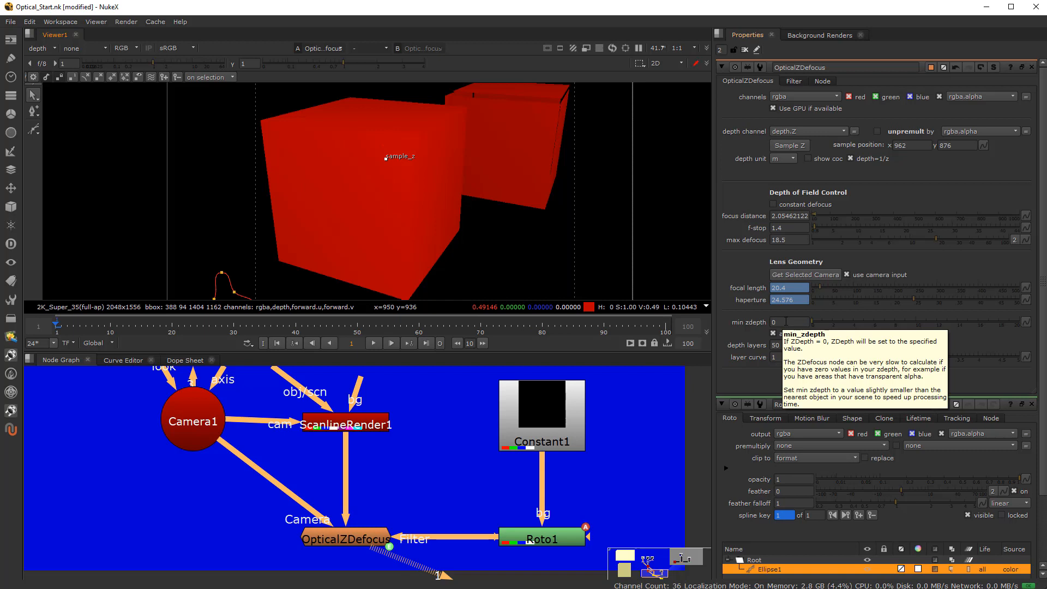
pyautogui.click(787, 321)
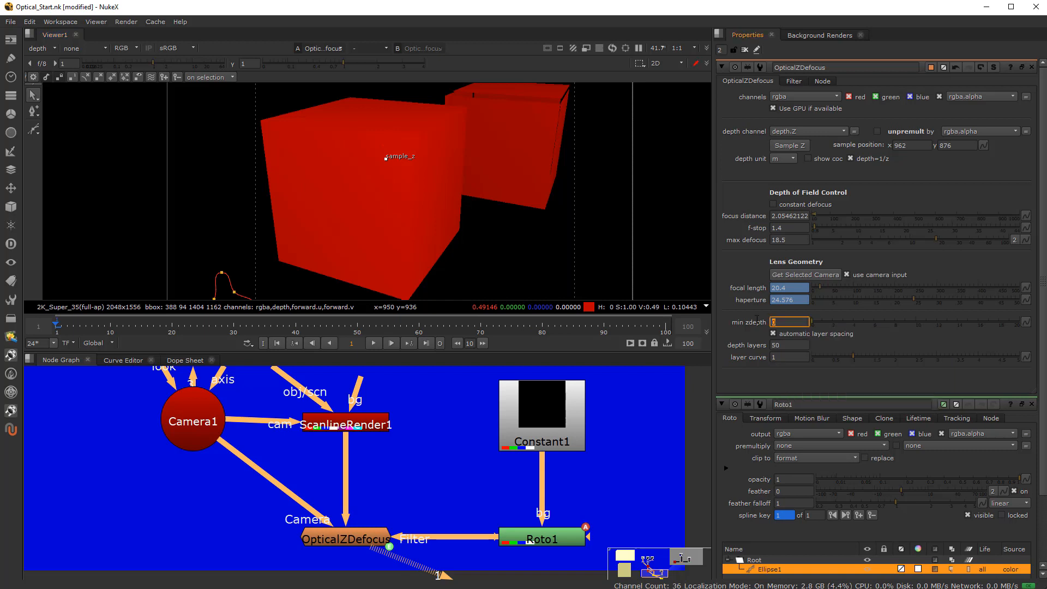
pyautogui.write('0.3')
pyautogui.press('Return')
pyautogui.click(807, 344)
pyautogui.click(40, 48)
pyautogui.click(43, 78)
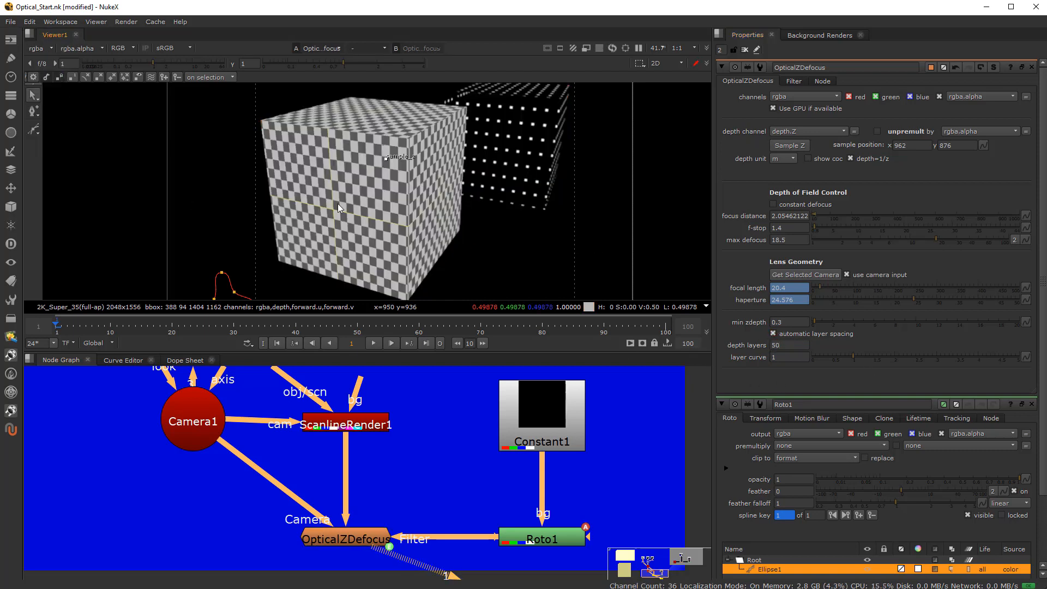
# - Set the OpticalZDefocus depth unit to ft and the f-stop to 0.9
pyautogui.click(793, 158)
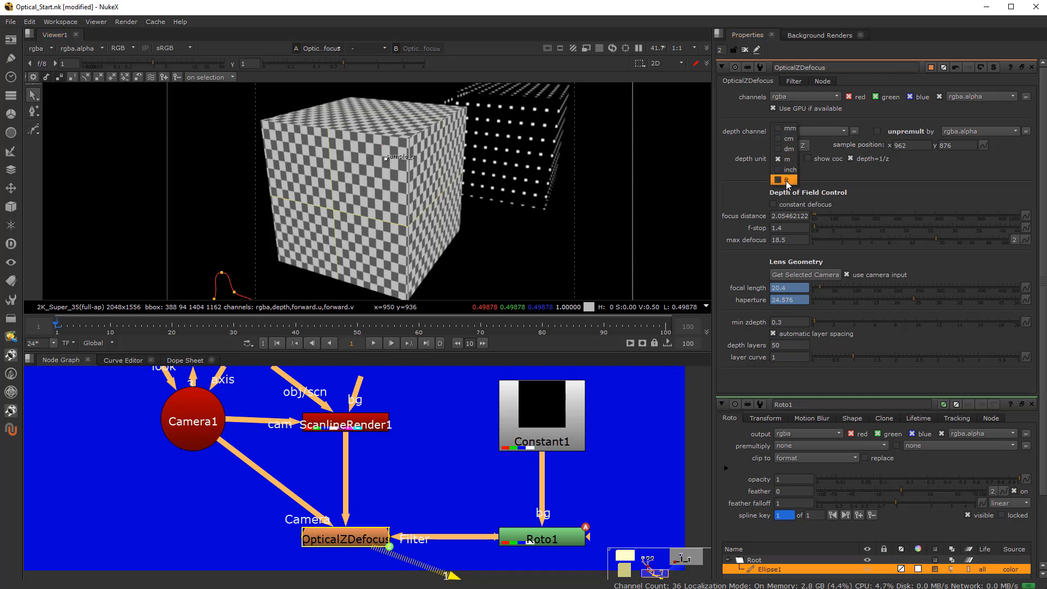
pyautogui.click(790, 179)
pyautogui.scroll(4, 436, 193)
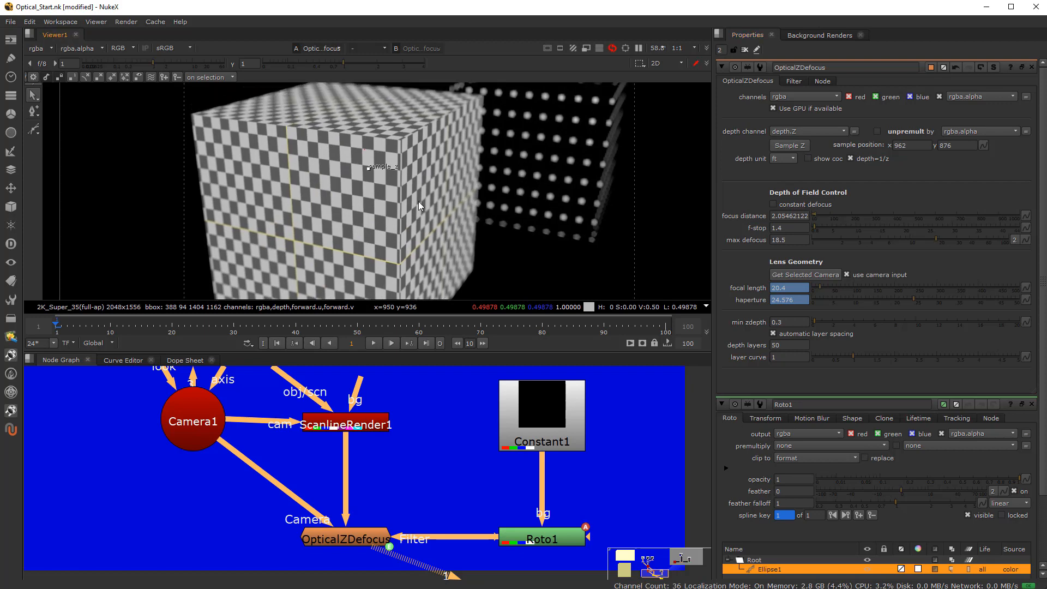
pyautogui.click(783, 228)
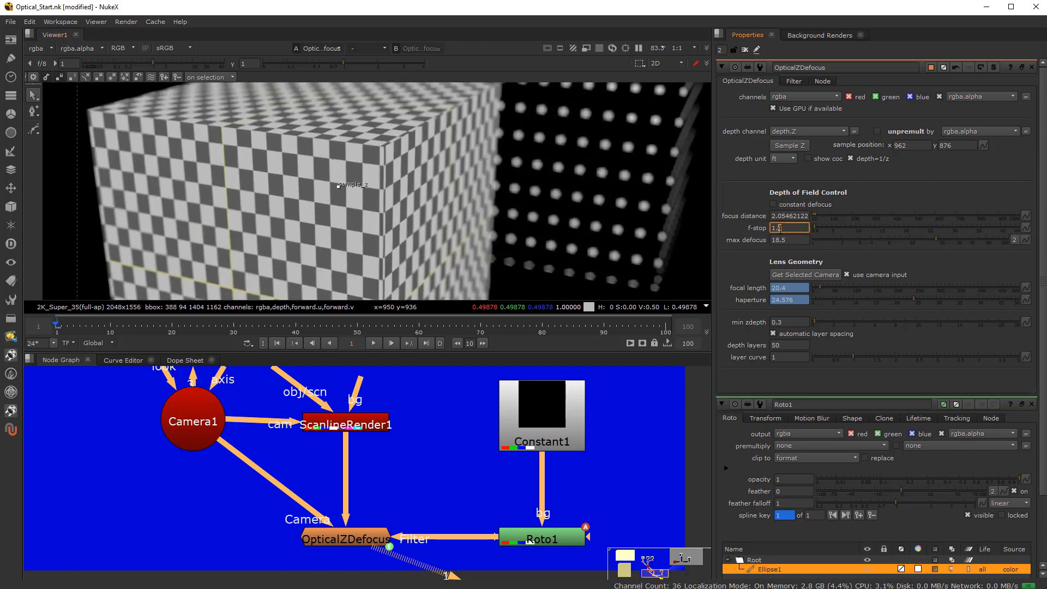
pyautogui.write('8')
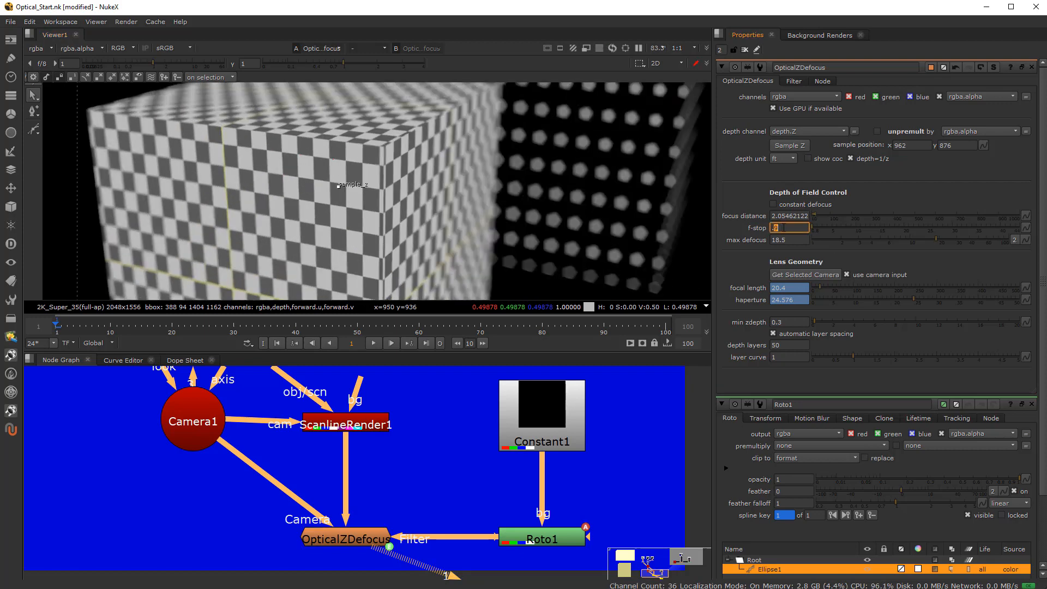
pyautogui.write('.9')
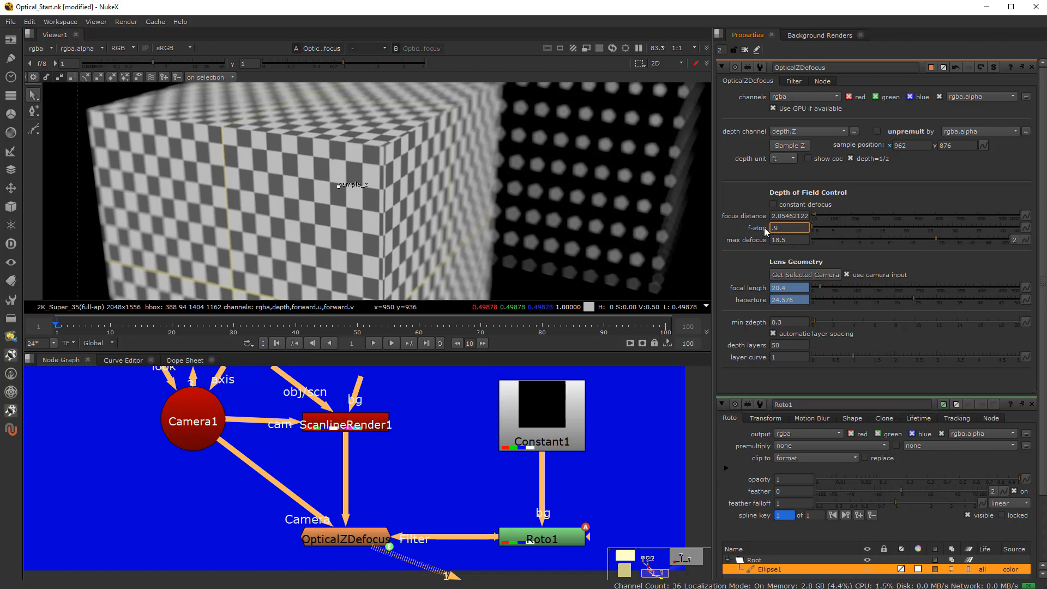
pyautogui.scroll(-3, 381, 154)
pyautogui.moveTo(388, 174); pyautogui.dragTo(356, 213, button='middle')
pyautogui.scroll(4, 356, 215)
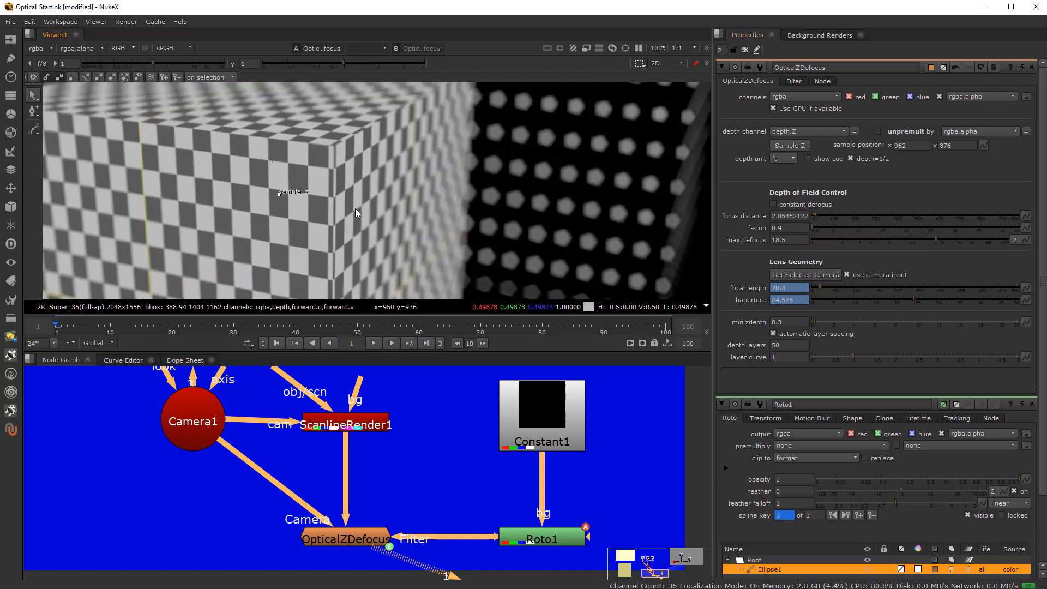
# - Disable automatic layer spacing, set depth layers to 2, and inspect the blur transition on the front cube
pyautogui.click(773, 333)
pyautogui.doubleClick(786, 345)
pyautogui.write('2')
pyautogui.click(789, 357)
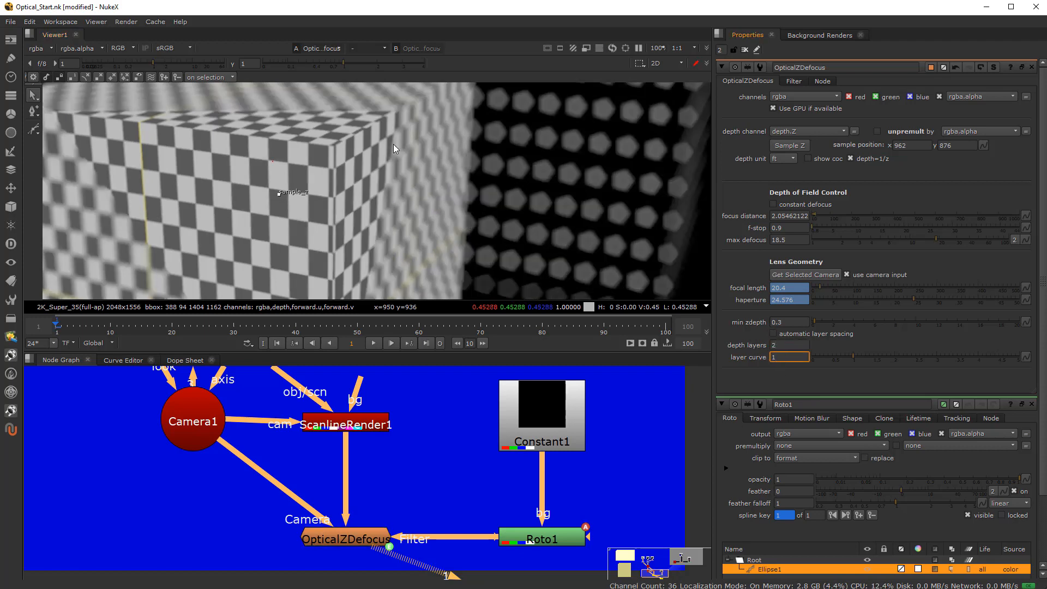
pyautogui.scroll(5, 394, 144)
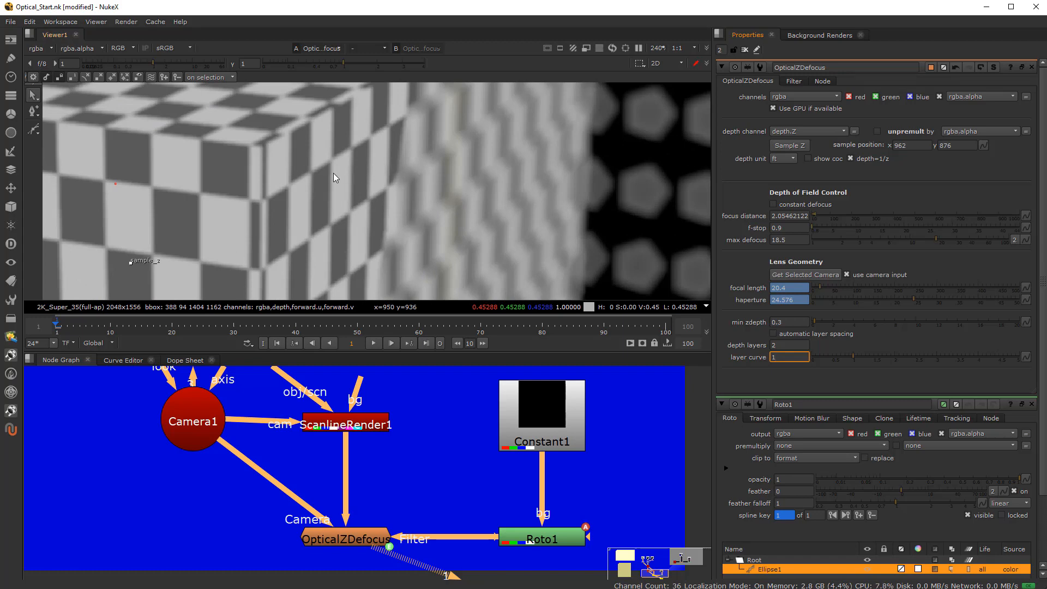
# - Increase the depth layers to 3 and to 4, comparing the blur transitions on both cubes
pyautogui.doubleClick(780, 347)
pyautogui.write('3')
pyautogui.press('Return')
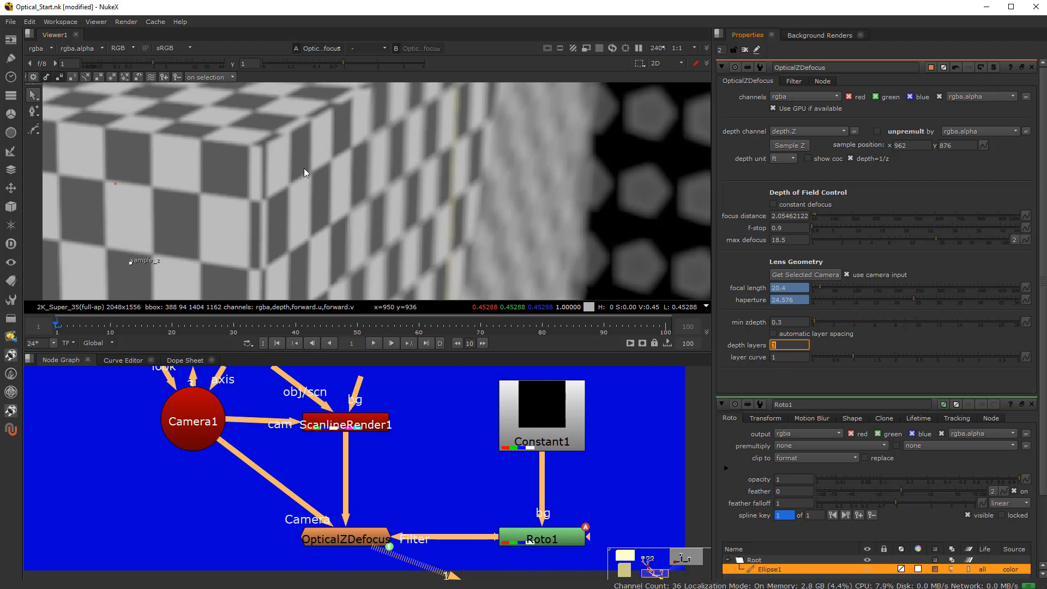
pyautogui.scroll(-2, 279, 180)
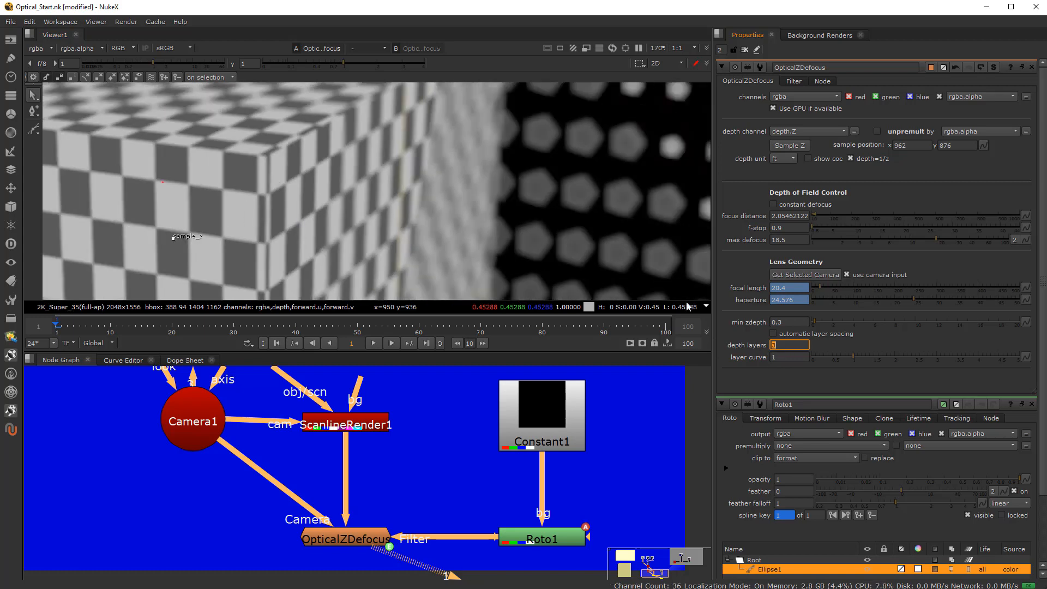
pyautogui.scroll(-2, 616, 257)
pyautogui.doubleClick(788, 343)
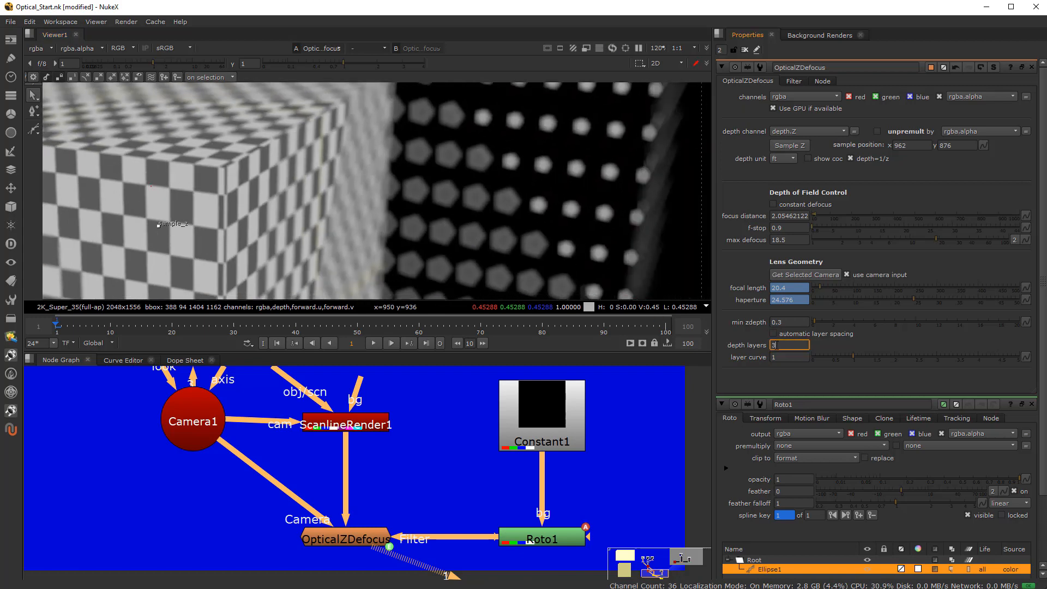
pyautogui.write('4')
pyautogui.press('Return')
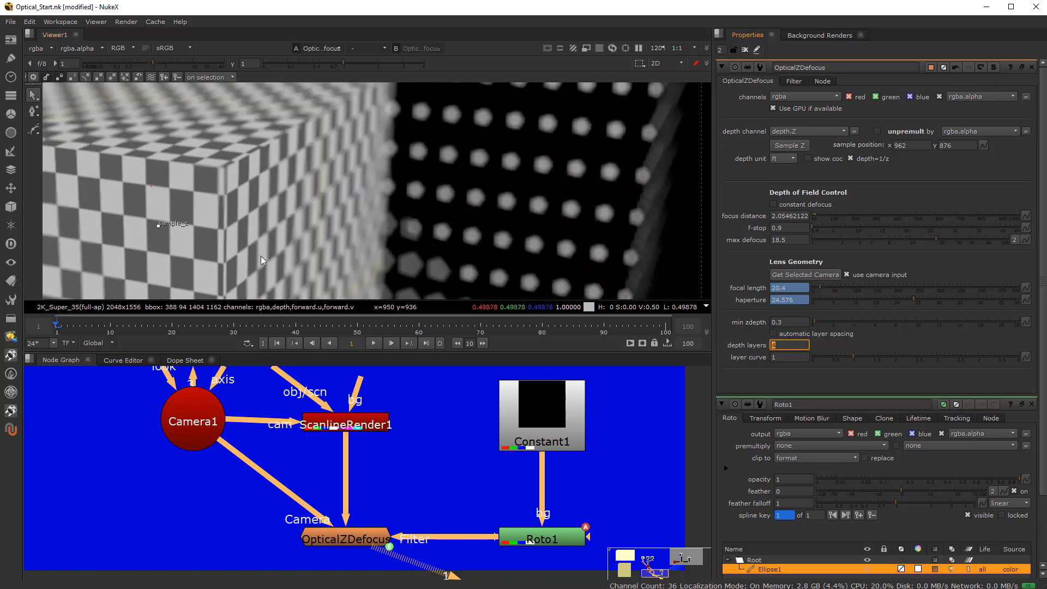
# - Set depth layers back to 2, try one more layer count, and re-enable automatic layer spacing
pyautogui.doubleClick(780, 345)
pyautogui.write('2')
pyautogui.press('Return')
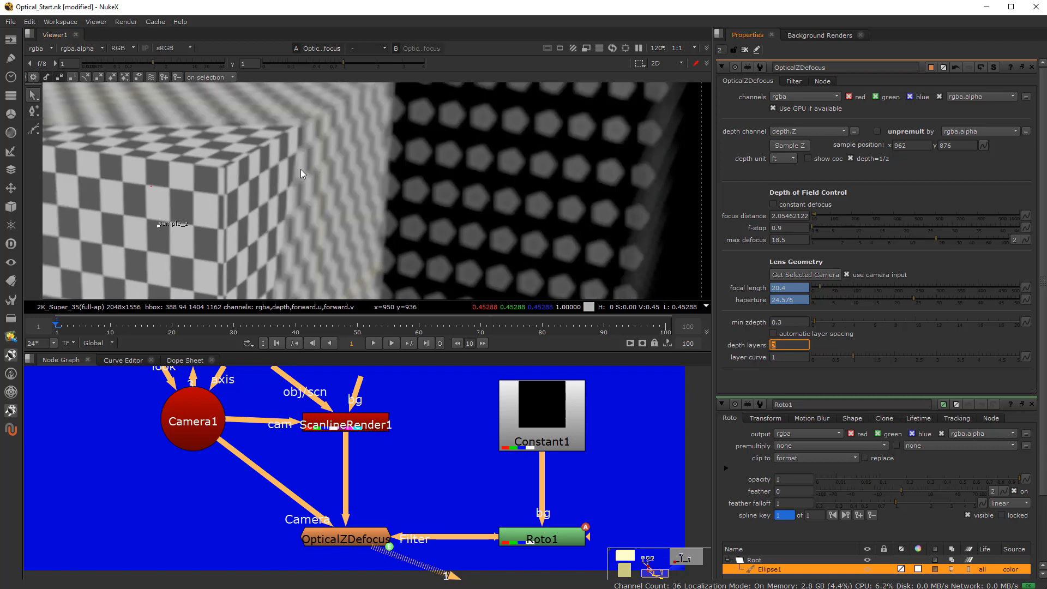
pyautogui.write('1')
pyautogui.press('Return')
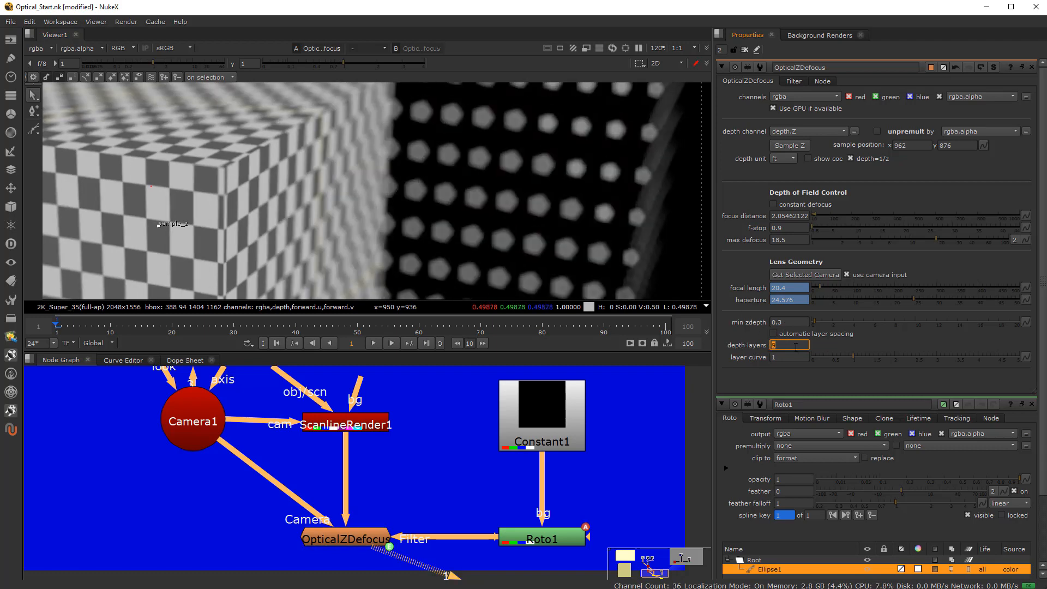
pyautogui.click(773, 334)
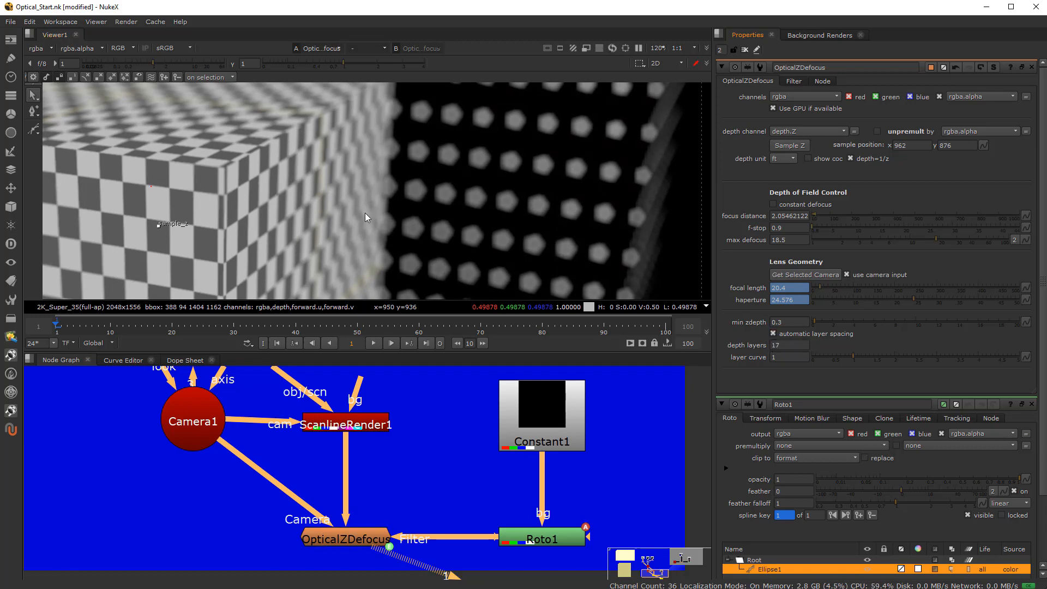
pyautogui.scroll(-5, 329, 192)
pyautogui.scroll(2, 384, 221)
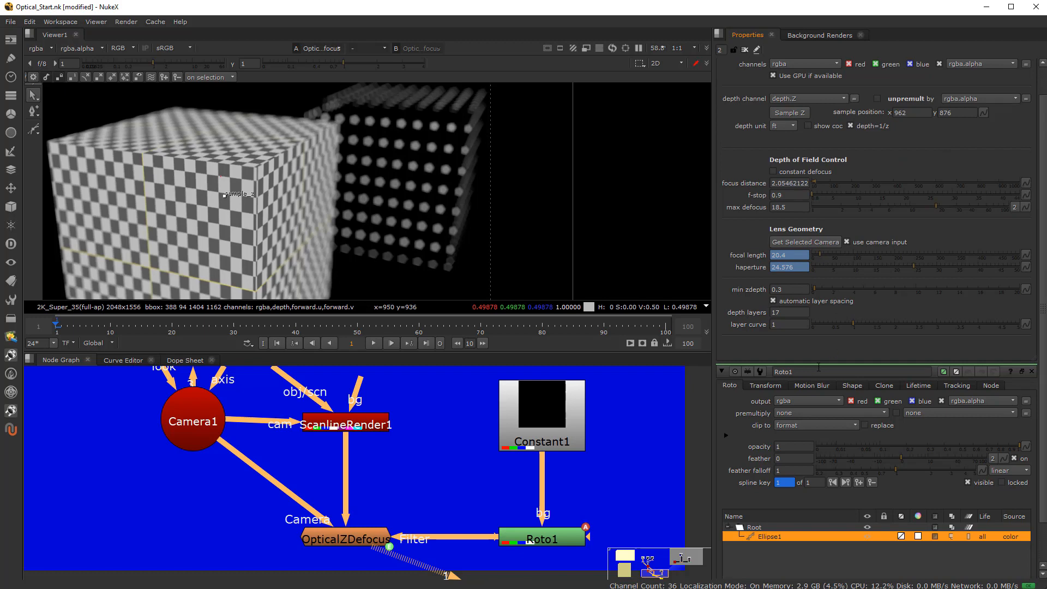
# - Show the OpticalZDefocus filter settings and bring the HOUDINI RENDER (METERS) setup into view in the node graph
pyautogui.click(794, 81)
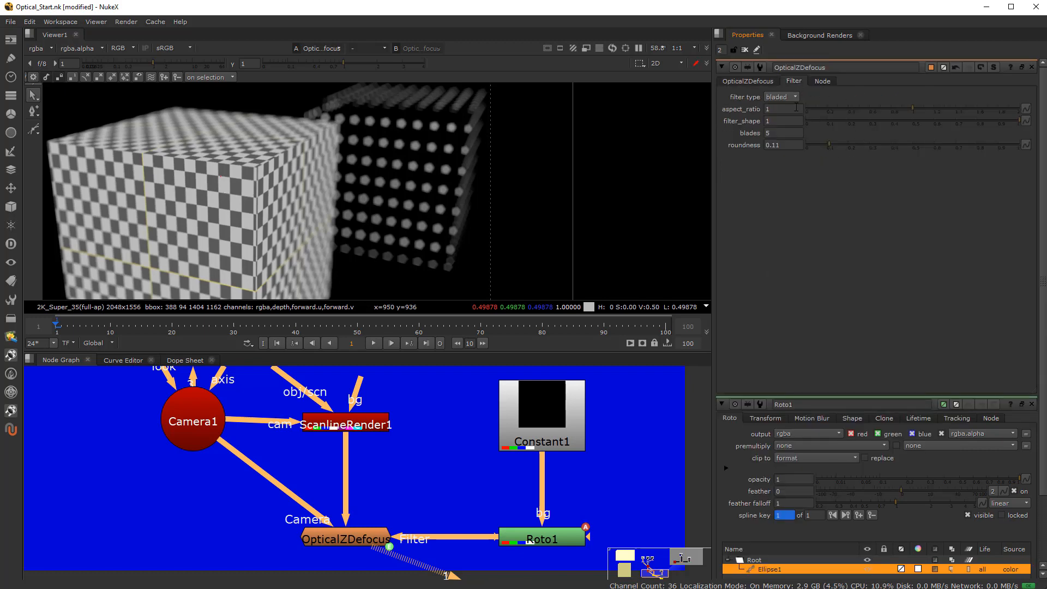
pyautogui.scroll(-5, 473, 443)
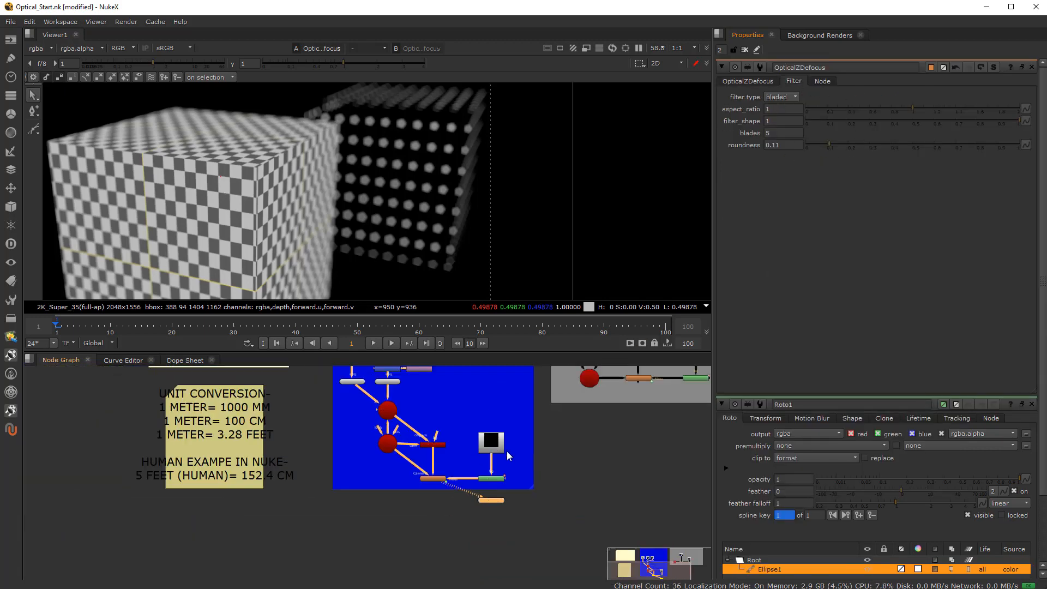
pyautogui.scroll(4, 392, 510)
pyautogui.scroll(4, 403, 515)
pyautogui.scroll(-3, 401, 515)
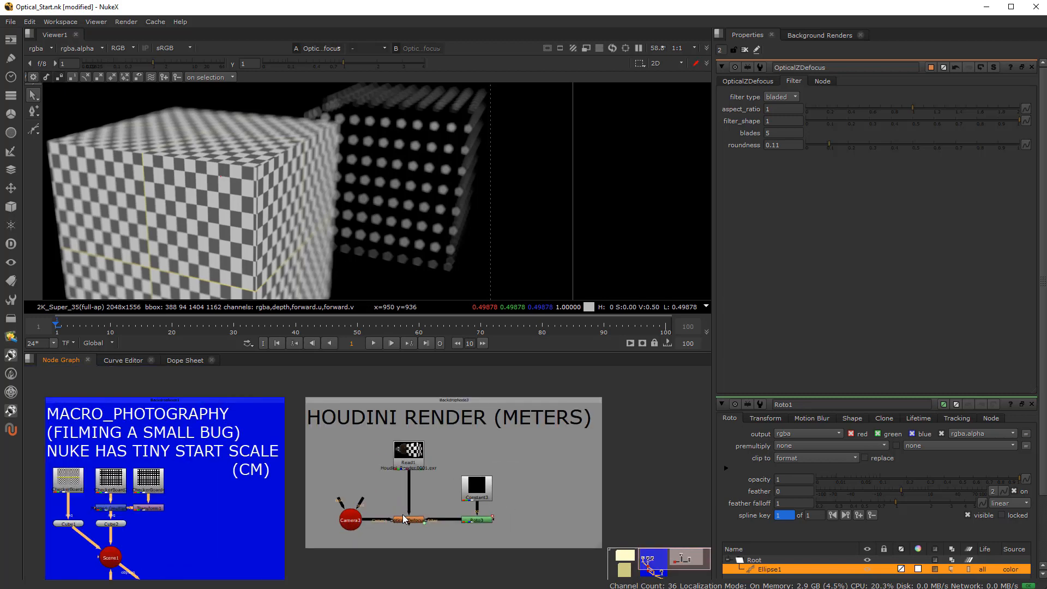
pyautogui.scroll(1, 403, 515)
pyautogui.moveTo(427, 517); pyautogui.dragTo(360, 522, button='middle')
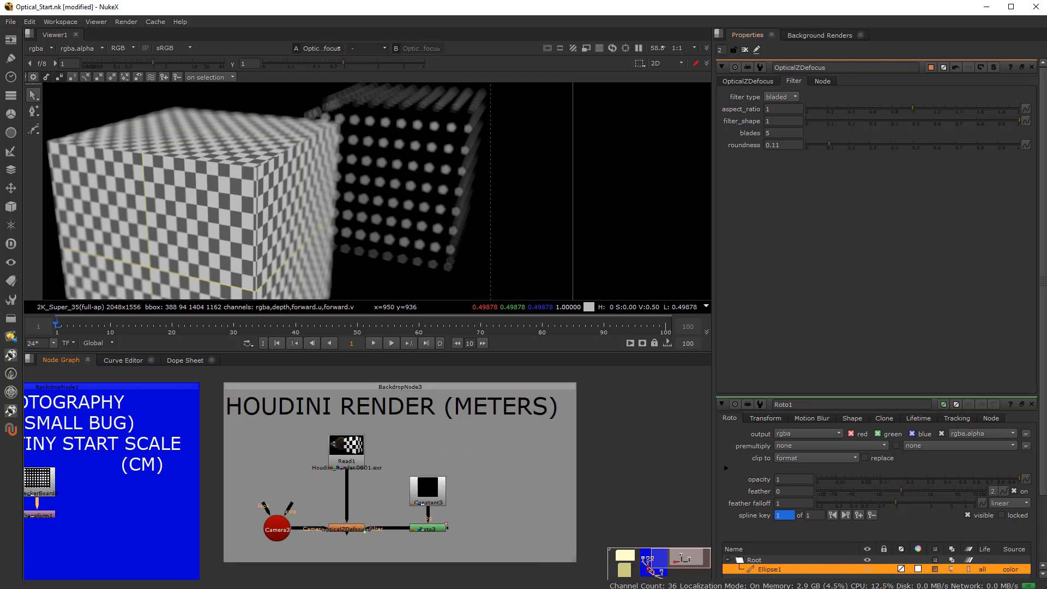
# - Switch to Houdini, examine the layout of the cubes, spheres and lights, and display the handles of cam1
pyautogui.hotkey('alt', 'Tab')
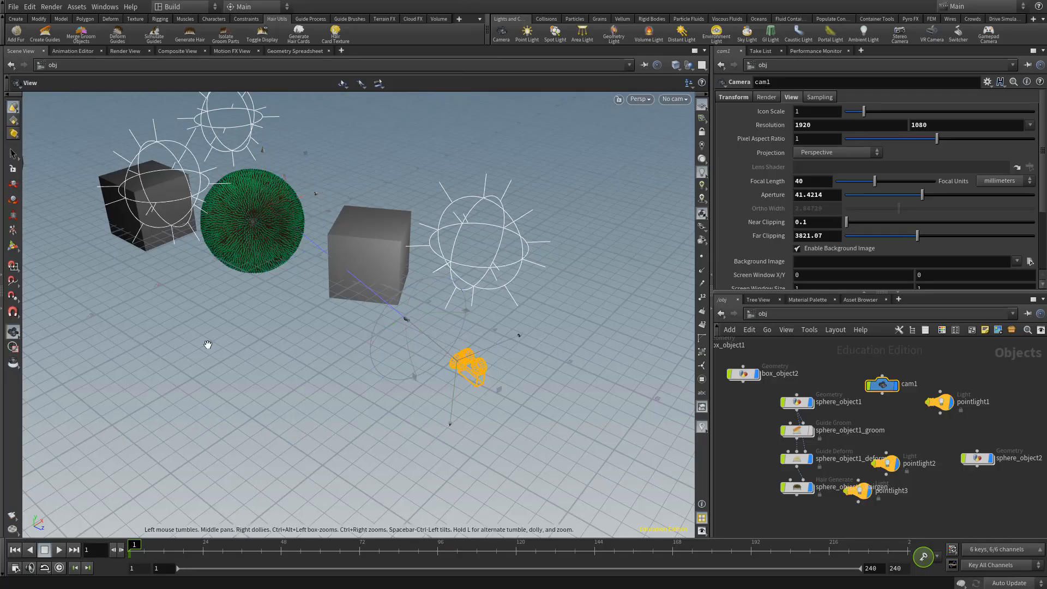
pyautogui.moveTo(207, 344); pyautogui.dragTo(203, 326)
pyautogui.moveTo(204, 325); pyautogui.dragTo(311, 360, button='middle')
pyautogui.moveTo(311, 360)
pyautogui.mouseDown()
pyautogui.moveTo(260, 349)
pyautogui.moveTo(309, 374)
pyautogui.mouseUp()
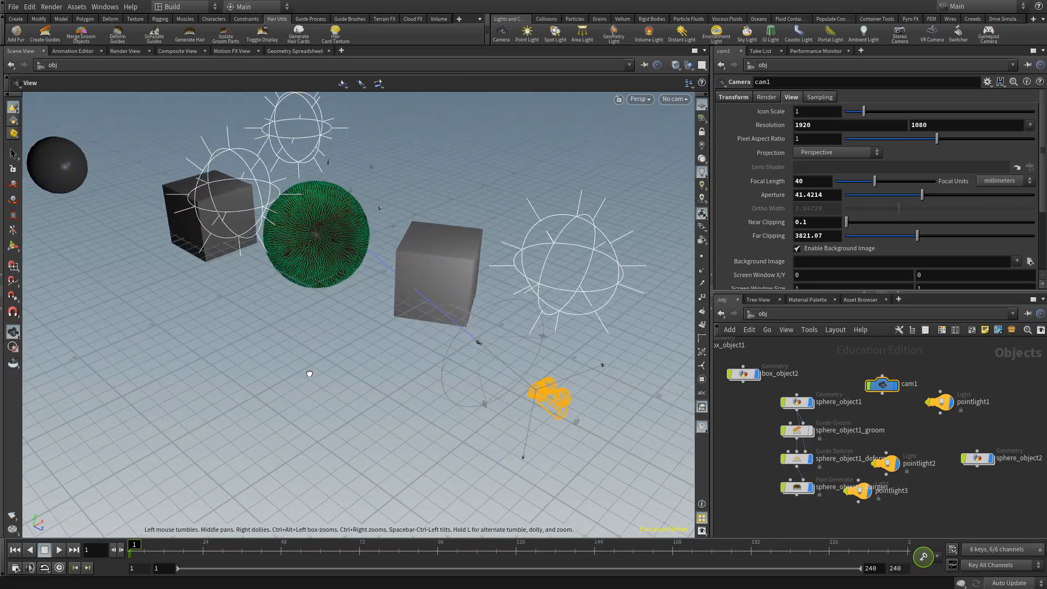
pyautogui.press('Return')
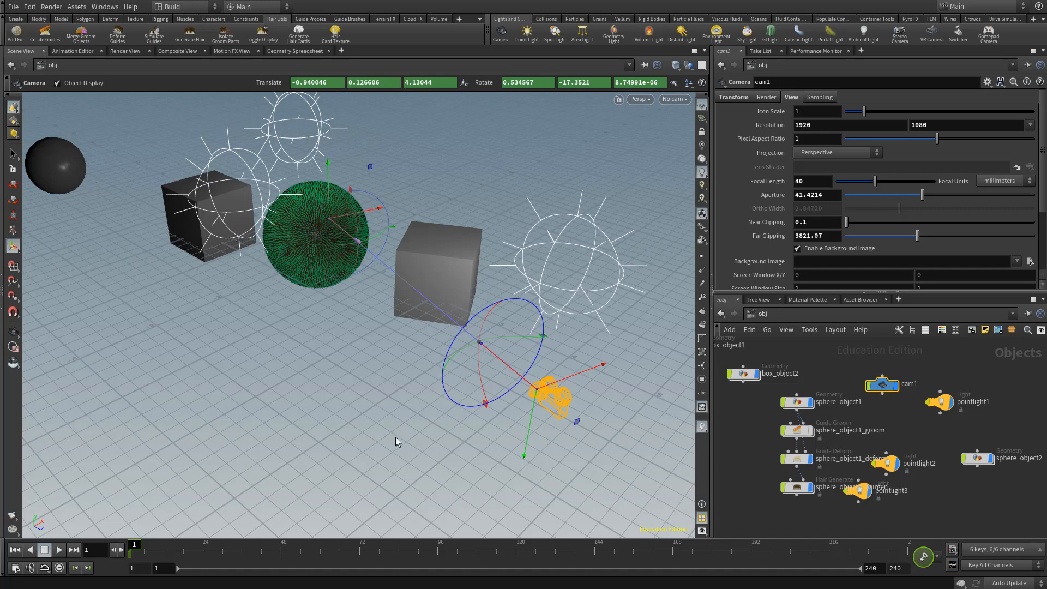
# - Examine the scene layout around the cubes and spheres, and look through cam1 in the viewport
pyautogui.press('Escape')
pyautogui.moveTo(361, 388); pyautogui.dragTo(327, 389)
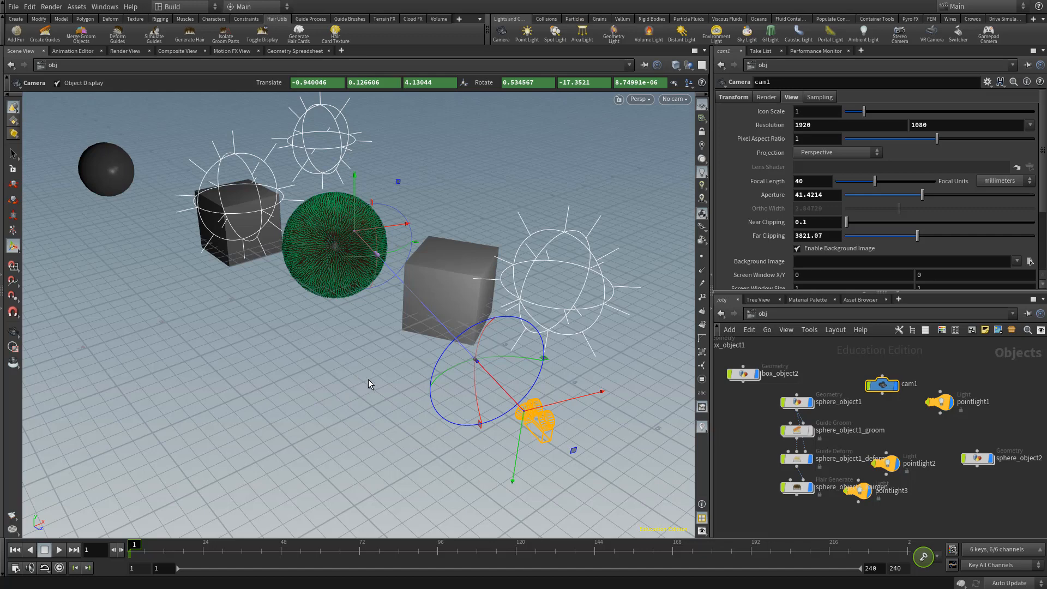
pyautogui.keyDown('alt'); pyautogui.moveTo(342, 341); pyautogui.dragTo(355, 358); pyautogui.keyUp('alt')
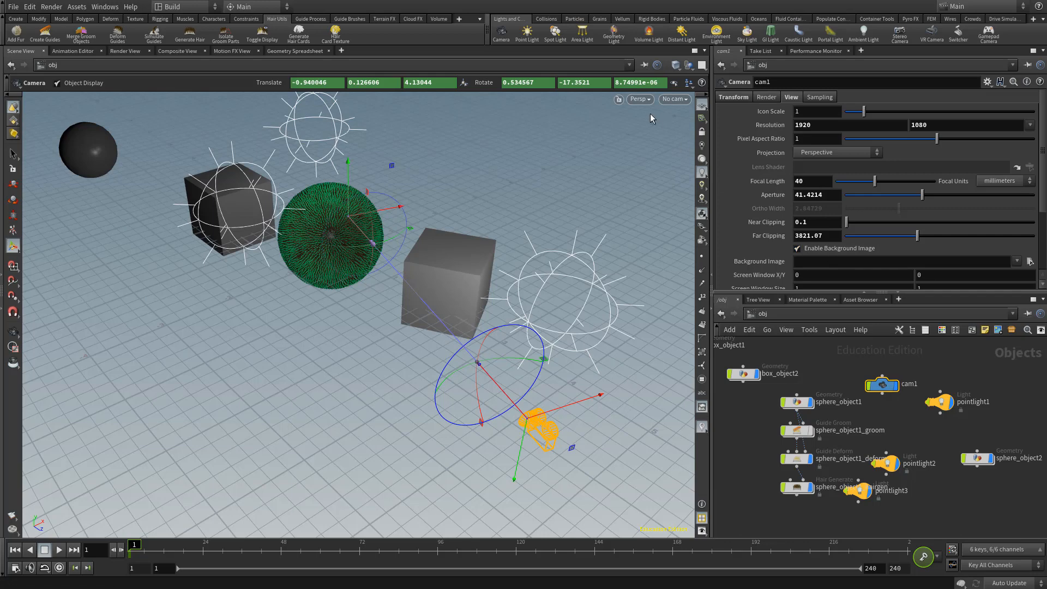
pyautogui.click(676, 99)
pyautogui.click(682, 151)
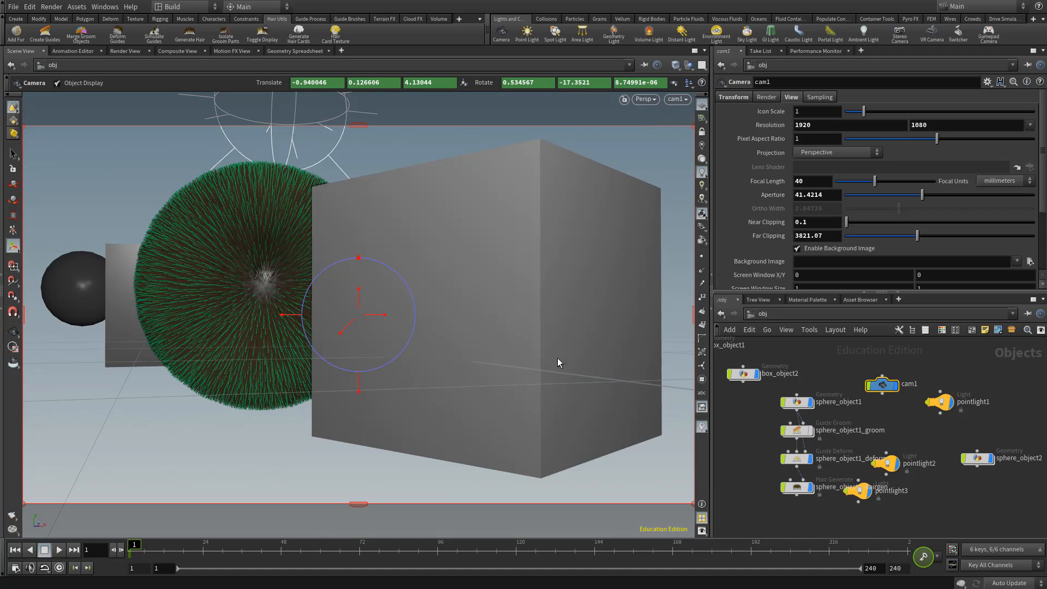
# - Switch to the output network and examine the camera and rendering settings of the mantra1 node
pyautogui.click(797, 315)
pyautogui.click(824, 370)
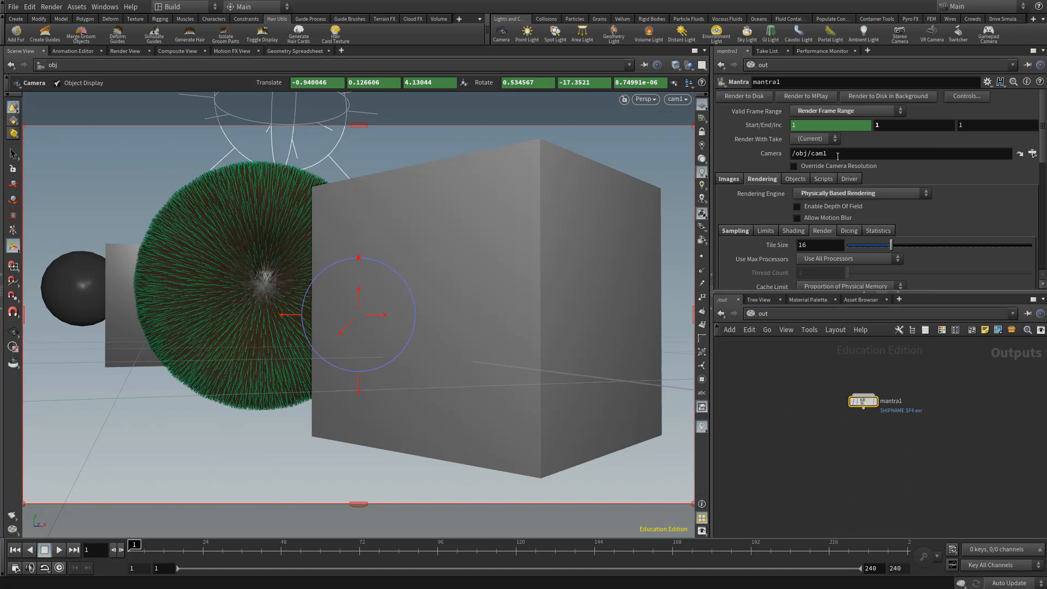
pyautogui.click(824, 154)
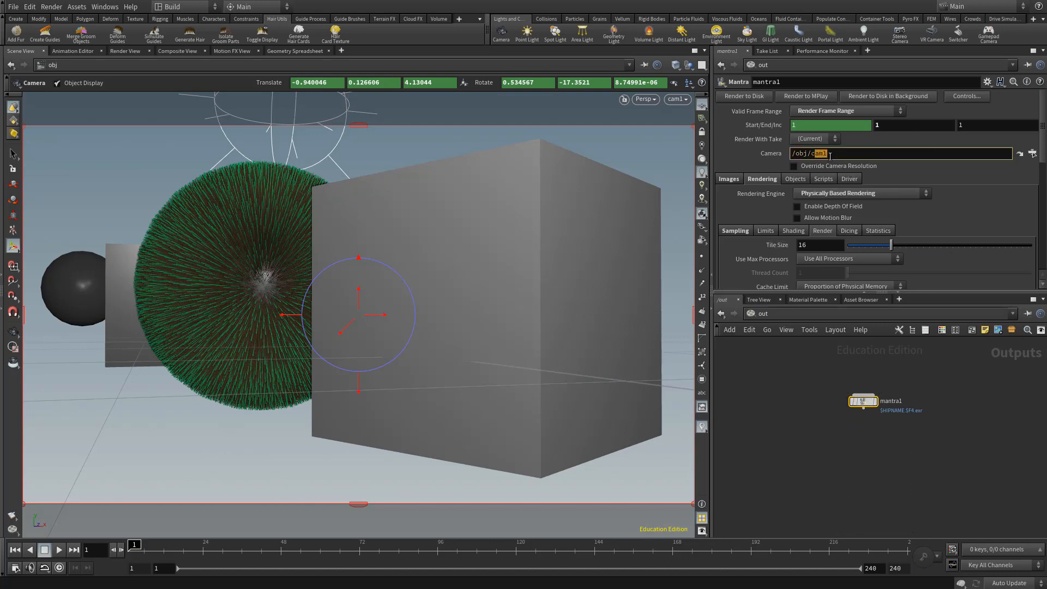
pyautogui.click(755, 181)
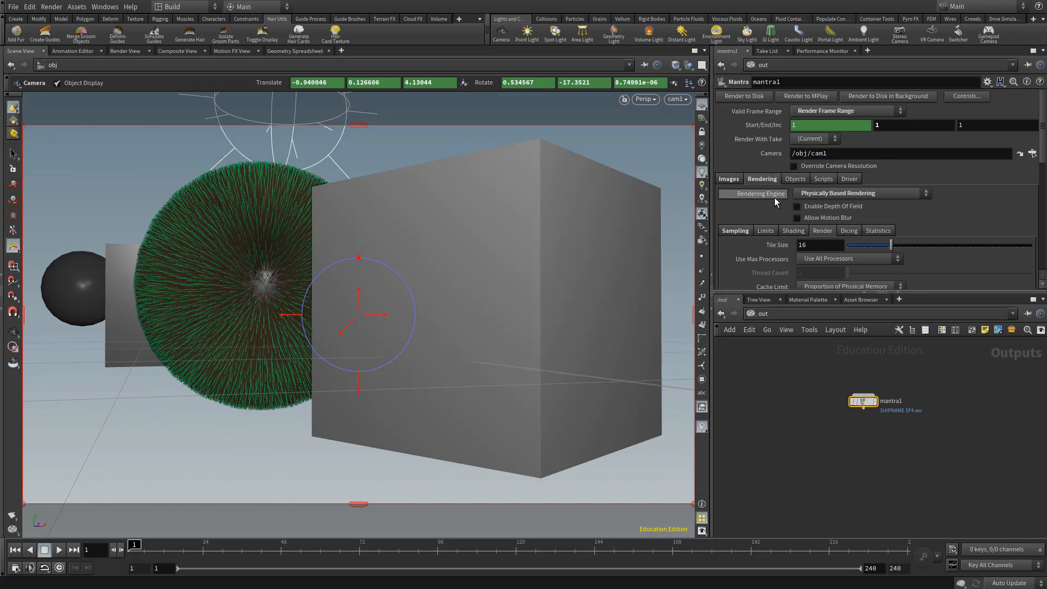
# - Examine mantra1's image settings, covering the deep output options and the extra image planes
pyautogui.click(728, 180)
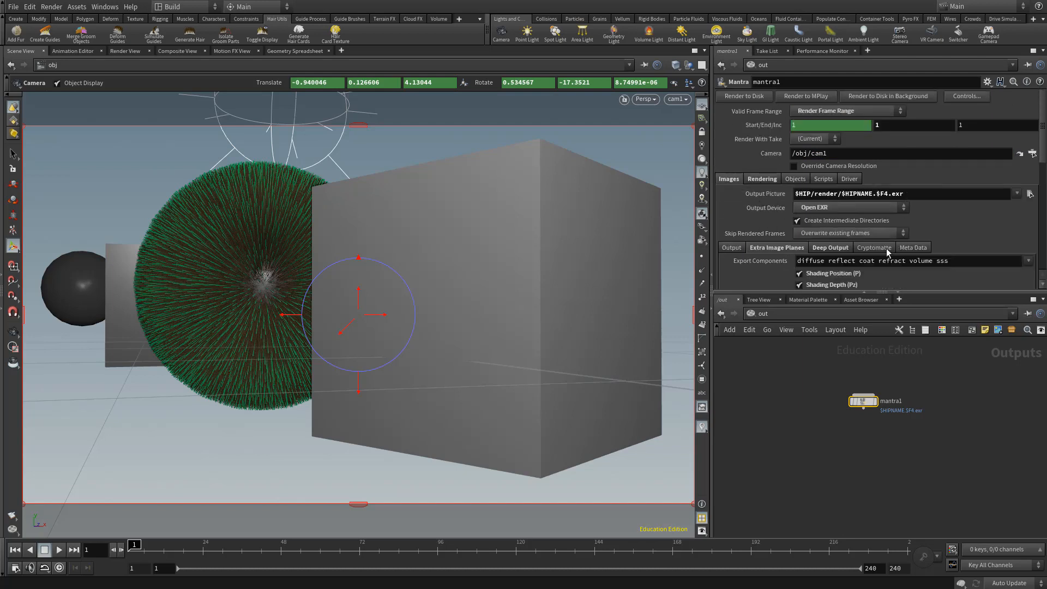
pyautogui.scroll(-1, 826, 219)
pyautogui.click(828, 221)
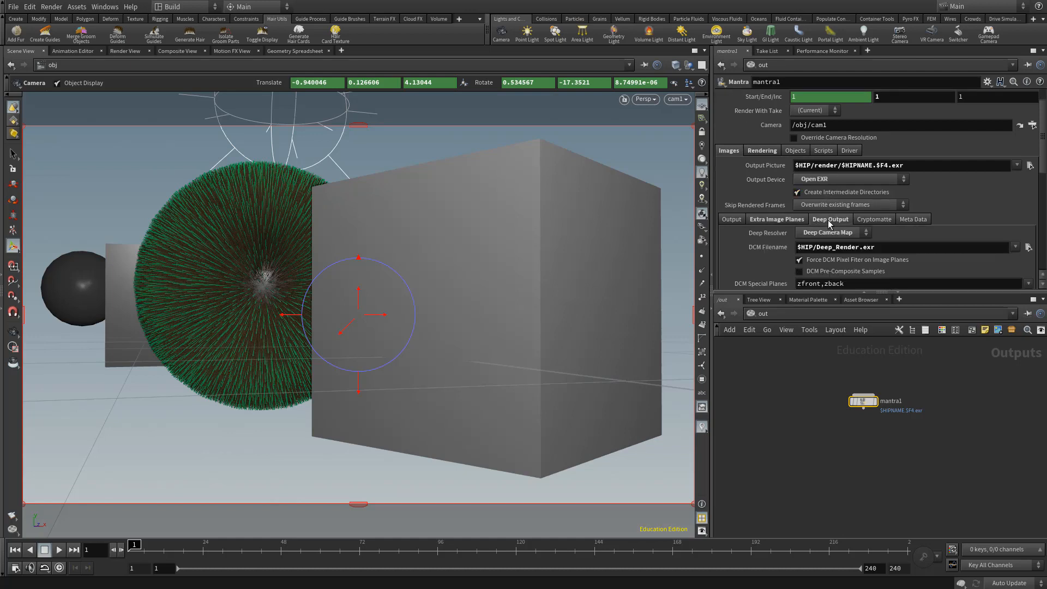
pyautogui.scroll(-1, 857, 213)
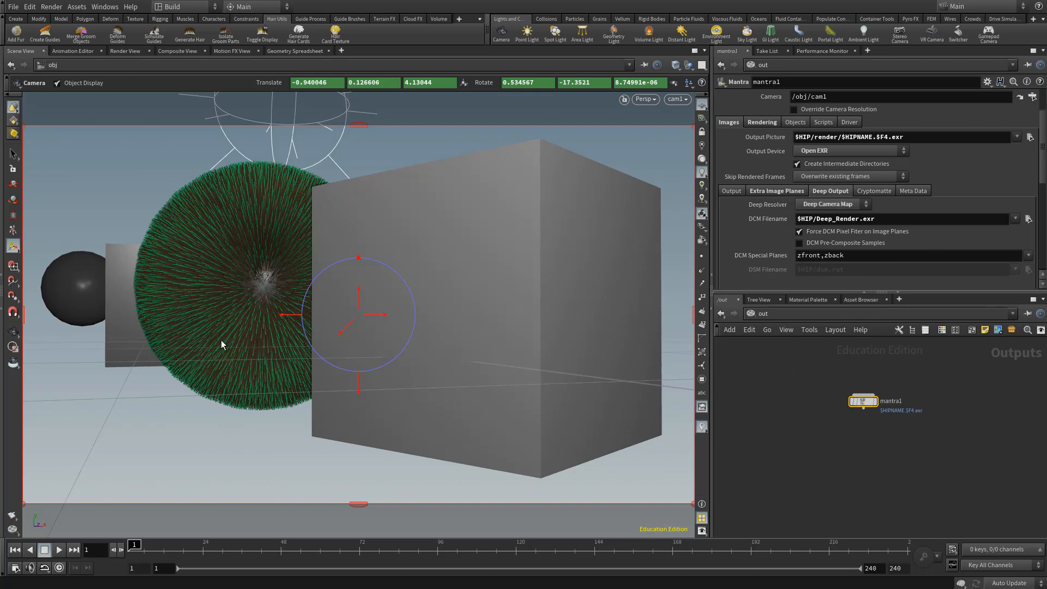
pyautogui.click(782, 192)
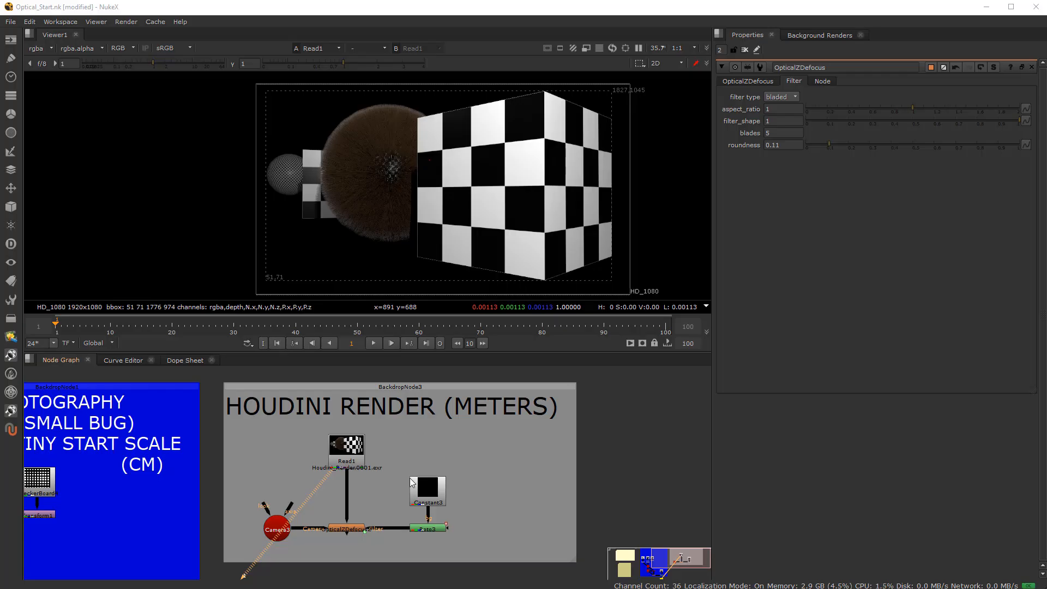
# - Switch to Nuke and inspect the P, N, rgba and depth layers of the Read1 Houdini render in the viewer
pyautogui.scroll(3, 347, 447)
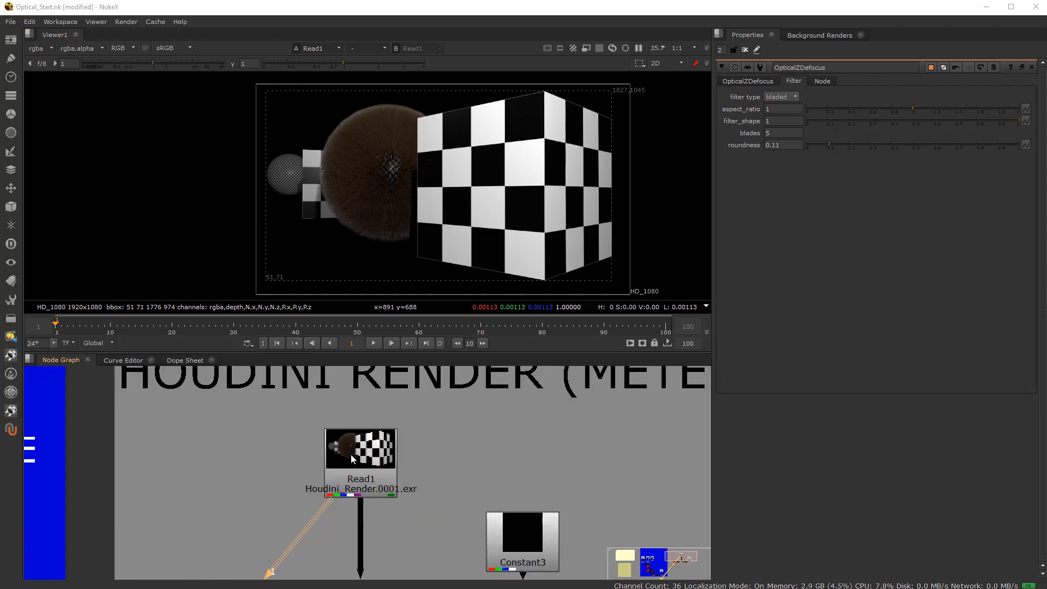
pyautogui.click(41, 48)
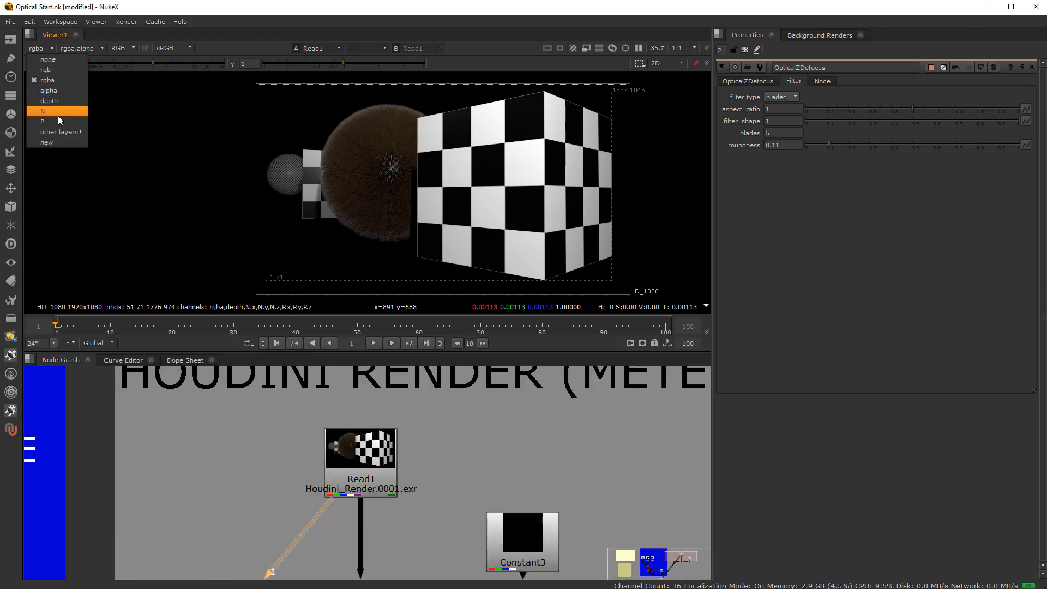
pyautogui.click(58, 117)
pyautogui.click(40, 48)
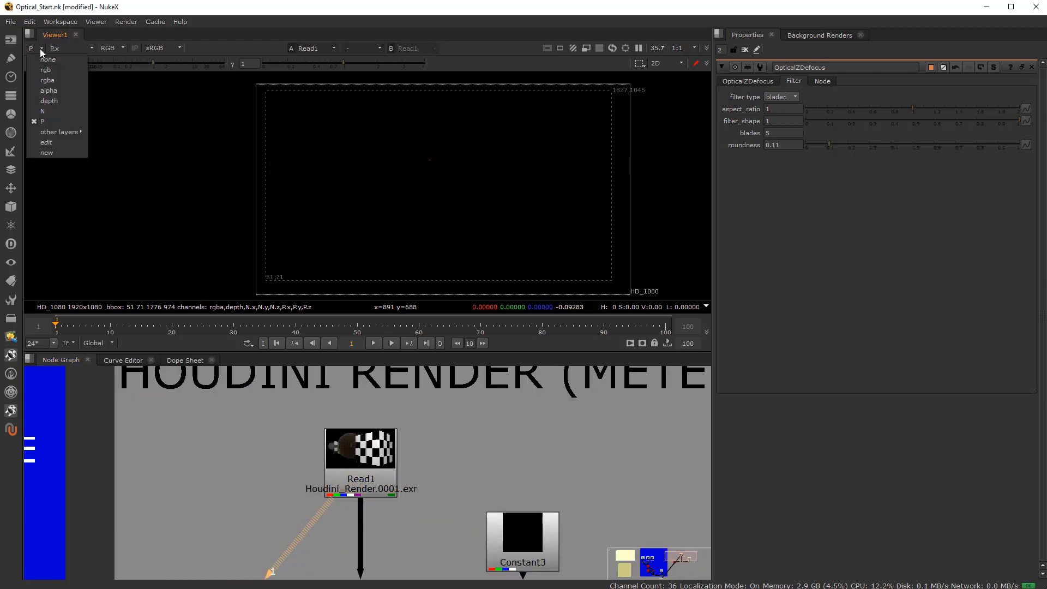
pyautogui.click(50, 106)
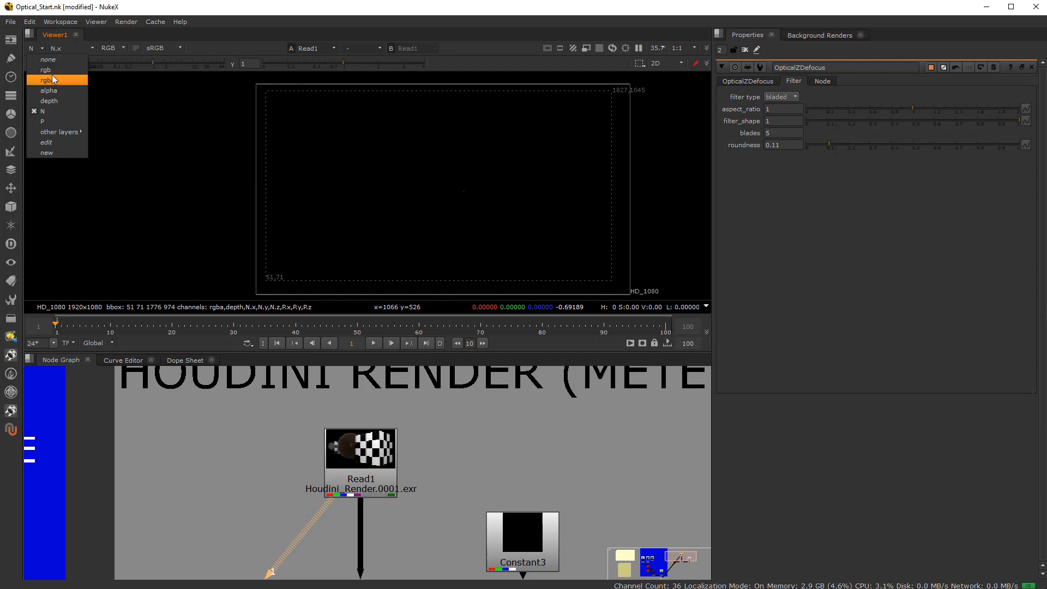
pyautogui.click(48, 80)
pyautogui.click(45, 49)
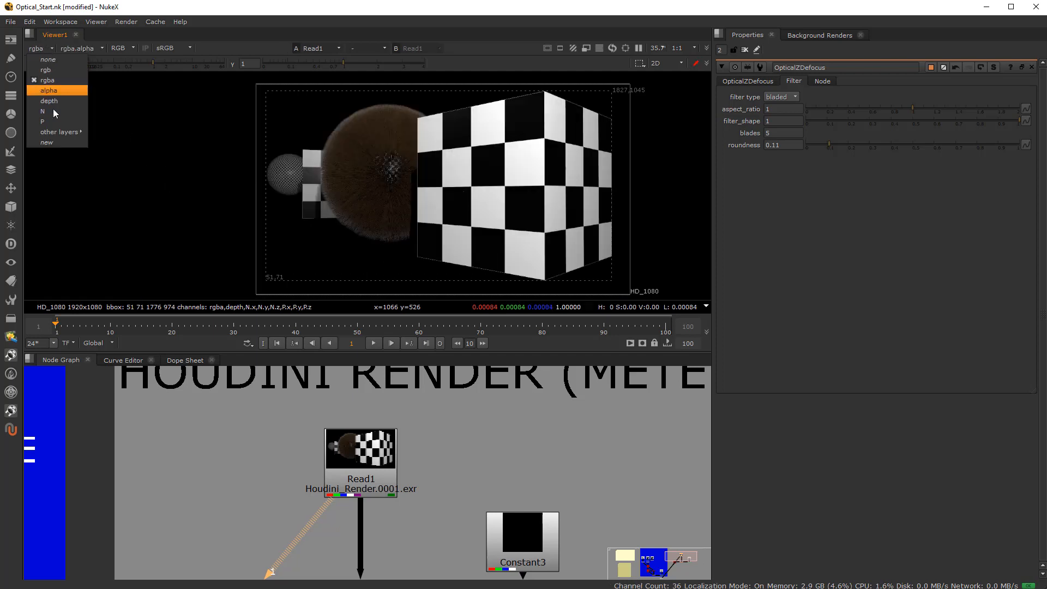
pyautogui.click(59, 101)
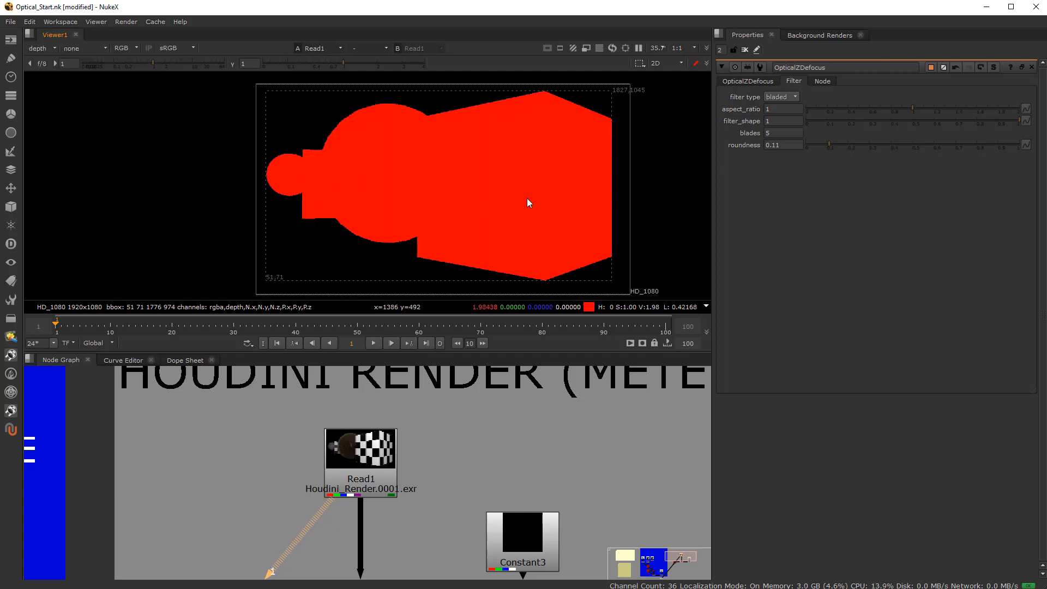
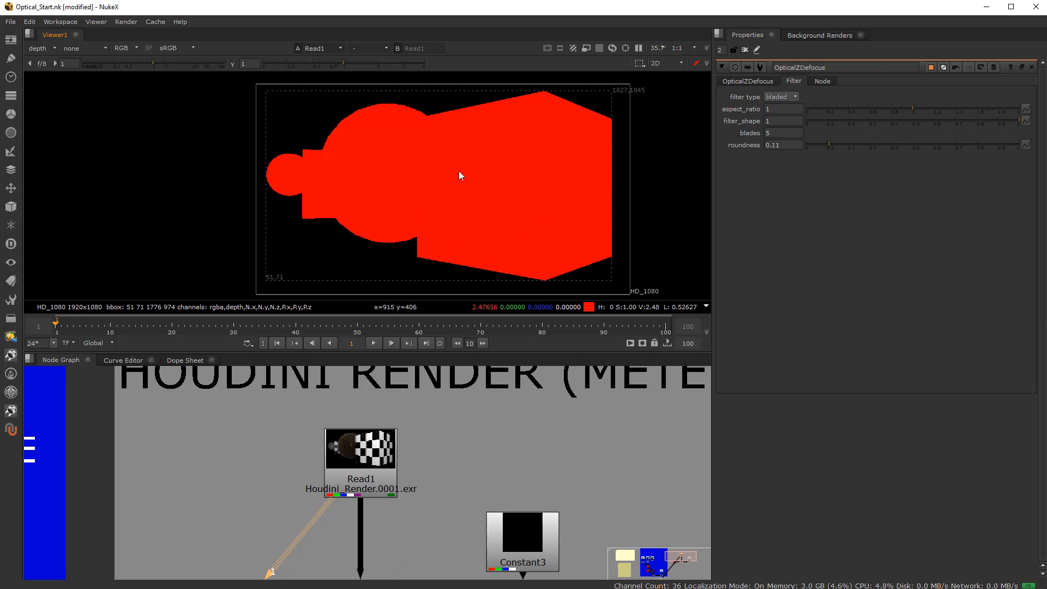
# - Check the alpha channel while viewing the depth layer, and return the viewer to the rgba layer
pyautogui.press('a')
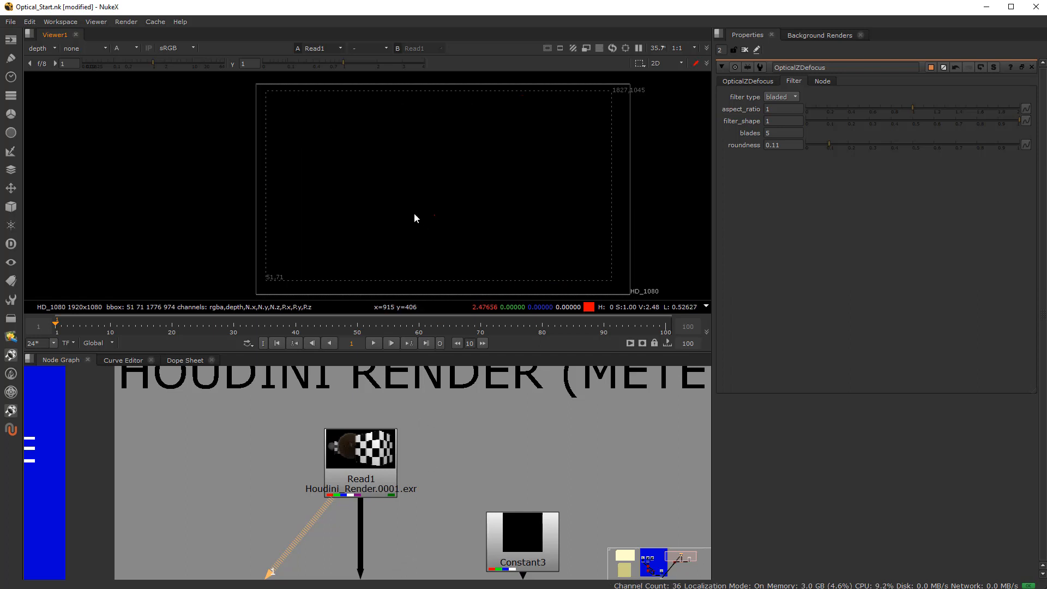
pyautogui.press('a')
pyautogui.click(47, 48)
pyautogui.click(54, 77)
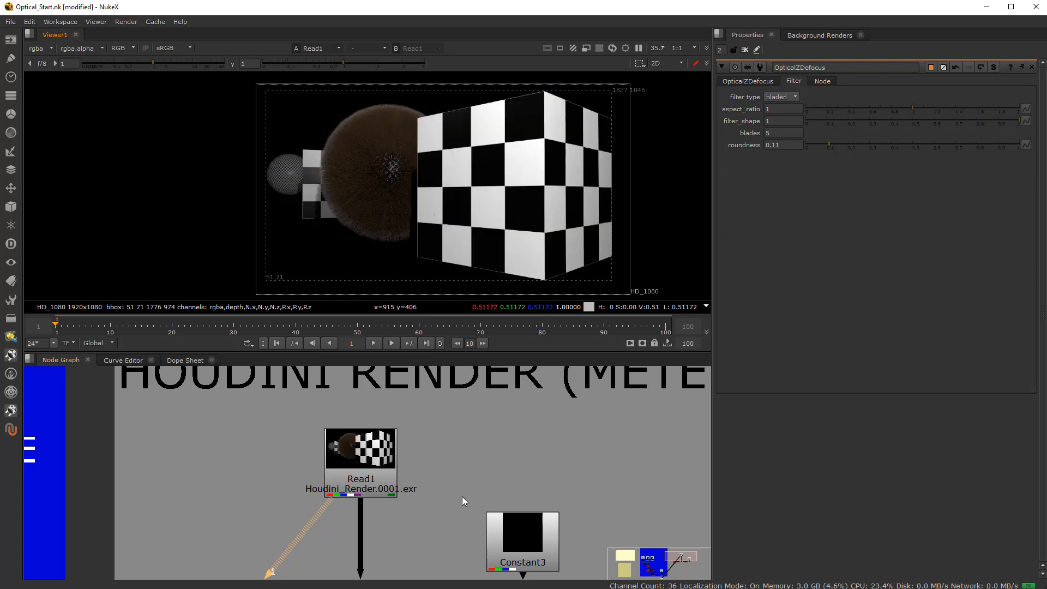
# - Open the properties of OpticalZDefocus2 in the HOUDINI RENDER setup and examine its depth and lens settings
pyautogui.scroll(-3, 348, 522)
pyautogui.moveTo(349, 522); pyautogui.dragTo(388, 467, button='middle')
pyautogui.scroll(5, 389, 467)
pyautogui.moveTo(383, 511); pyautogui.dragTo(317, 551, button='middle')
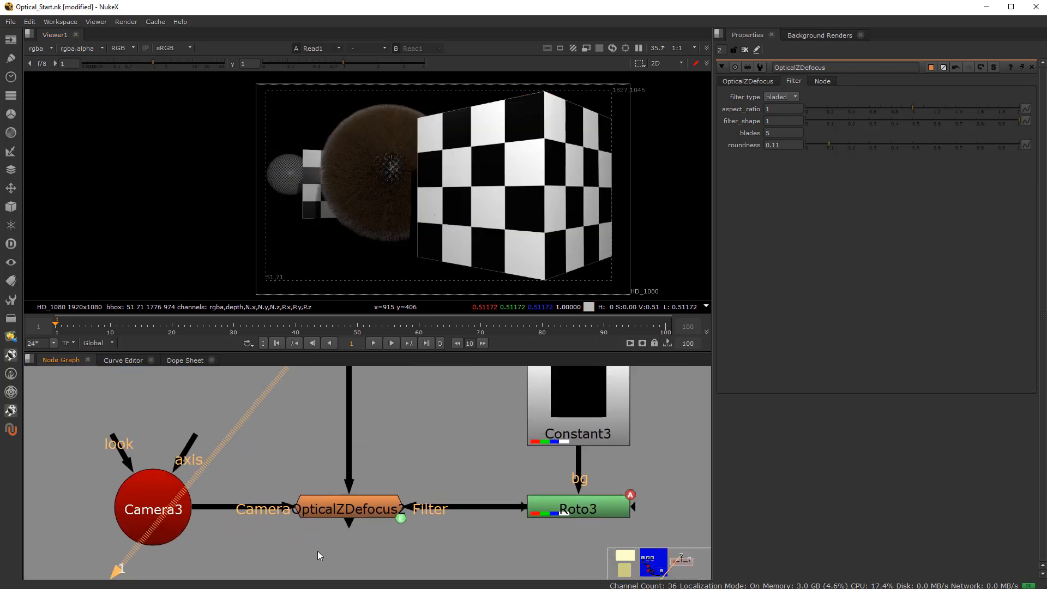
pyautogui.doubleClick(355, 516)
pyautogui.moveTo(476, 452); pyautogui.dragTo(479, 480, button='middle')
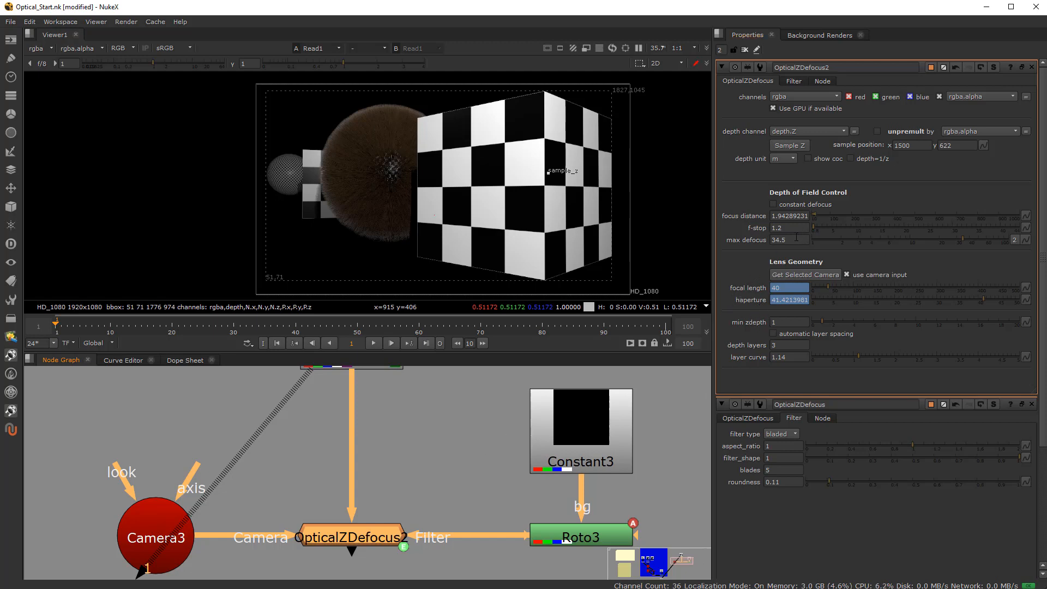
# - Open Camera3's properties and examine its imported FBX file, transform and projection settings
pyautogui.scroll(-2, 344, 522)
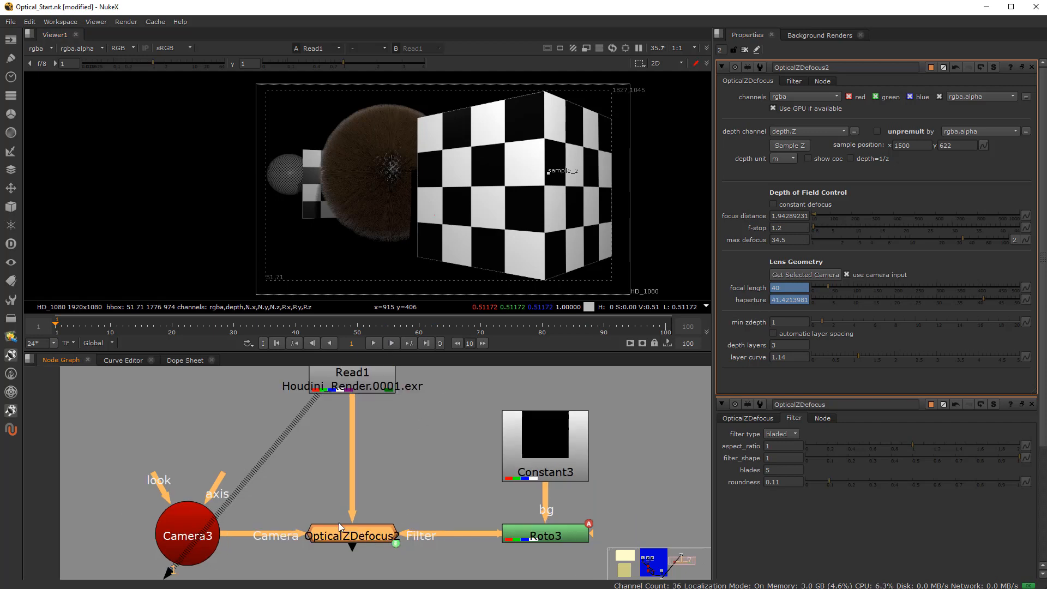
pyautogui.moveTo(309, 514); pyautogui.dragTo(349, 510, button='middle')
pyautogui.scroll(1, 349, 510)
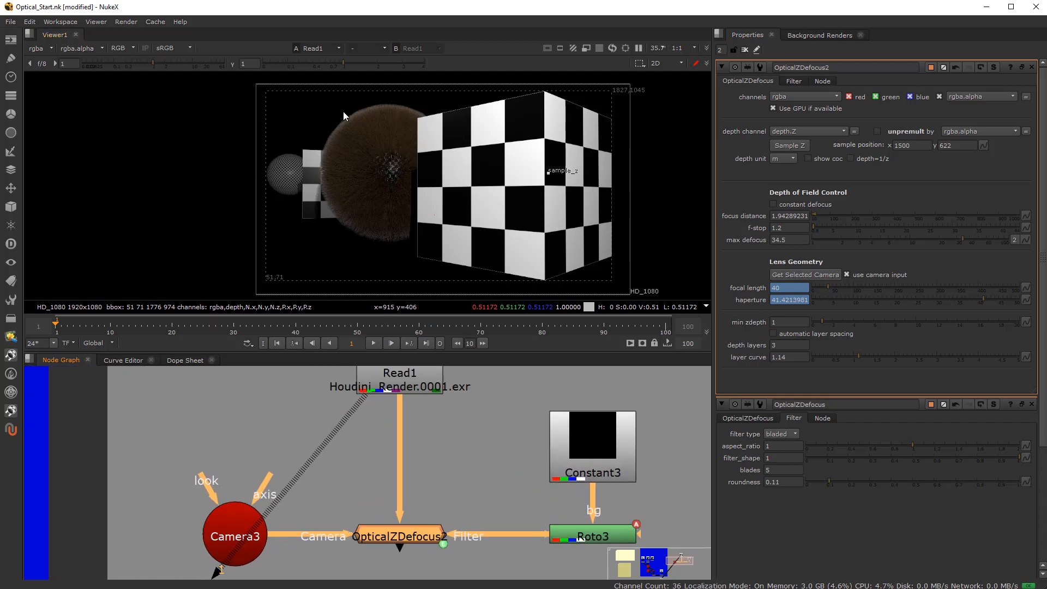
pyautogui.doubleClick(251, 535)
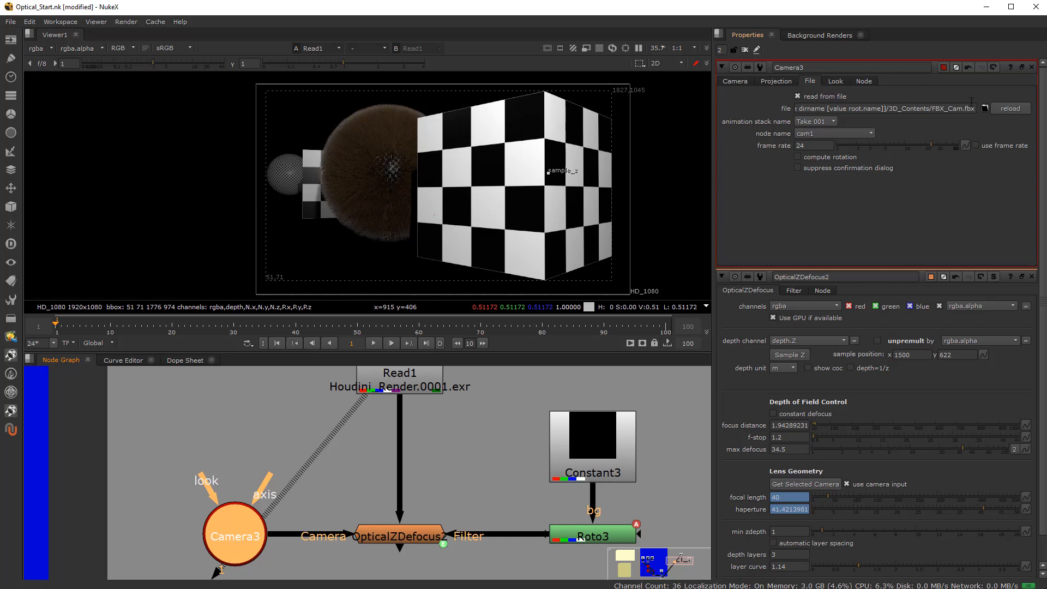
pyautogui.click(735, 81)
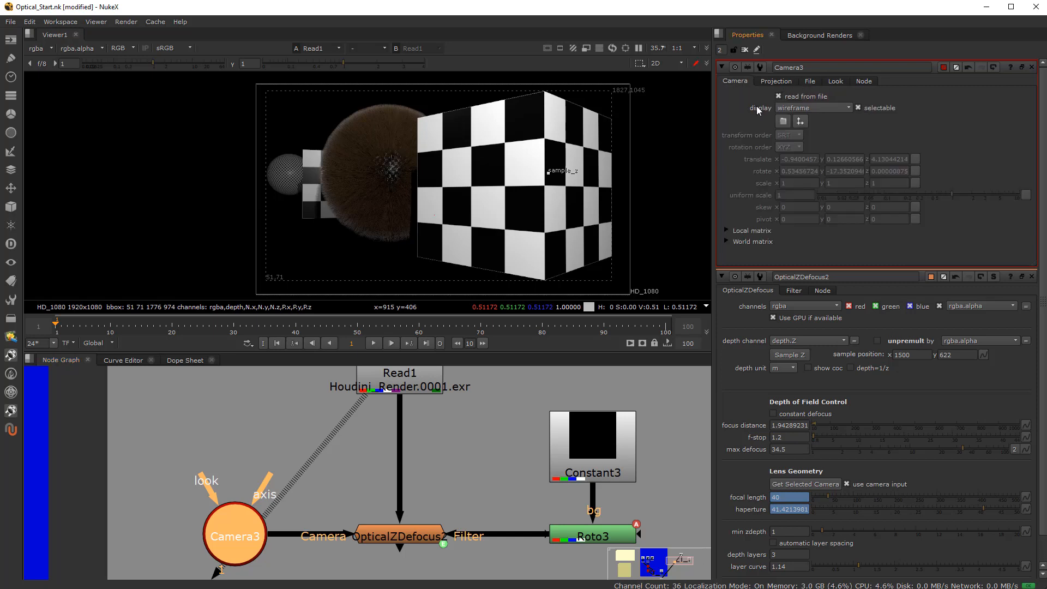
pyautogui.click(774, 81)
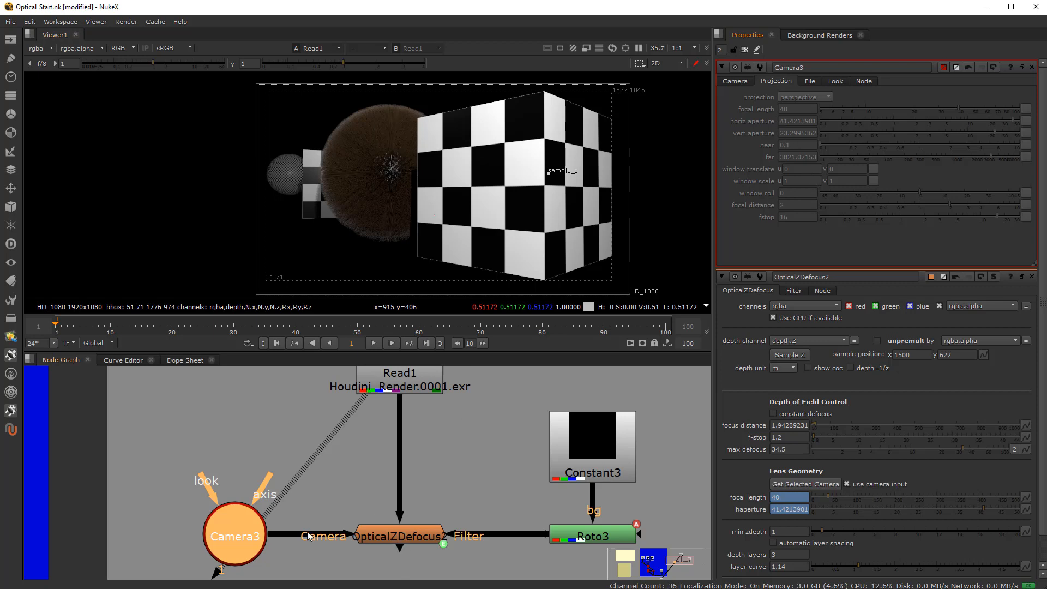
# - View Camera3 in 3D, and display the OpticalZDefocus2 result with its properties open
pyautogui.press('1')
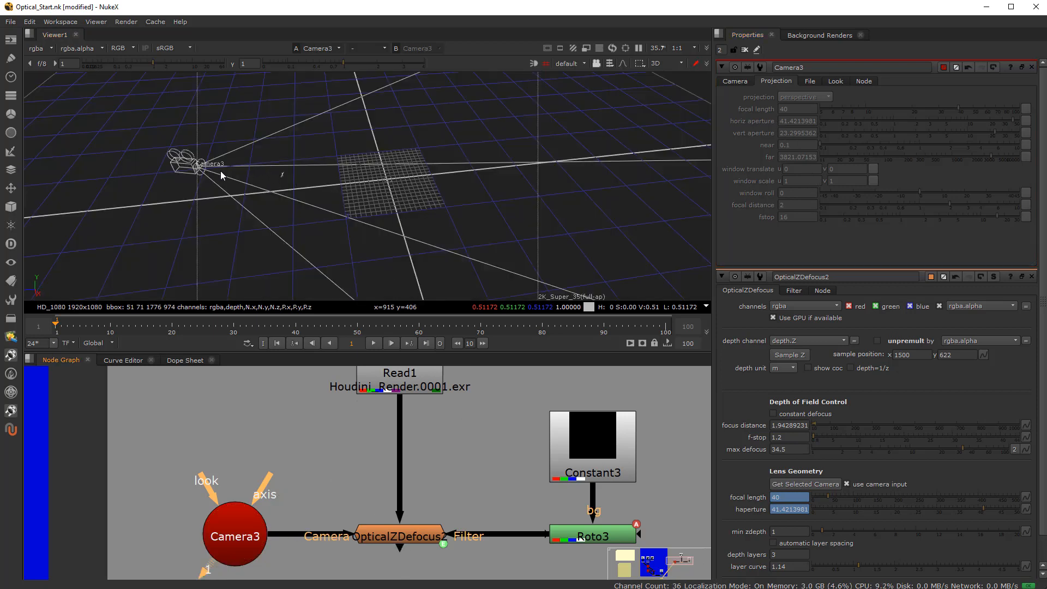
pyautogui.click(422, 536)
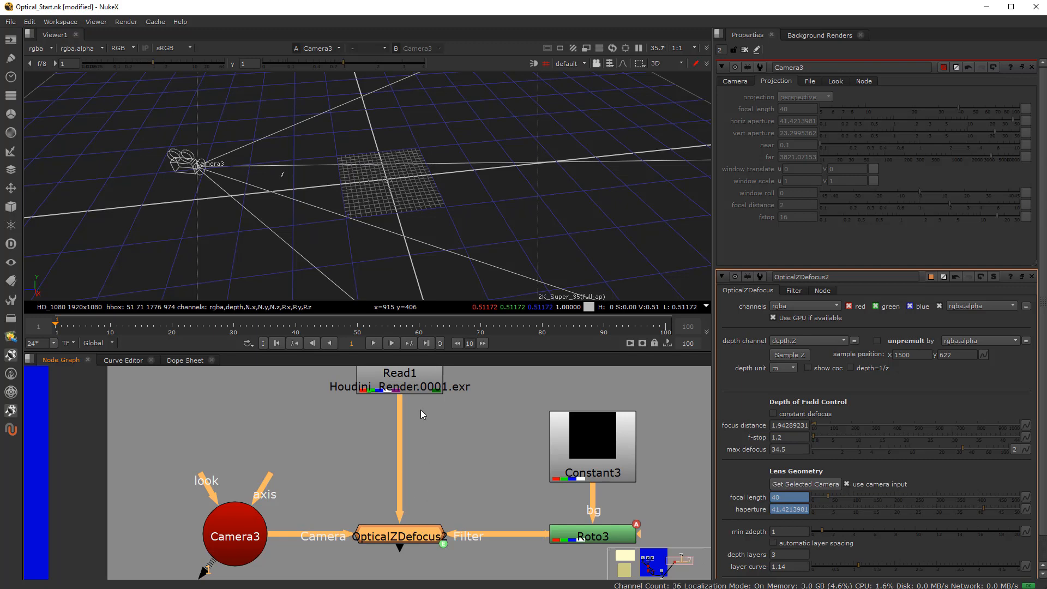
pyautogui.press('1')
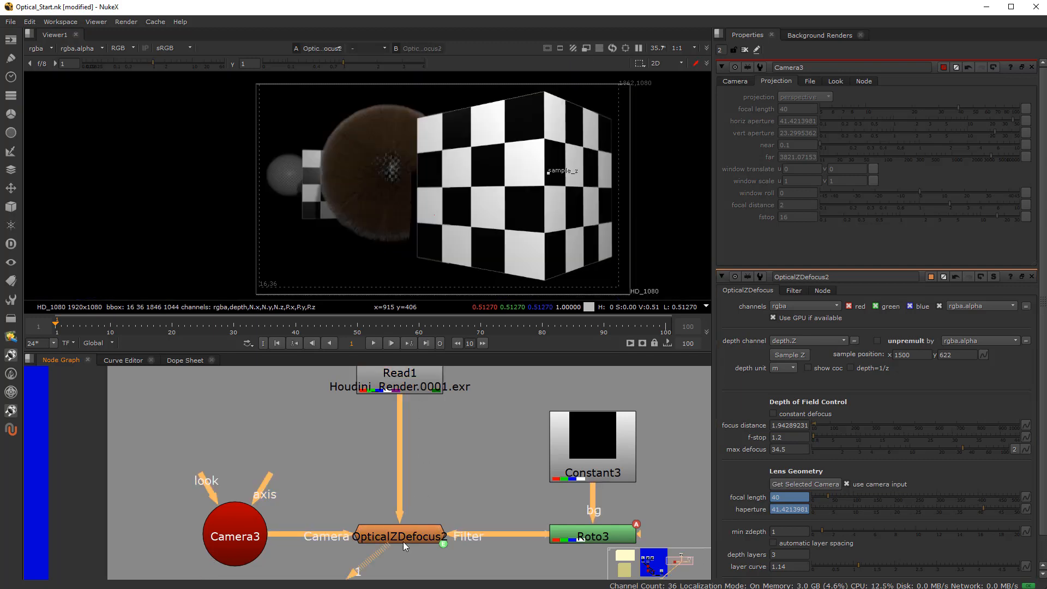
pyautogui.doubleClick(404, 536)
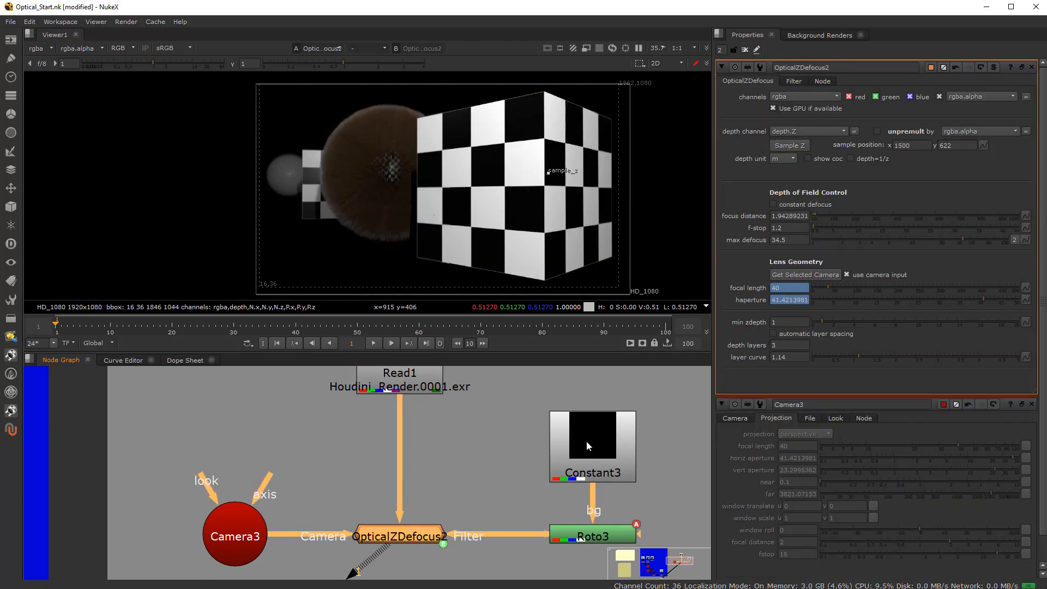
# - View the Constant3 background and the Roto3 shape that feed the defocus filter input
pyautogui.click(587, 446)
pyautogui.press('1')
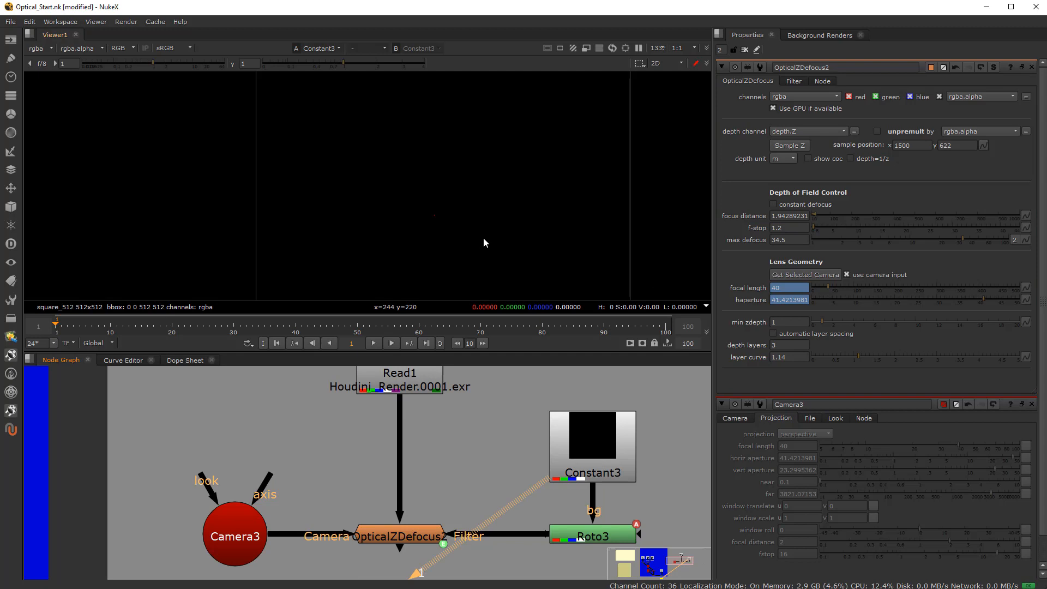
pyautogui.click(593, 536)
pyautogui.press('1')
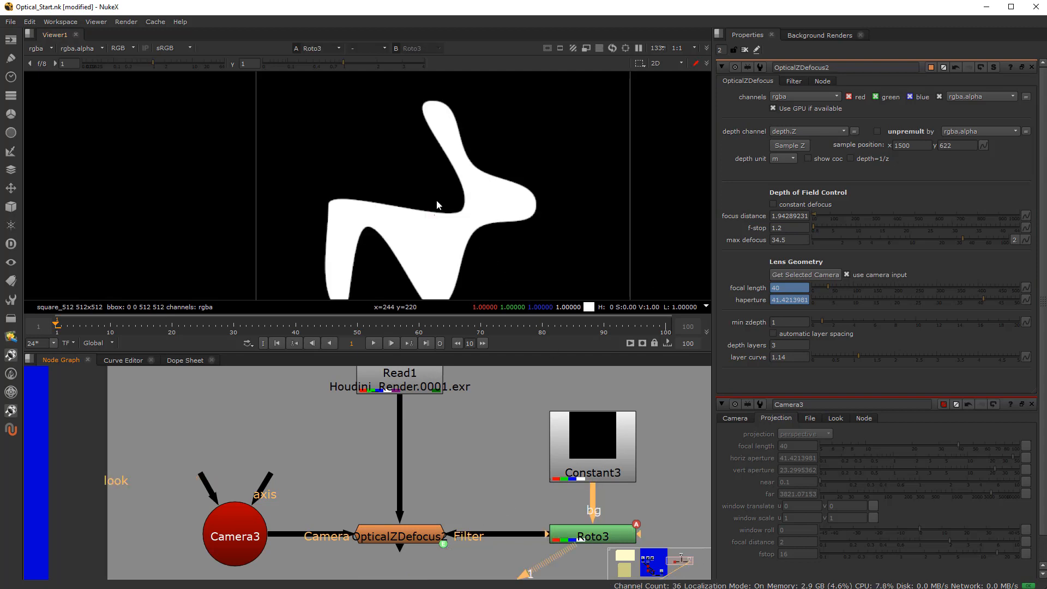
# - Return the viewer to OpticalZDefocus2, check its filter settings, and show its main defocus controls again
pyautogui.click(384, 534)
pyautogui.press('1')
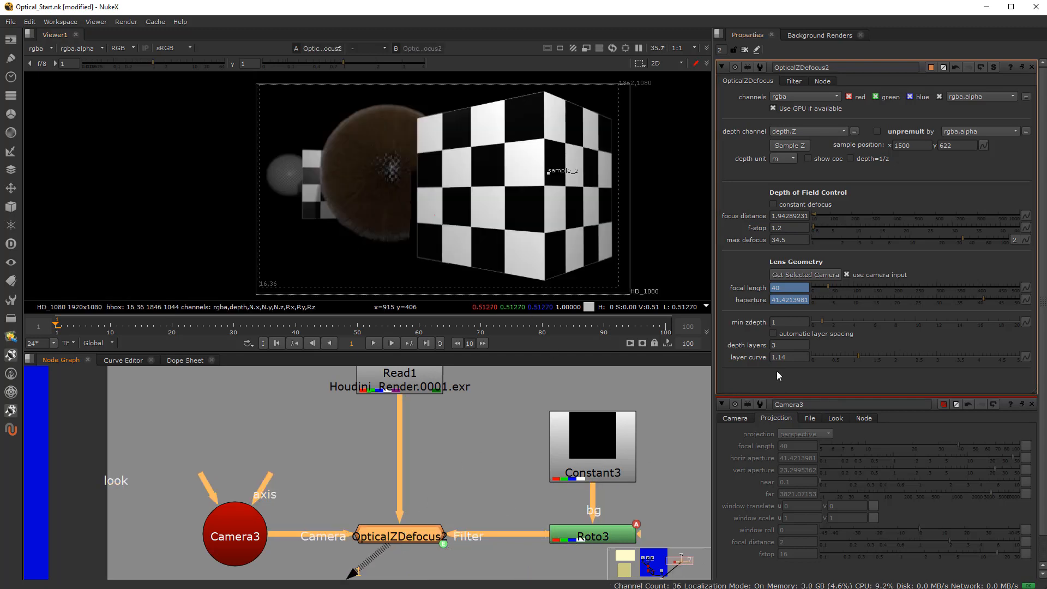
pyautogui.click(794, 81)
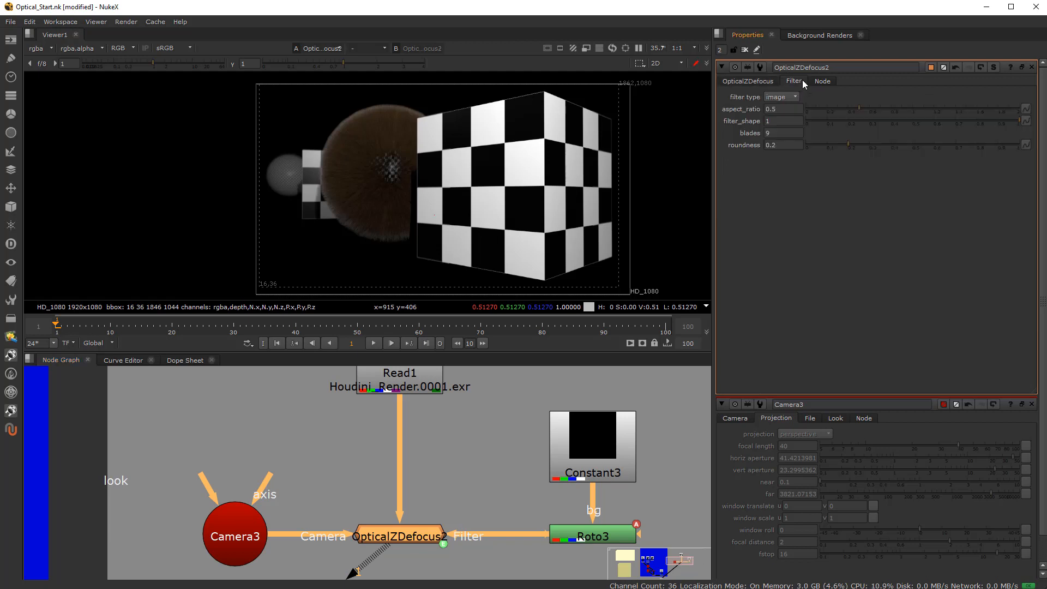
pyautogui.click(761, 82)
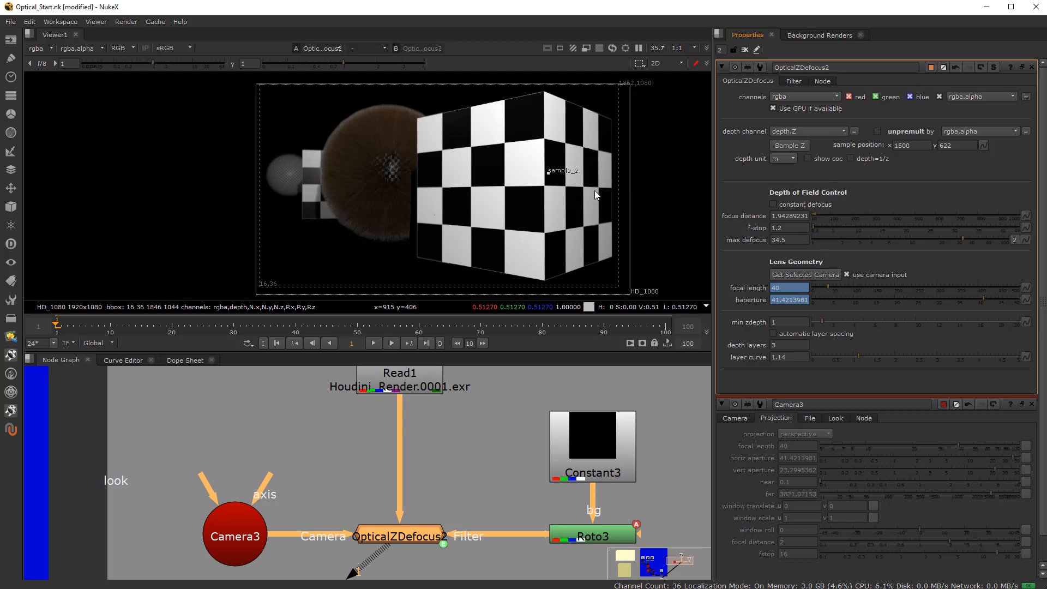
# - Place the depth sample point on the near checkered cube at x 1448, y 628 and sample its depth as the focus distance
pyautogui.moveTo(549, 172); pyautogui.dragTo(538, 171)
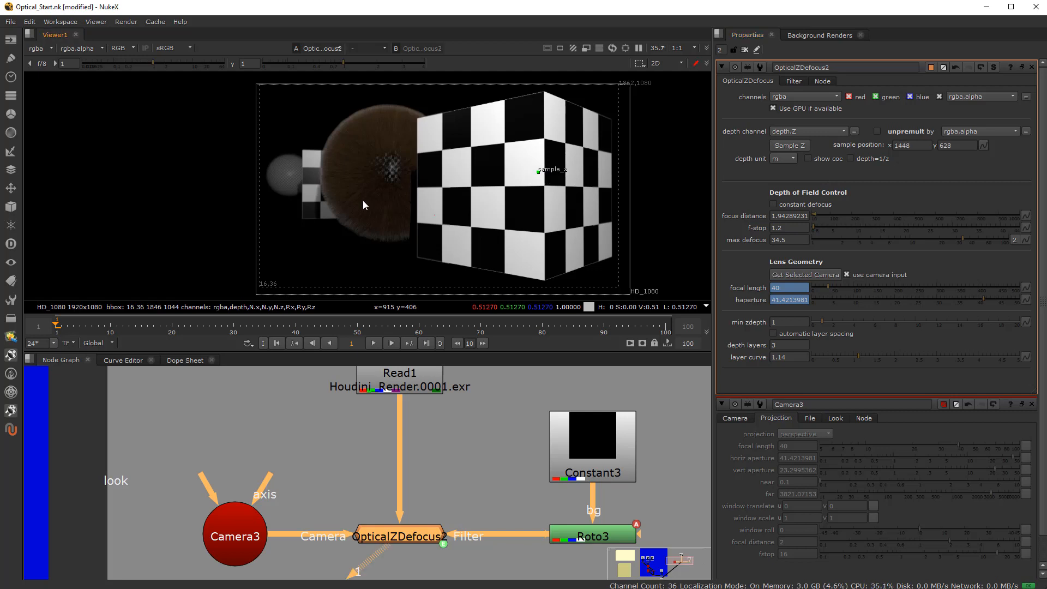
pyautogui.scroll(3, 364, 203)
pyautogui.moveTo(410, 190); pyautogui.dragTo(363, 196, button='middle')
pyautogui.scroll(1, 381, 199)
pyautogui.scroll(-1, 405, 204)
pyautogui.scroll(-3, 378, 190)
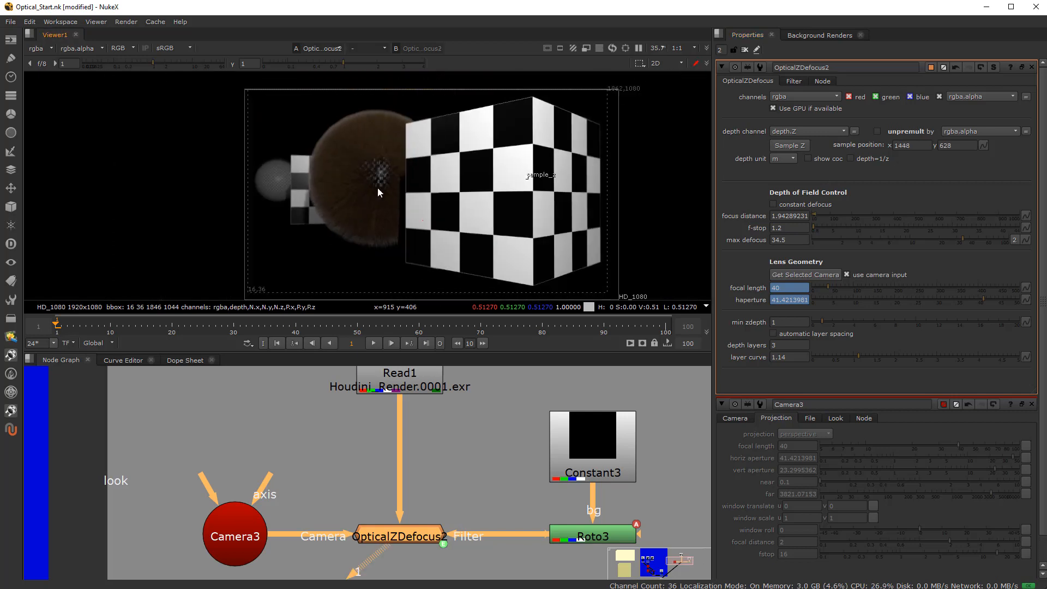
pyautogui.scroll(1, 382, 189)
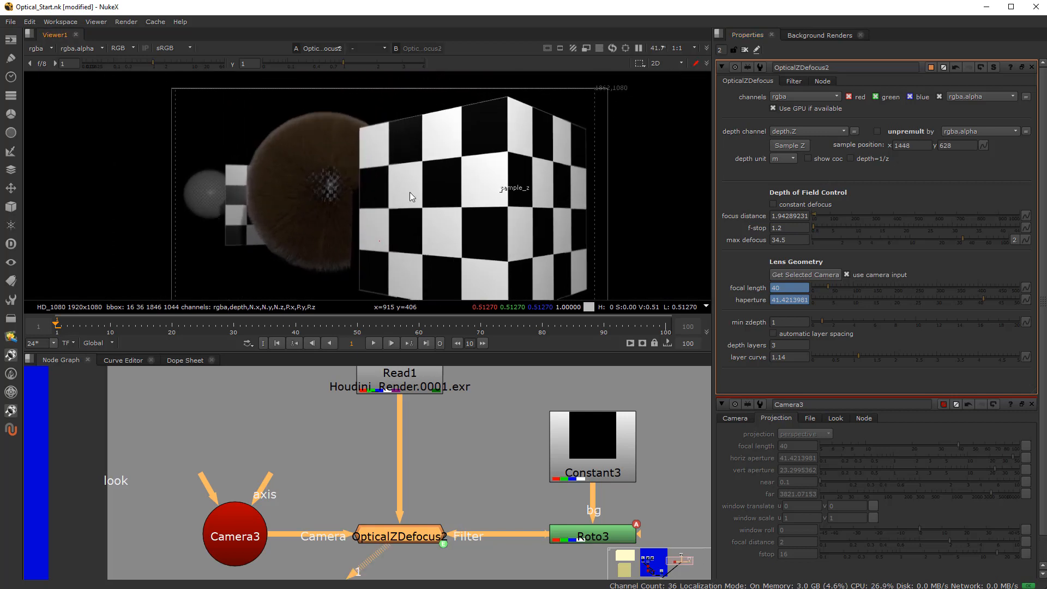
pyautogui.click(793, 147)
# - Sample the focus distance from the small far sphere, and return focus to the near cube's front edge at x 1480, y 628
pyautogui.moveTo(507, 192); pyautogui.dragTo(203, 192)
pyautogui.click(785, 146)
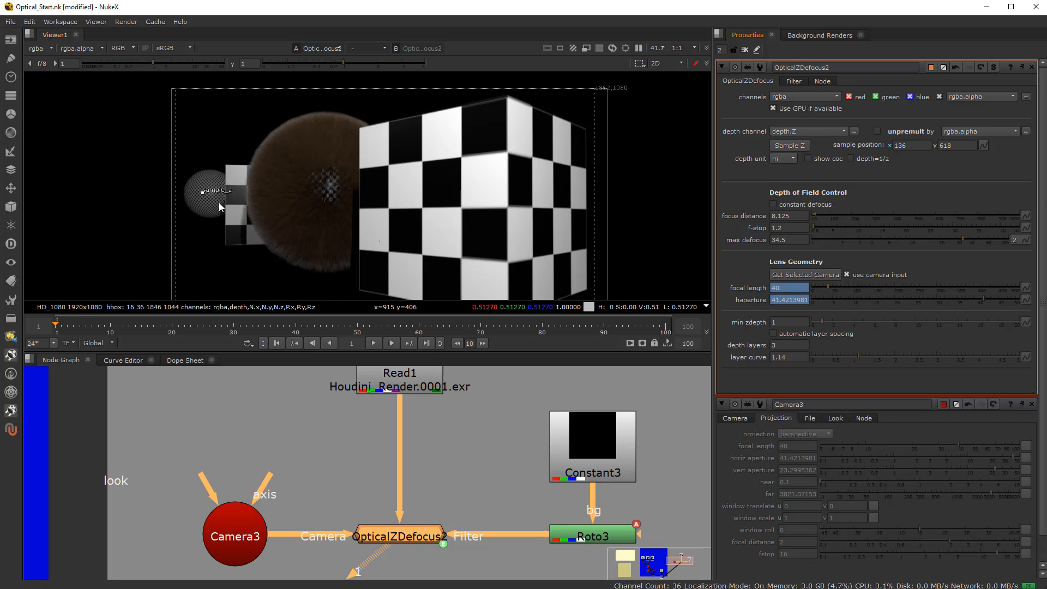
pyautogui.moveTo(203, 193); pyautogui.dragTo(508, 190)
pyautogui.click(803, 147)
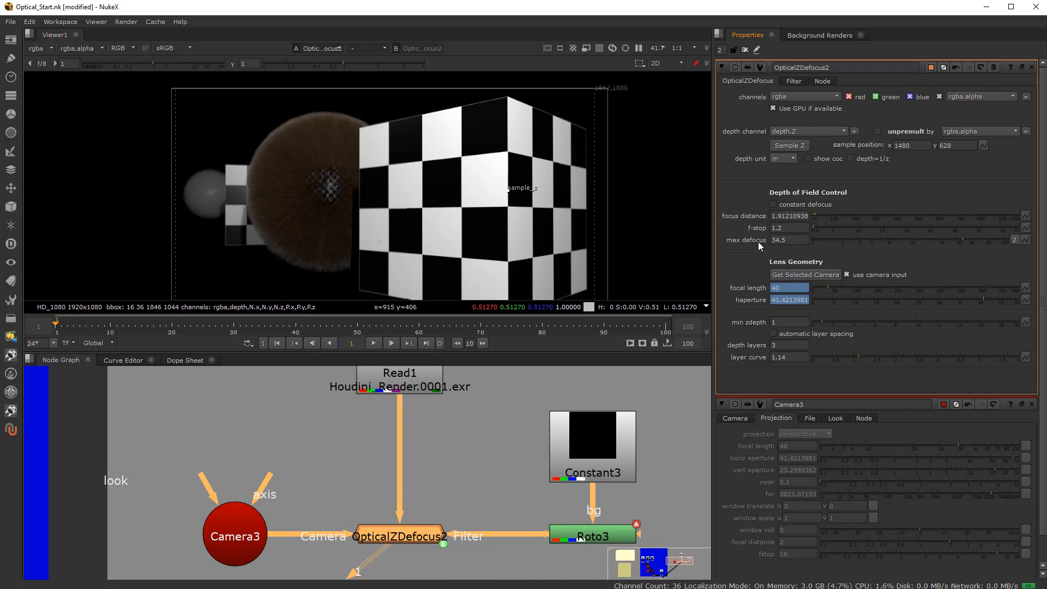
# - Set the f-stop of OpticalZDefocus2 to 0.9
pyautogui.doubleClick(785, 228)
pyautogui.write('.9')
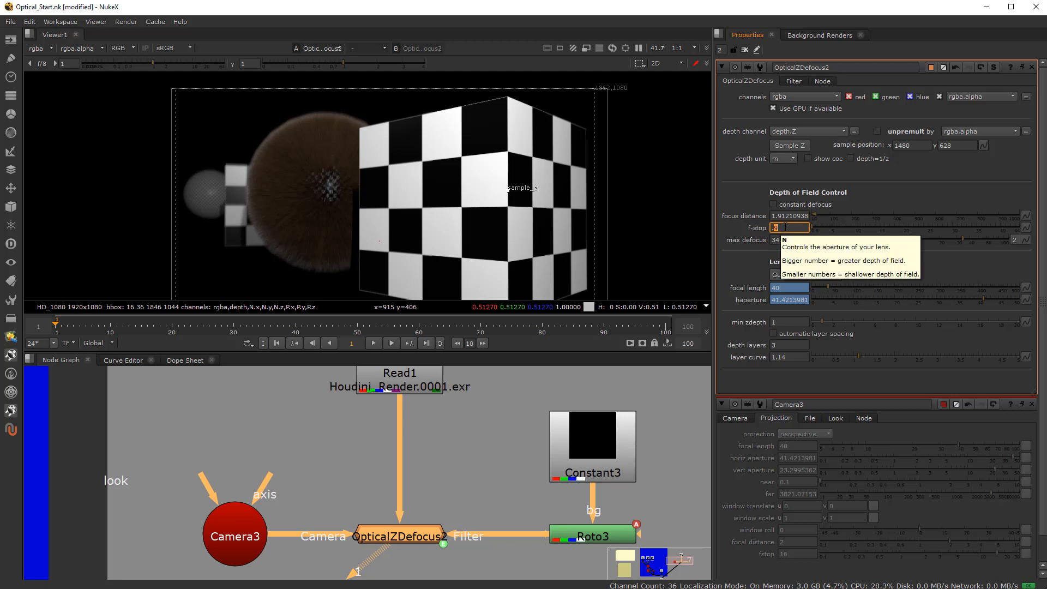
pyautogui.click(744, 253)
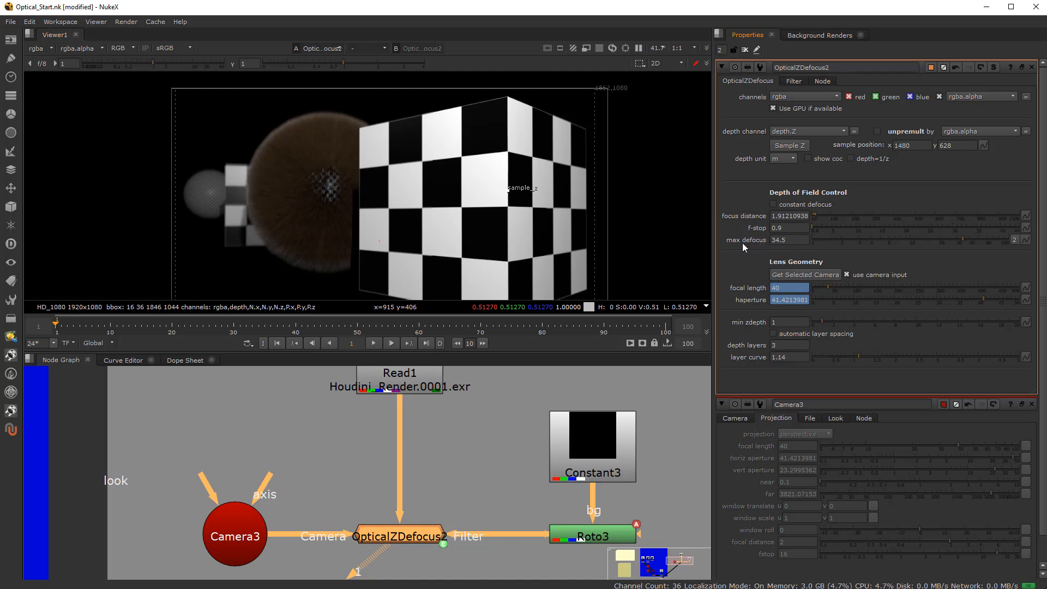
# - Lower the max defocus to 10 while viewing the far sphere up close
pyautogui.scroll(9, 192, 204)
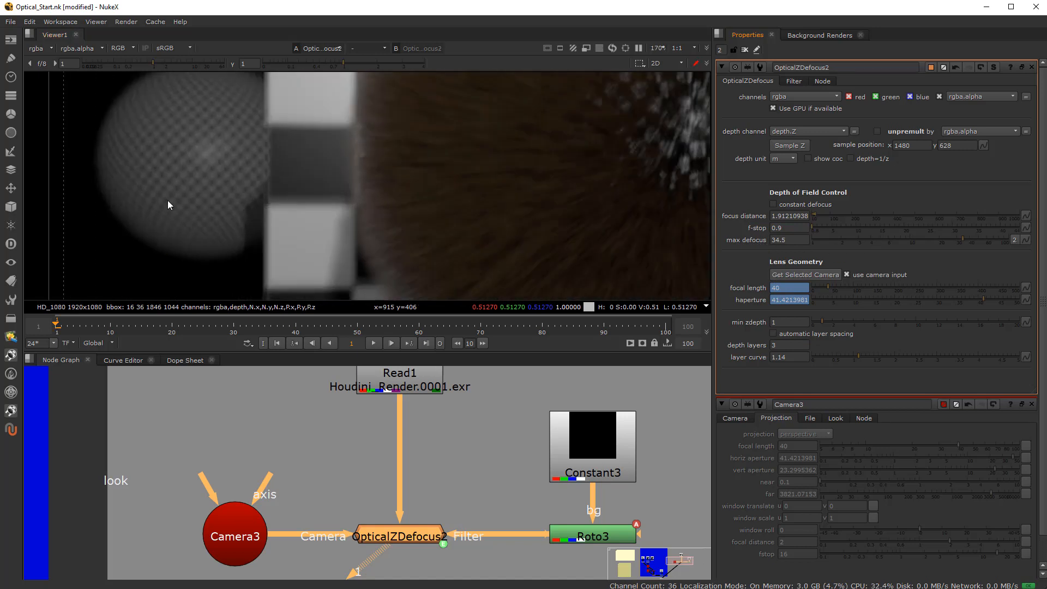
pyautogui.moveTo(168, 201); pyautogui.dragTo(324, 221, button='middle')
pyautogui.scroll(-2, 325, 220)
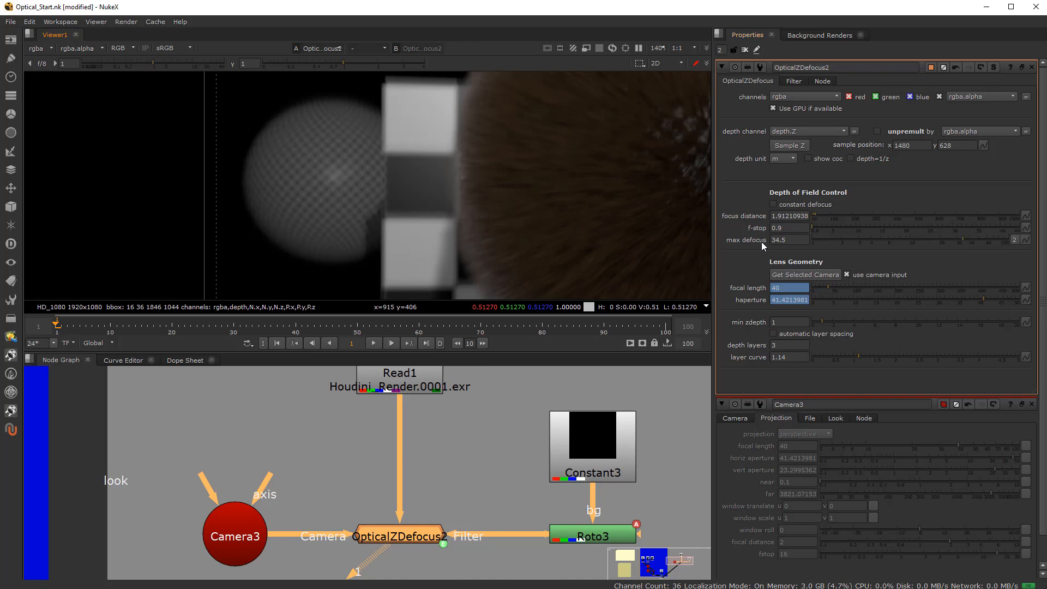
pyautogui.moveTo(962, 240); pyautogui.dragTo(910, 240)
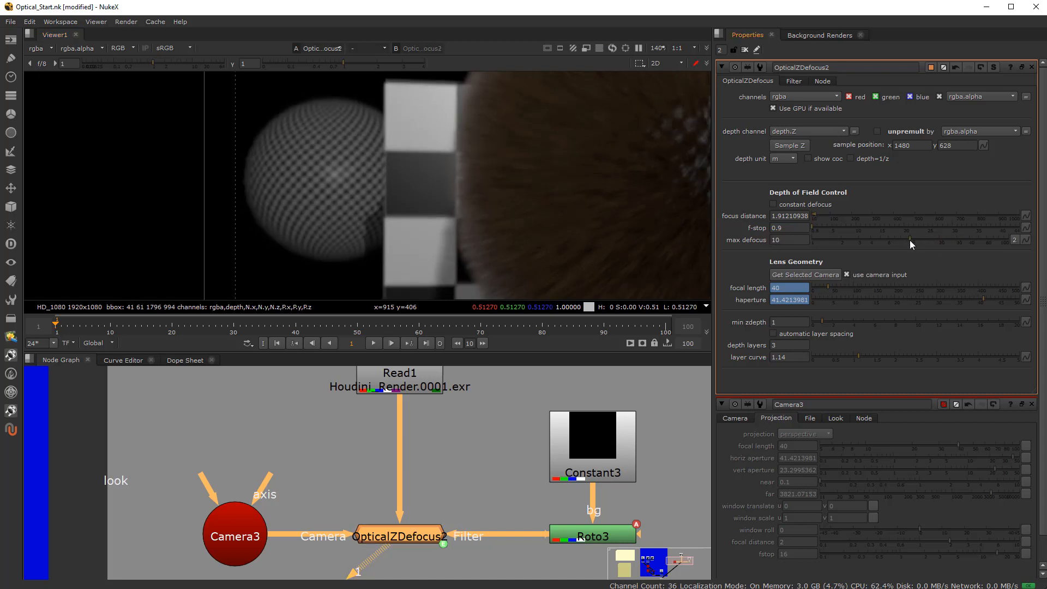
pyautogui.click(791, 227)
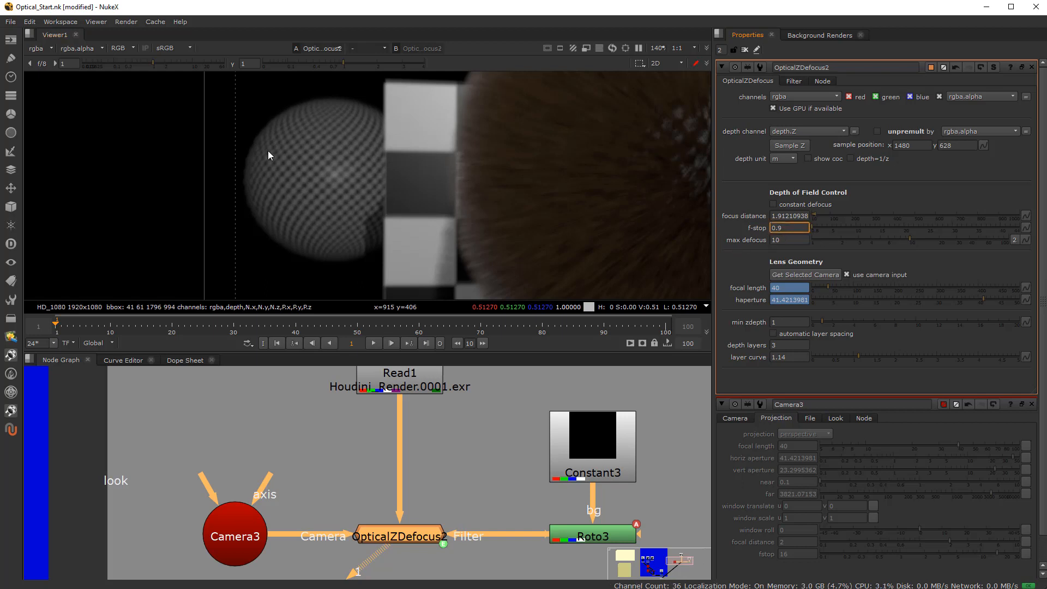
# - Raise the max defocus to 100 and view the result on the whole image
pyautogui.scroll(4, 275, 195)
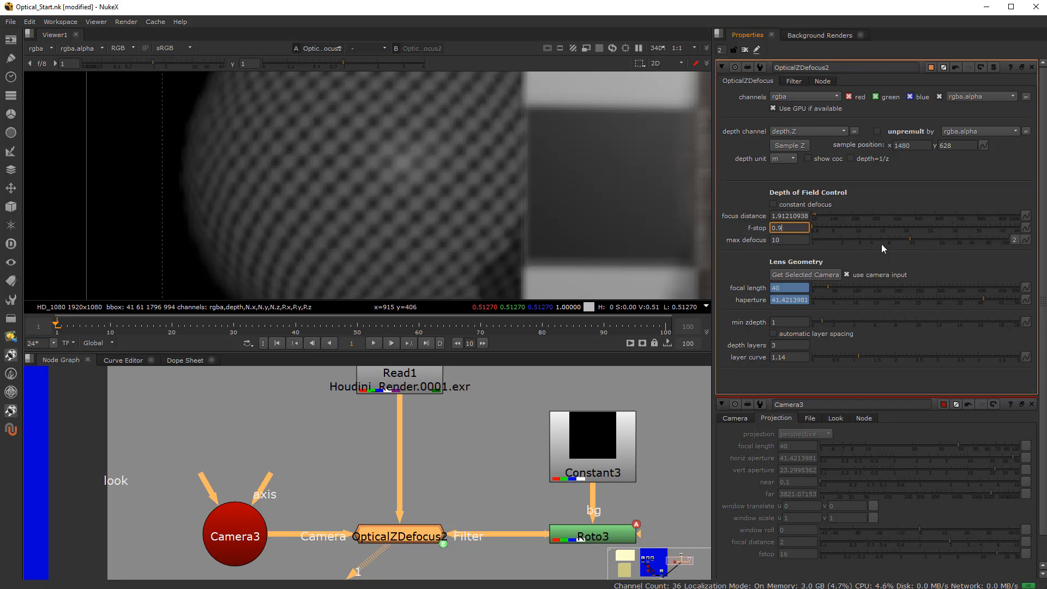
pyautogui.moveTo(910, 240); pyautogui.dragTo(1010, 240)
pyautogui.scroll(-9, 418, 221)
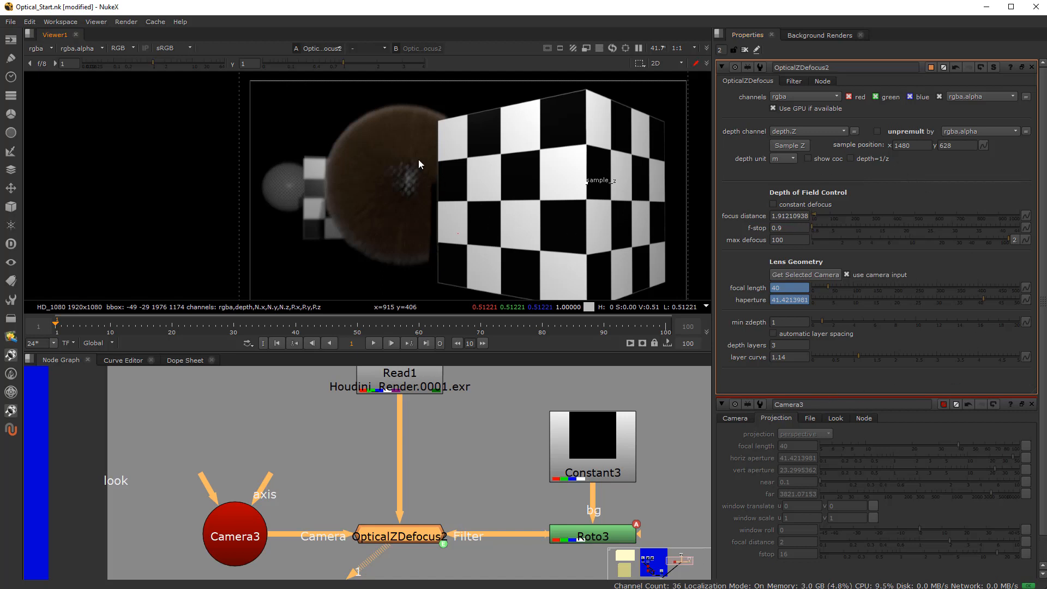
# - Examine the furry sphere's defocused lower edge in close-up, both in color and in the alpha channel
pyautogui.scroll(5, 333, 136)
pyautogui.scroll(-2, 354, 144)
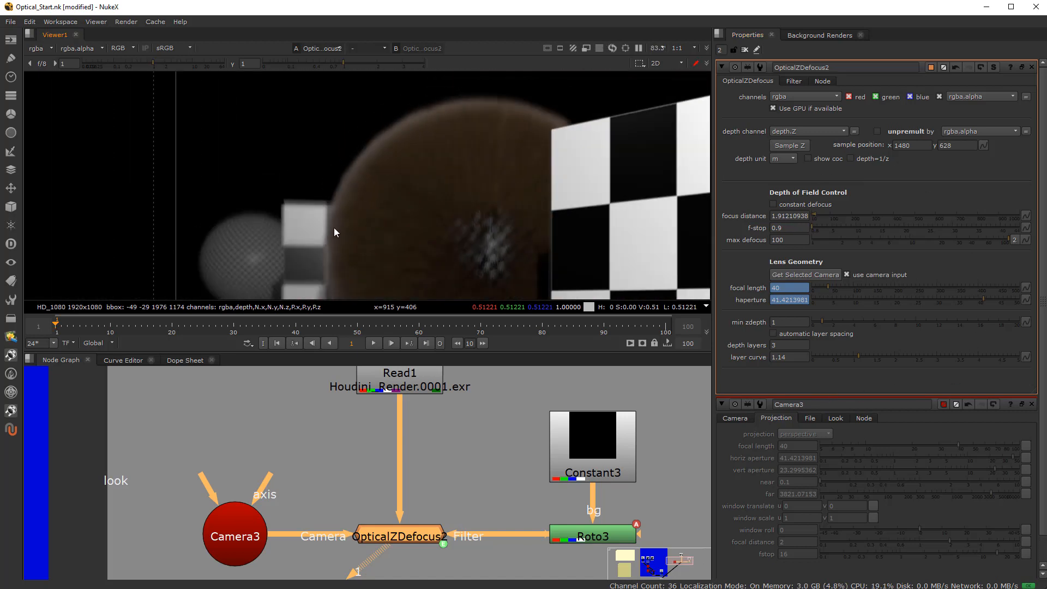
pyautogui.scroll(1, 349, 180)
pyautogui.scroll(4, 407, 279)
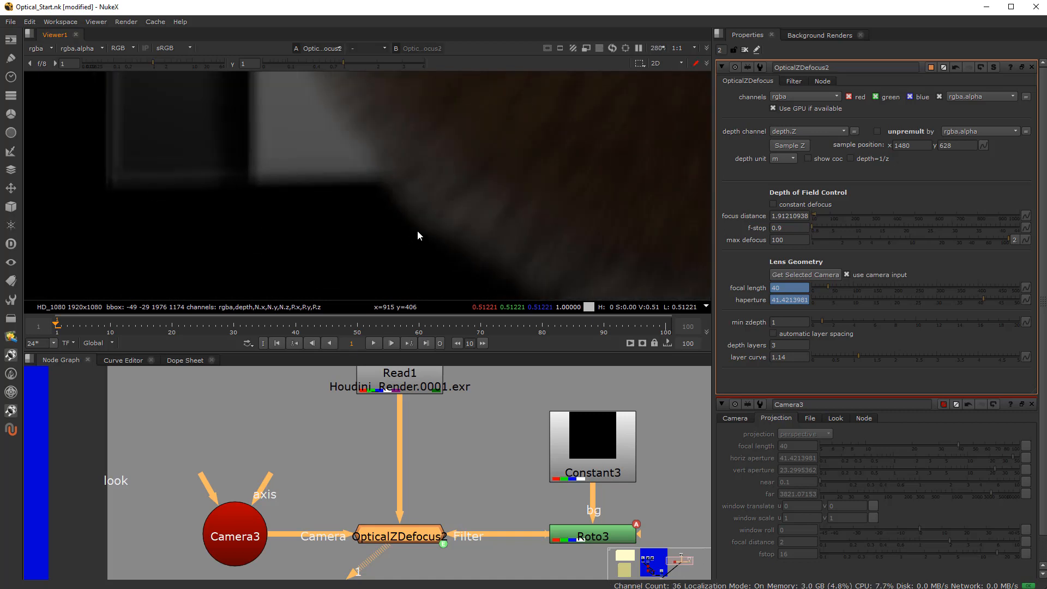
pyautogui.scroll(-1, 423, 223)
pyautogui.scroll(2, 443, 253)
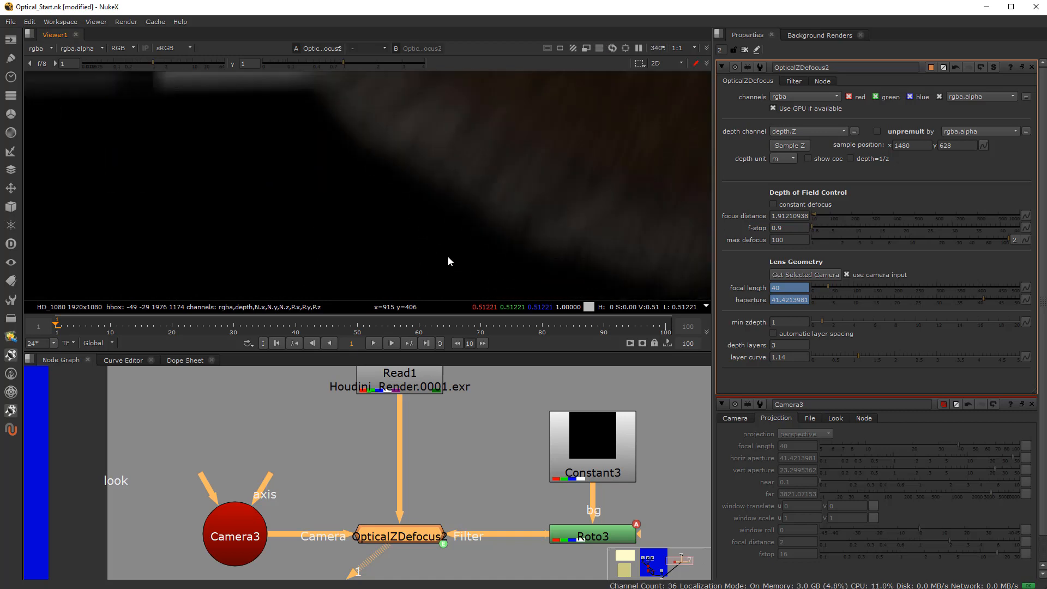
pyautogui.press('a')
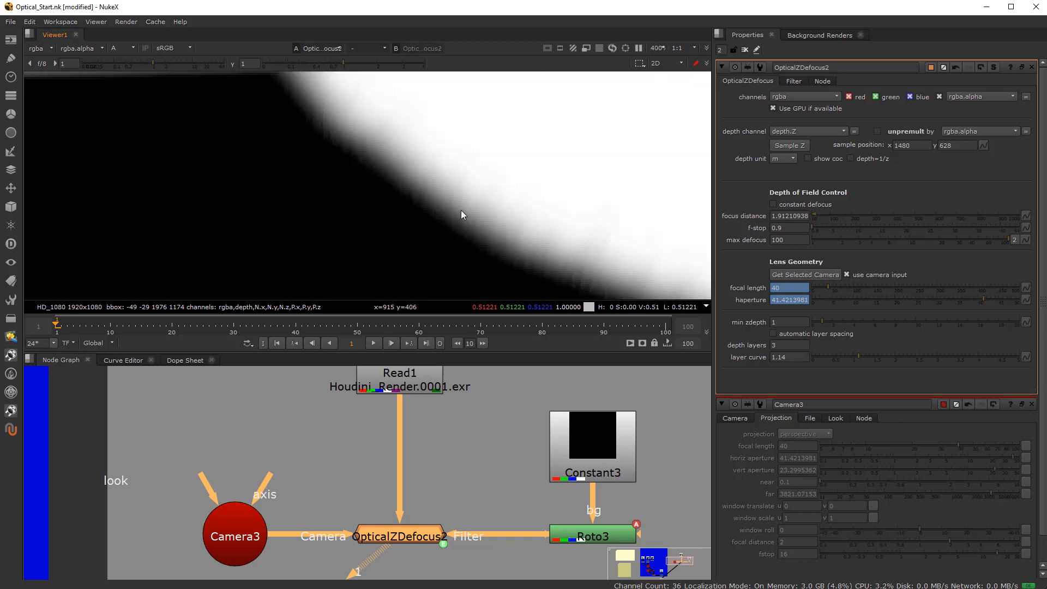
pyautogui.scroll(-2, 459, 210)
pyautogui.press('a')
pyautogui.scroll(-4, 458, 209)
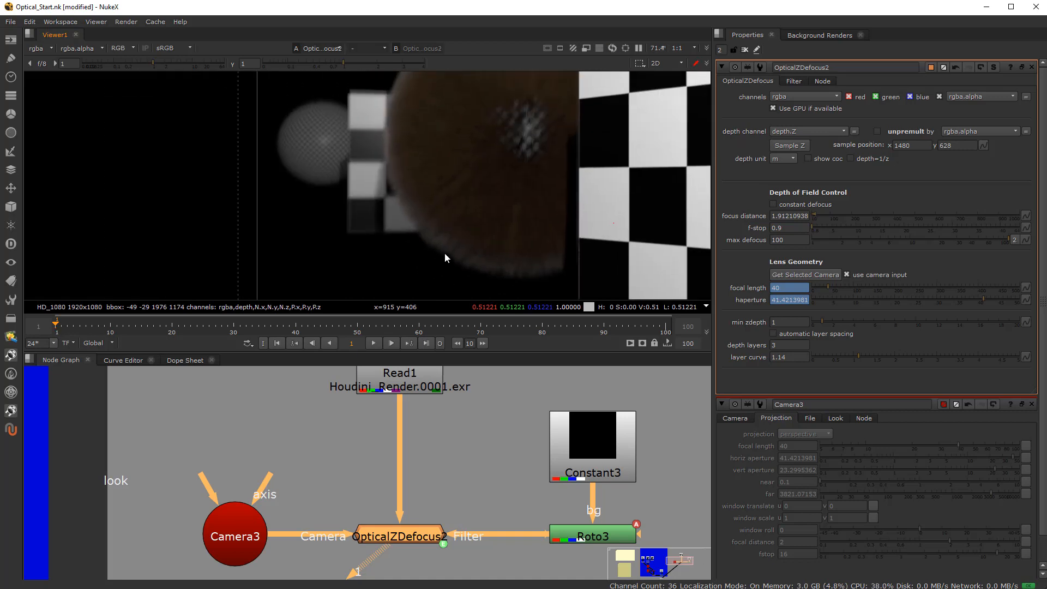
# - Examine the blur along the furry sphere's outline and on the objects behind it, up close and in the full frame
pyautogui.scroll(3, 423, 153)
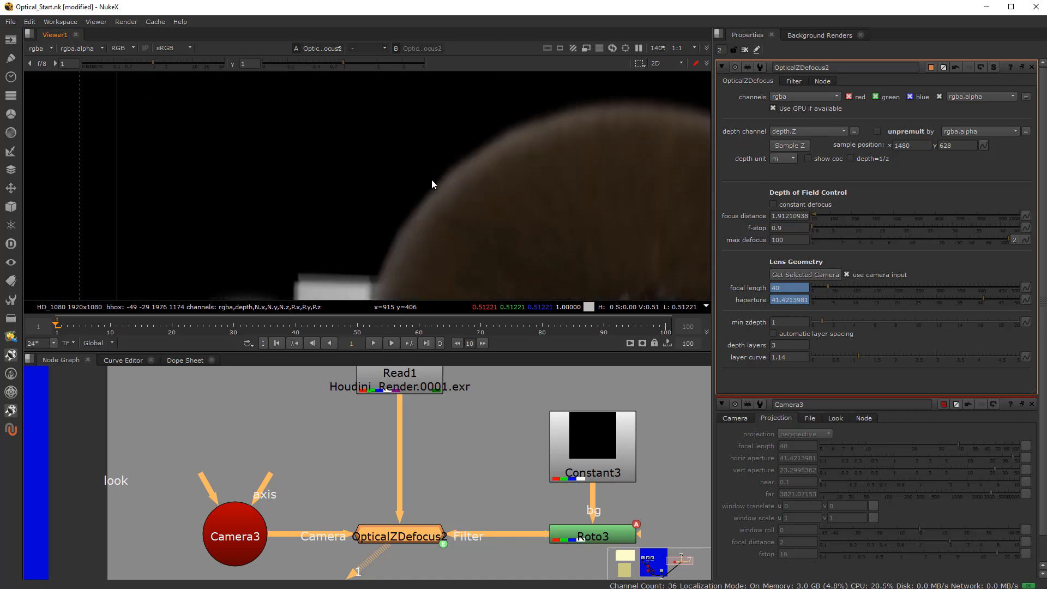
pyautogui.scroll(-2, 431, 179)
pyautogui.moveTo(414, 181)
pyautogui.mouseDown(button='middle')
pyautogui.moveTo(423, 168)
pyautogui.moveTo(312, 176)
pyautogui.mouseUp(button='middle')
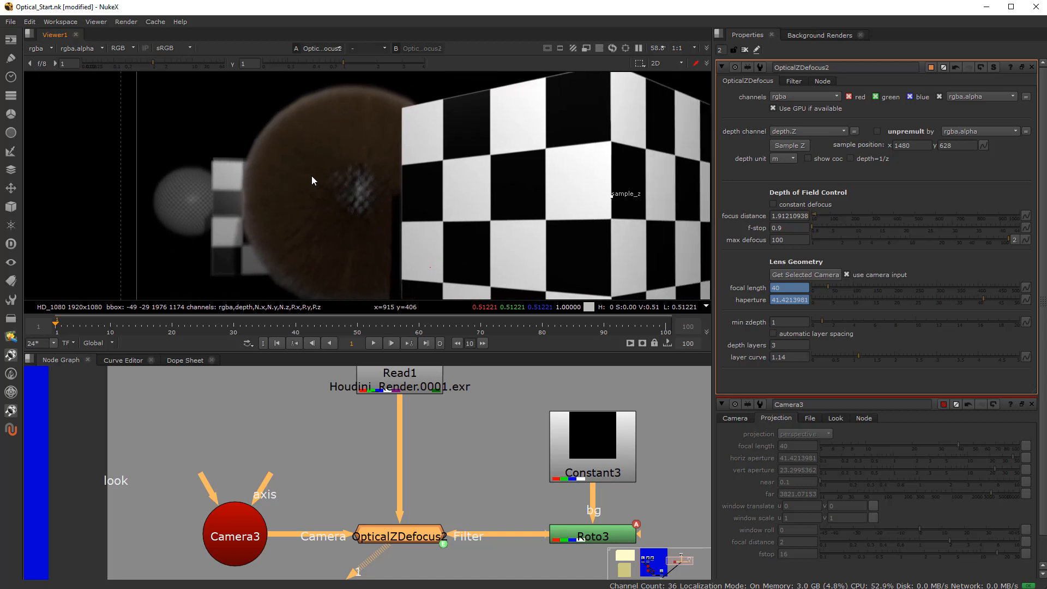
pyautogui.scroll(-2, 390, 186)
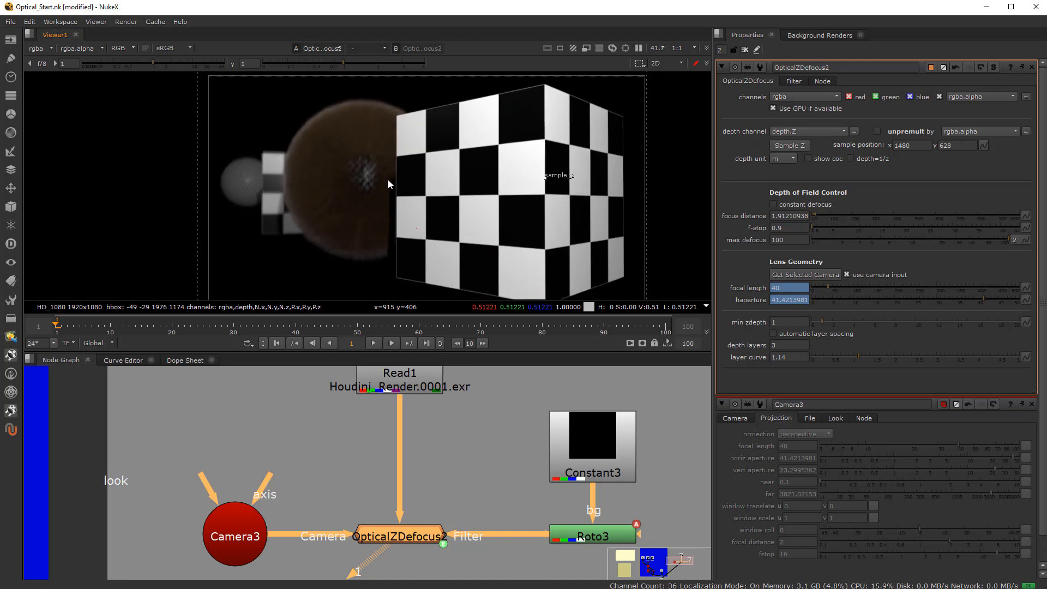
pyautogui.scroll(1, 398, 187)
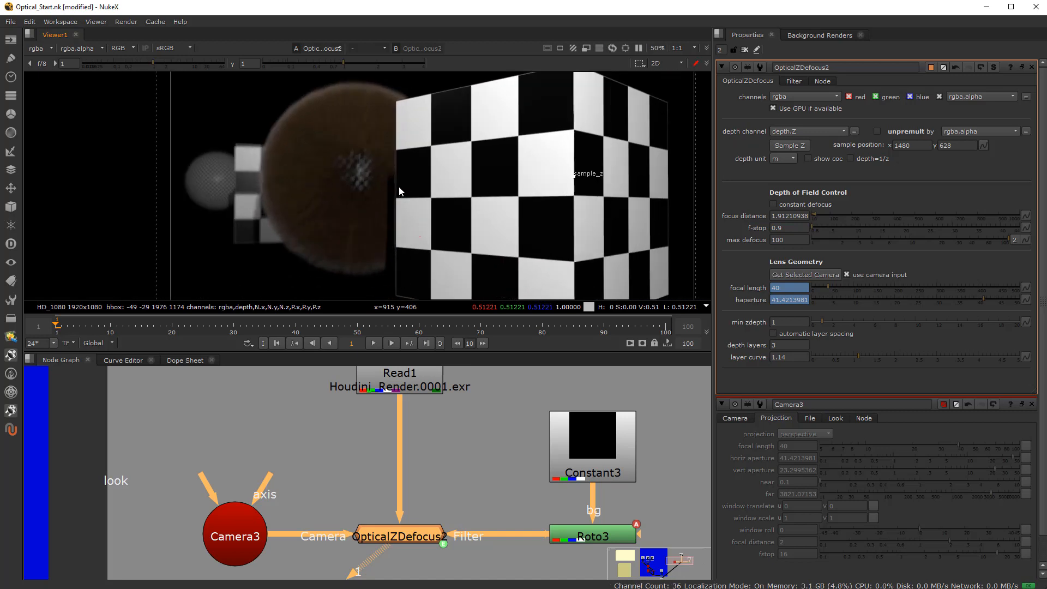
pyautogui.scroll(-1, 395, 190)
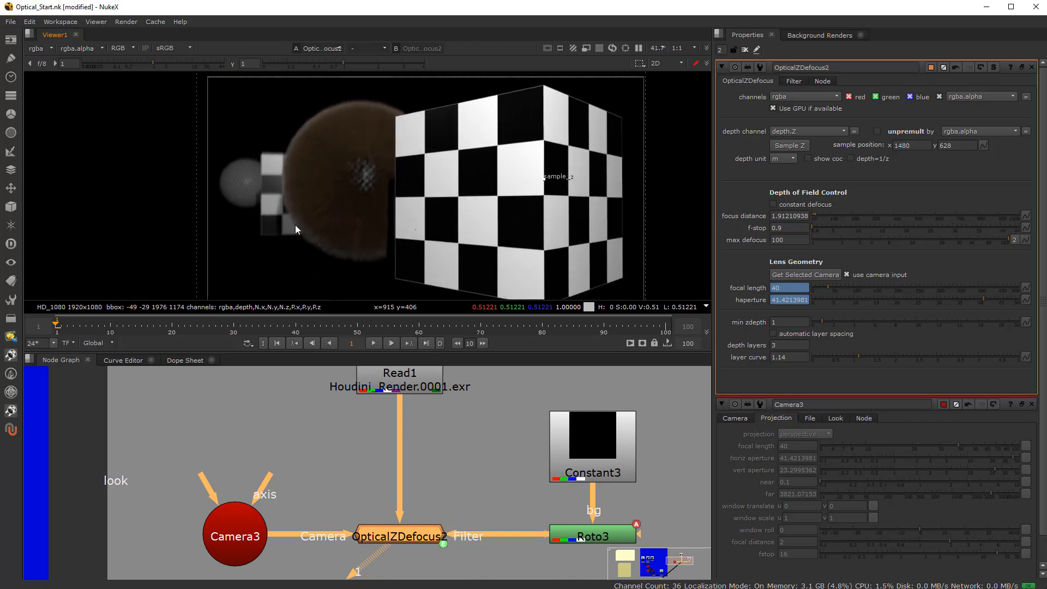
pyautogui.scroll(8, 306, 272)
pyautogui.scroll(-8, 323, 264)
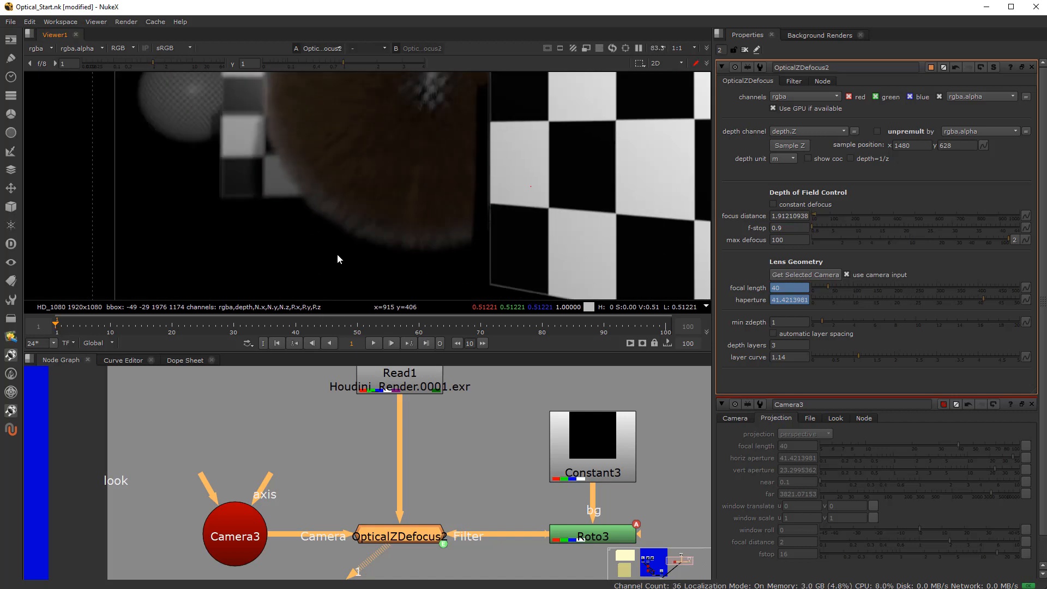